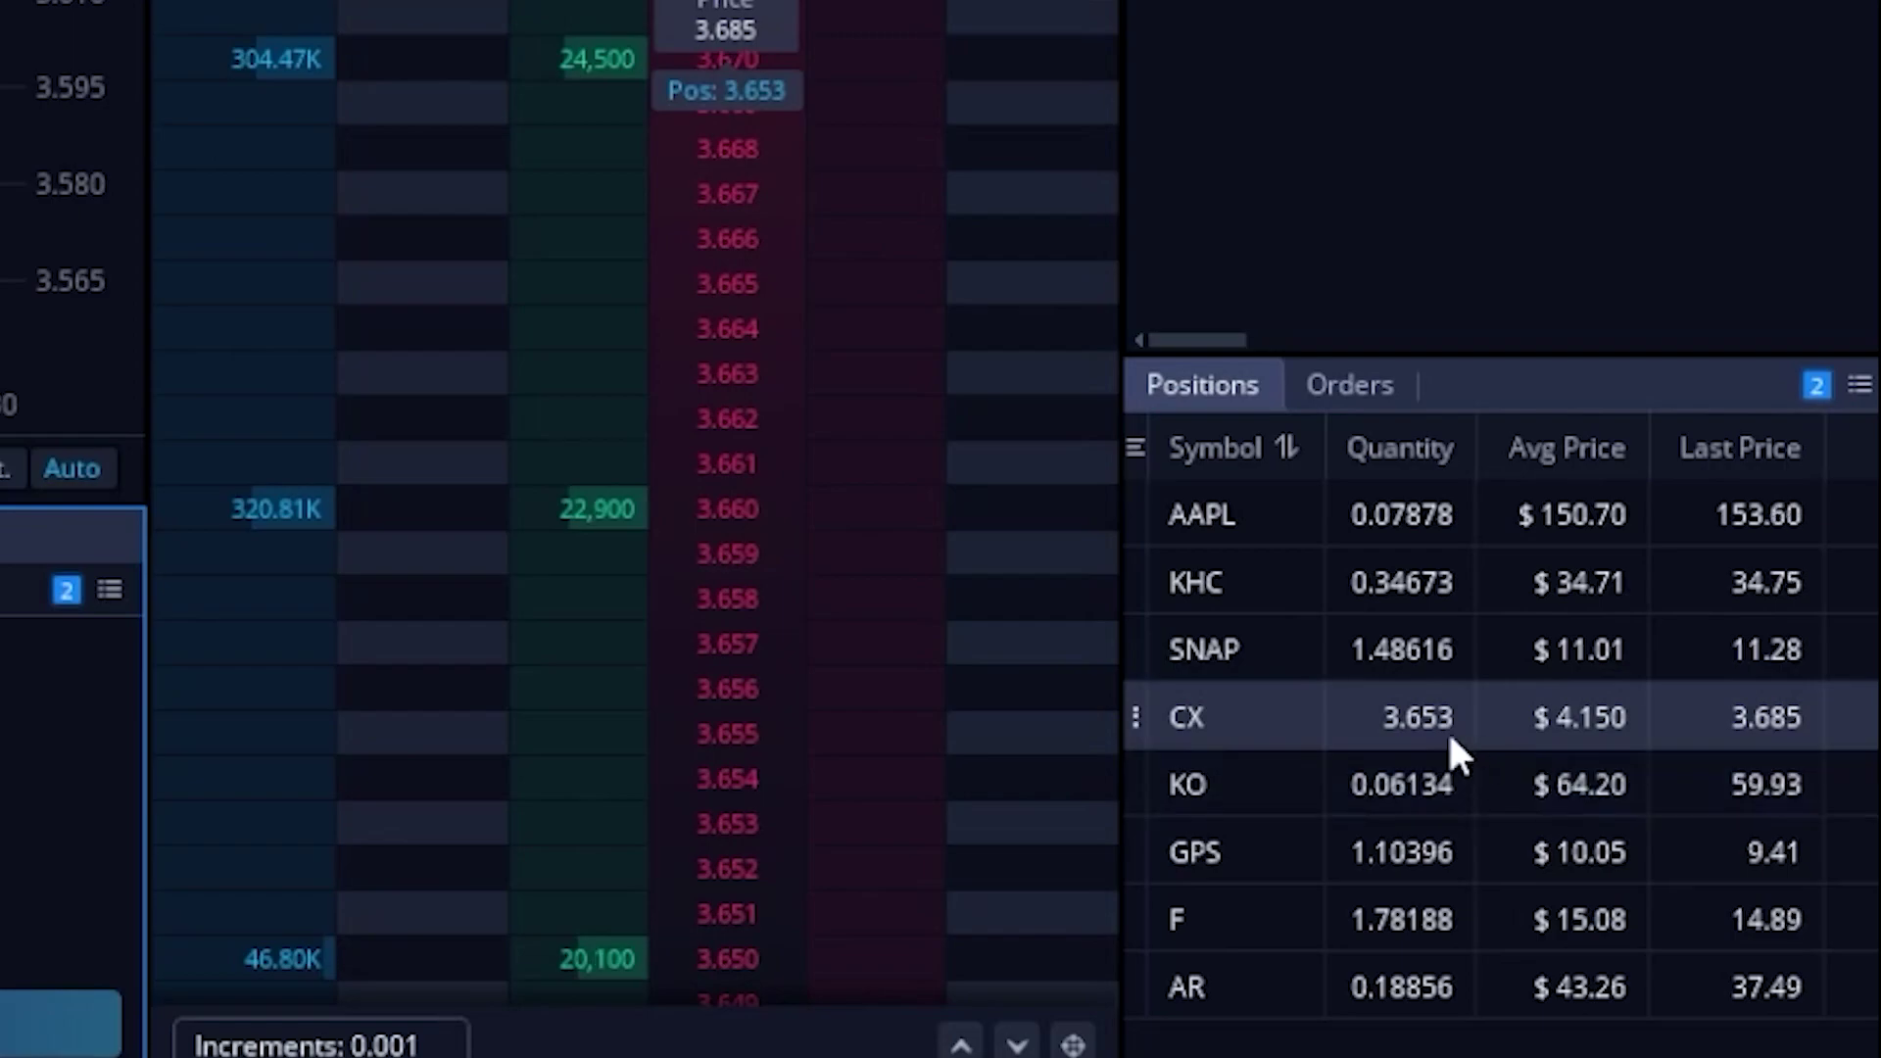
Start closing the CX position in Order Entry and set the sell quantity to 2 shares
{"action": "right_click", "coordinate": [1277, 718]}
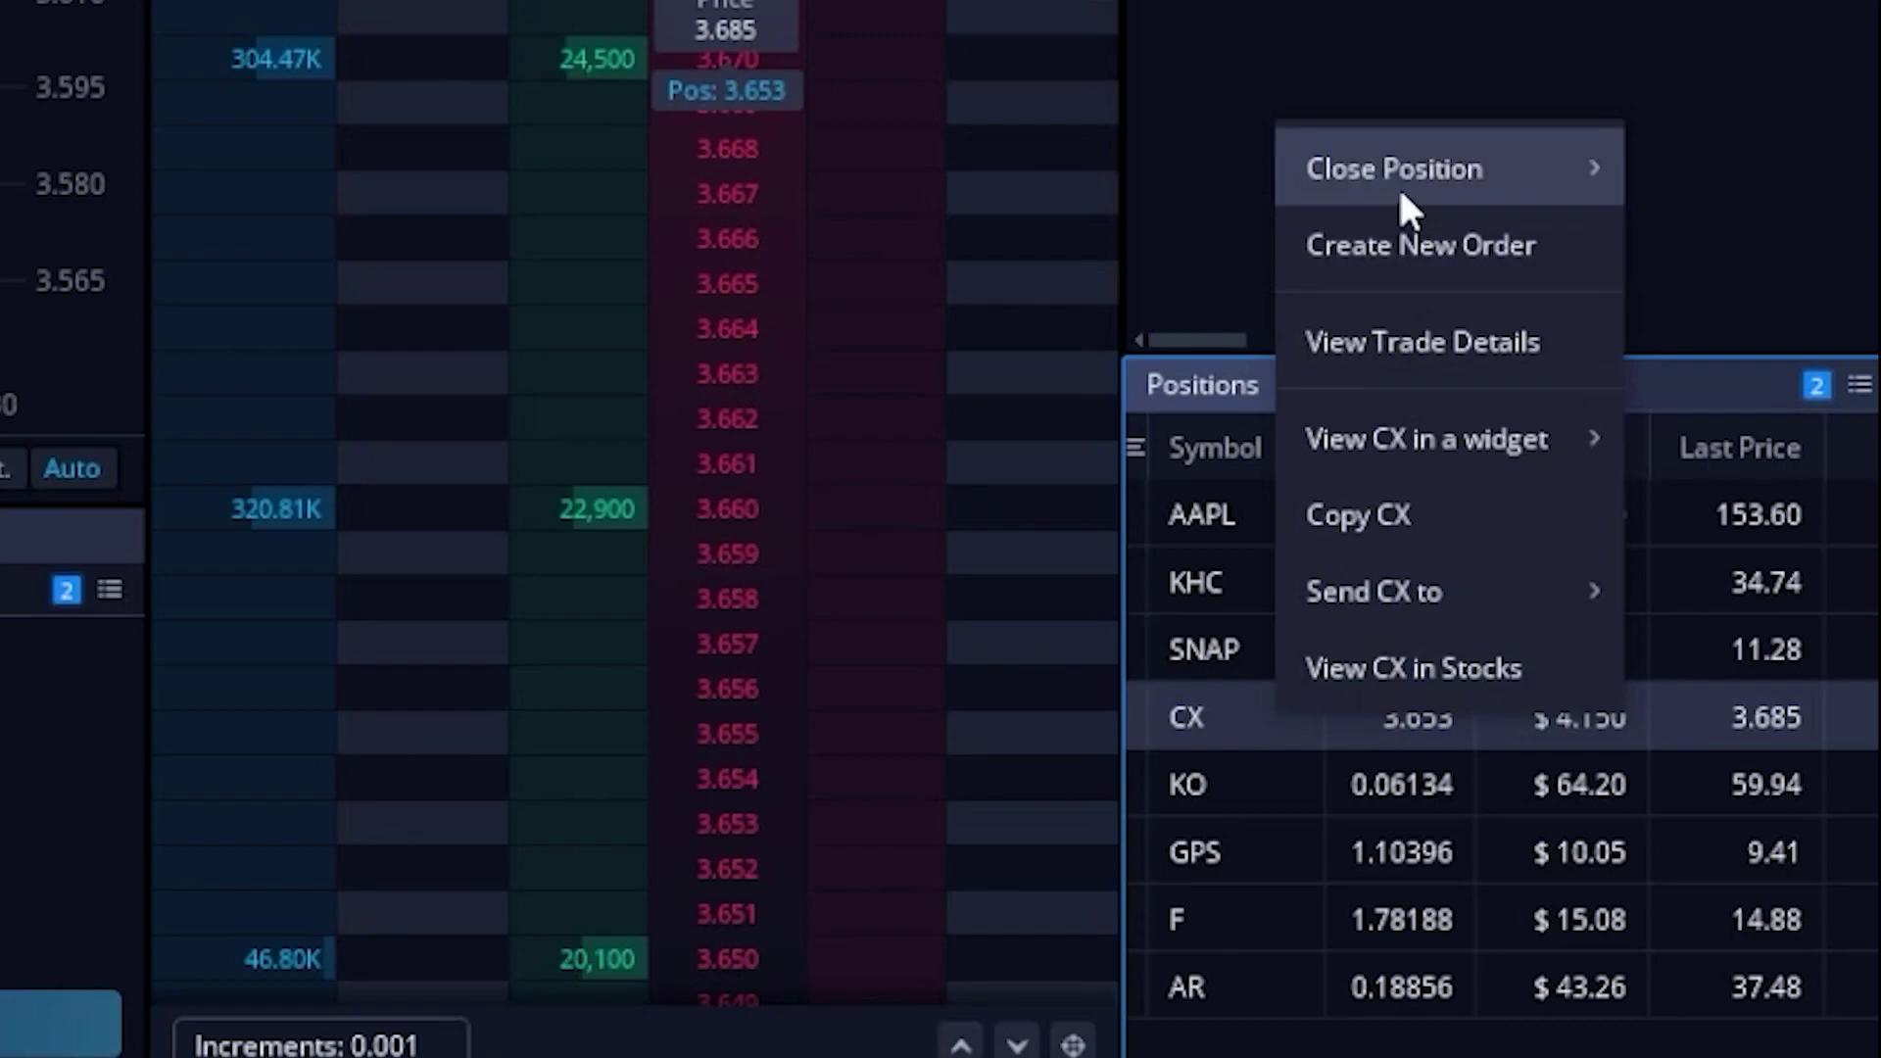
{"action": "mouse_move", "coordinate": [1397, 185]}
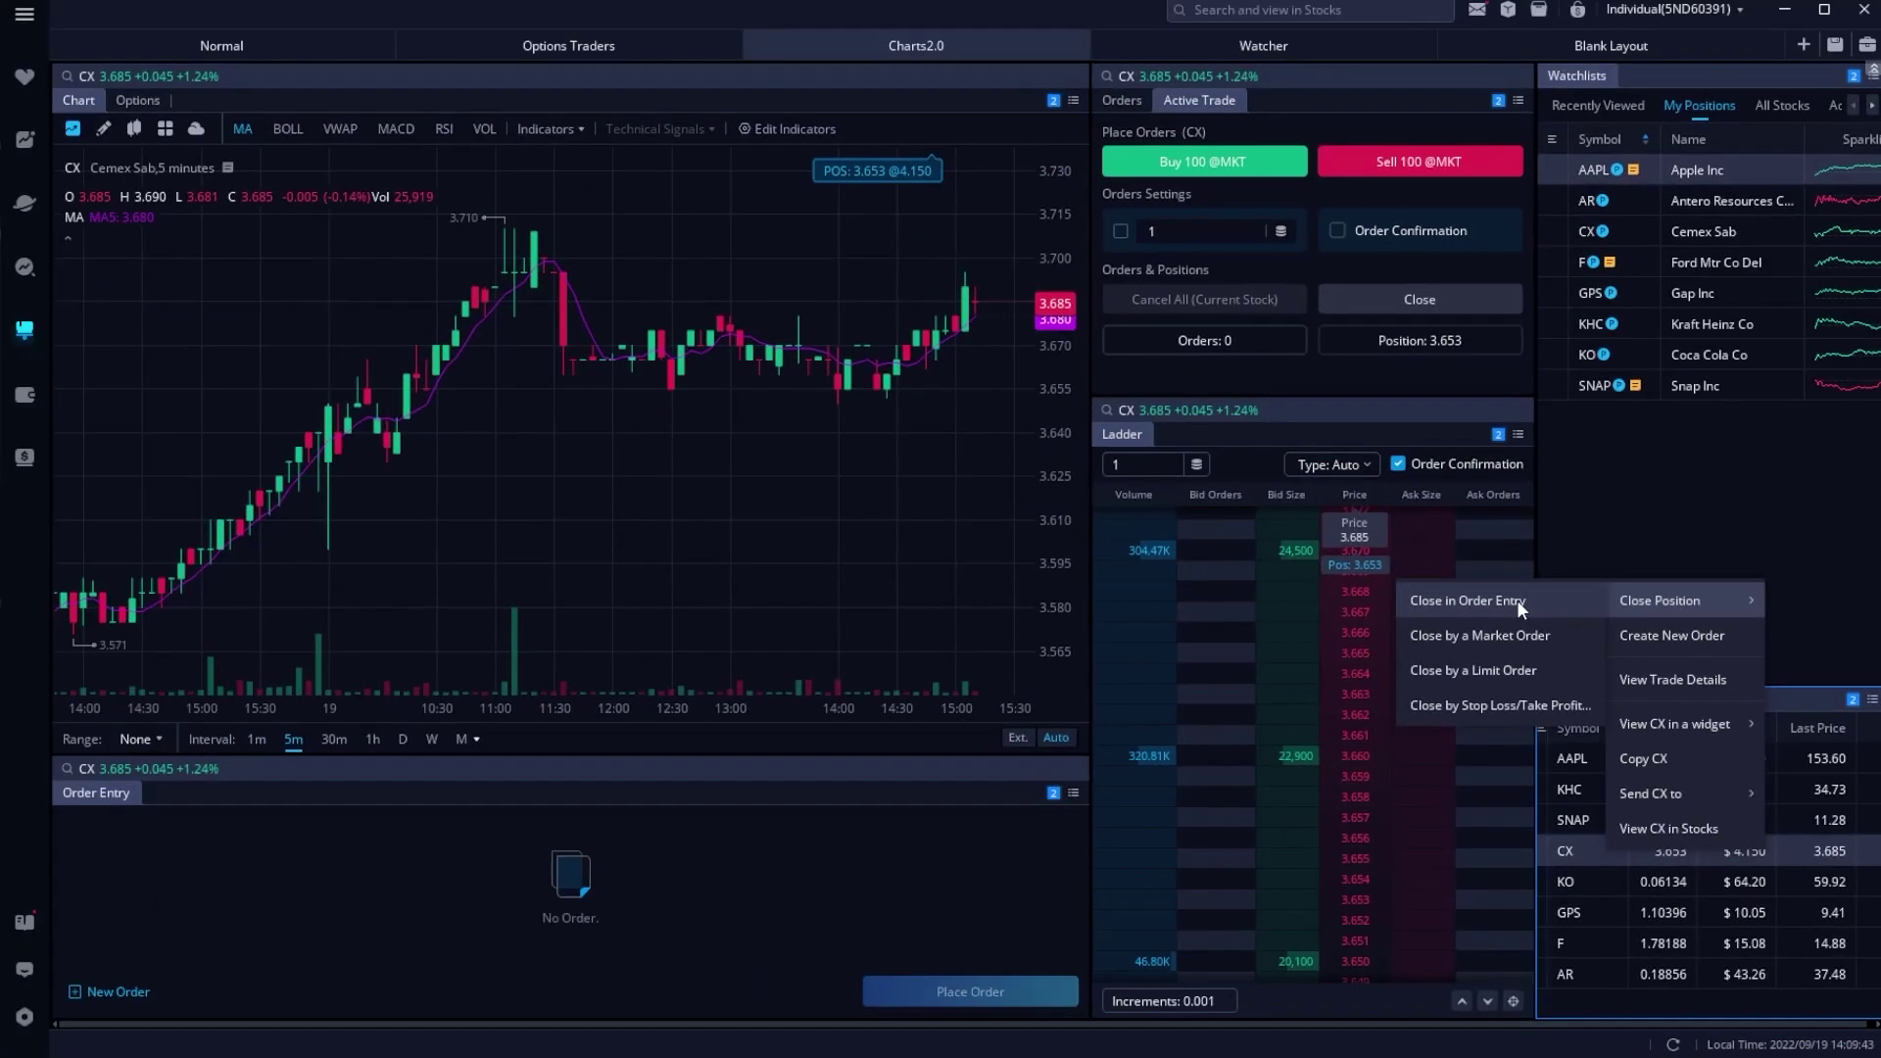
{"action": "left_click", "coordinate": [1083, 172]}
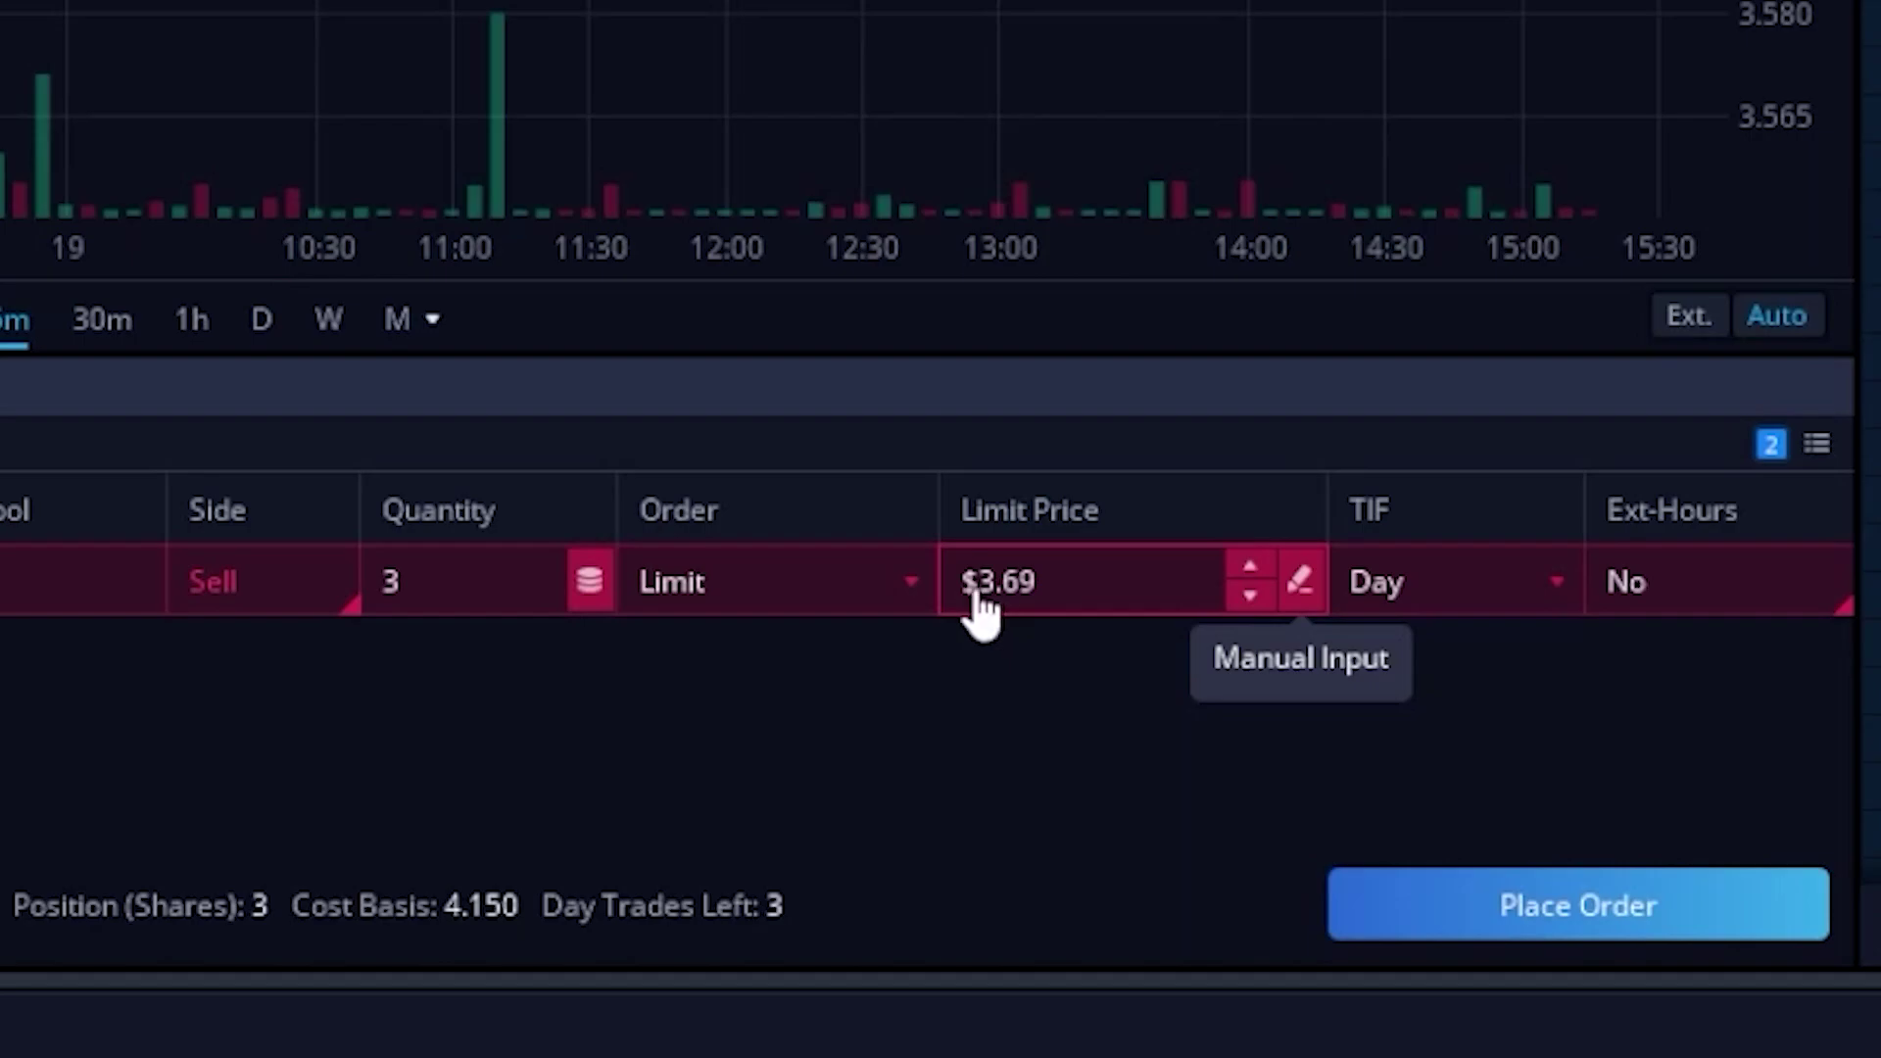
{"action": "left_click", "coordinate": [539, 596]}
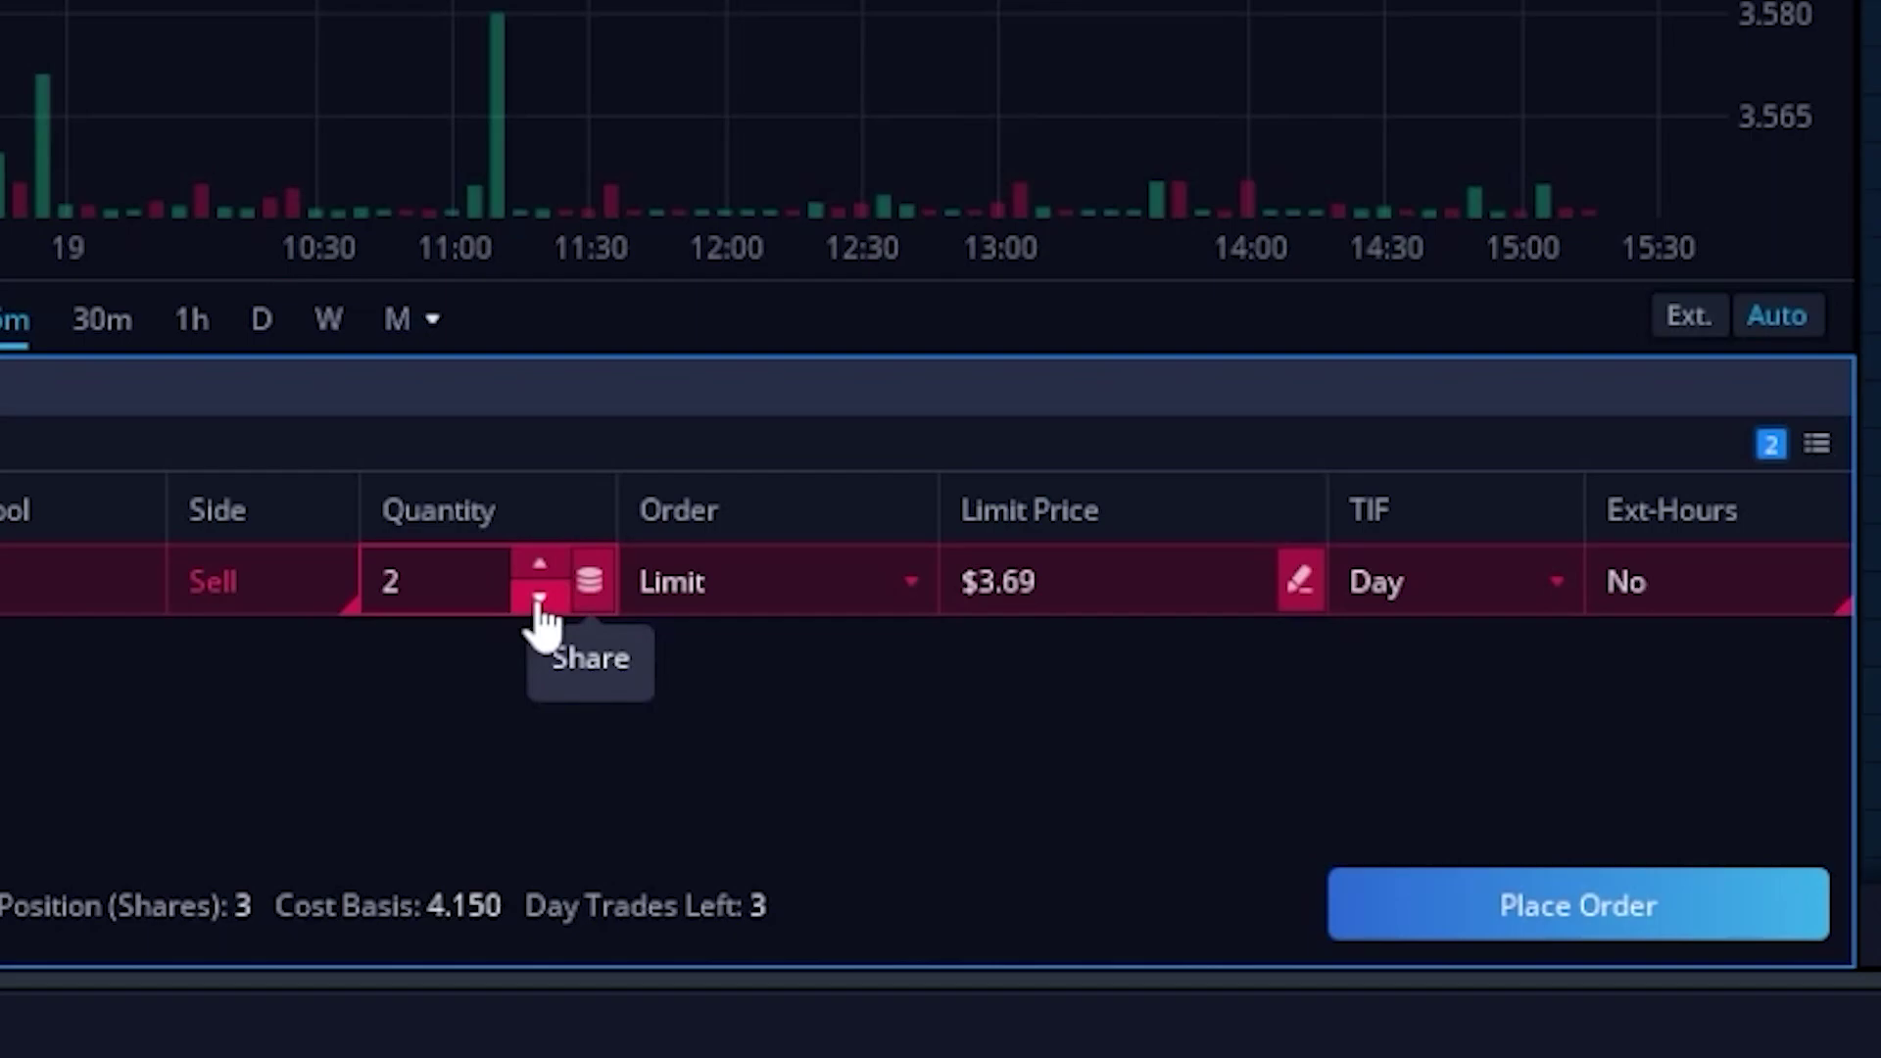
Change the CX sell order's type to Stop and set its stop price to $3.50
{"action": "left_click", "coordinate": [800, 588]}
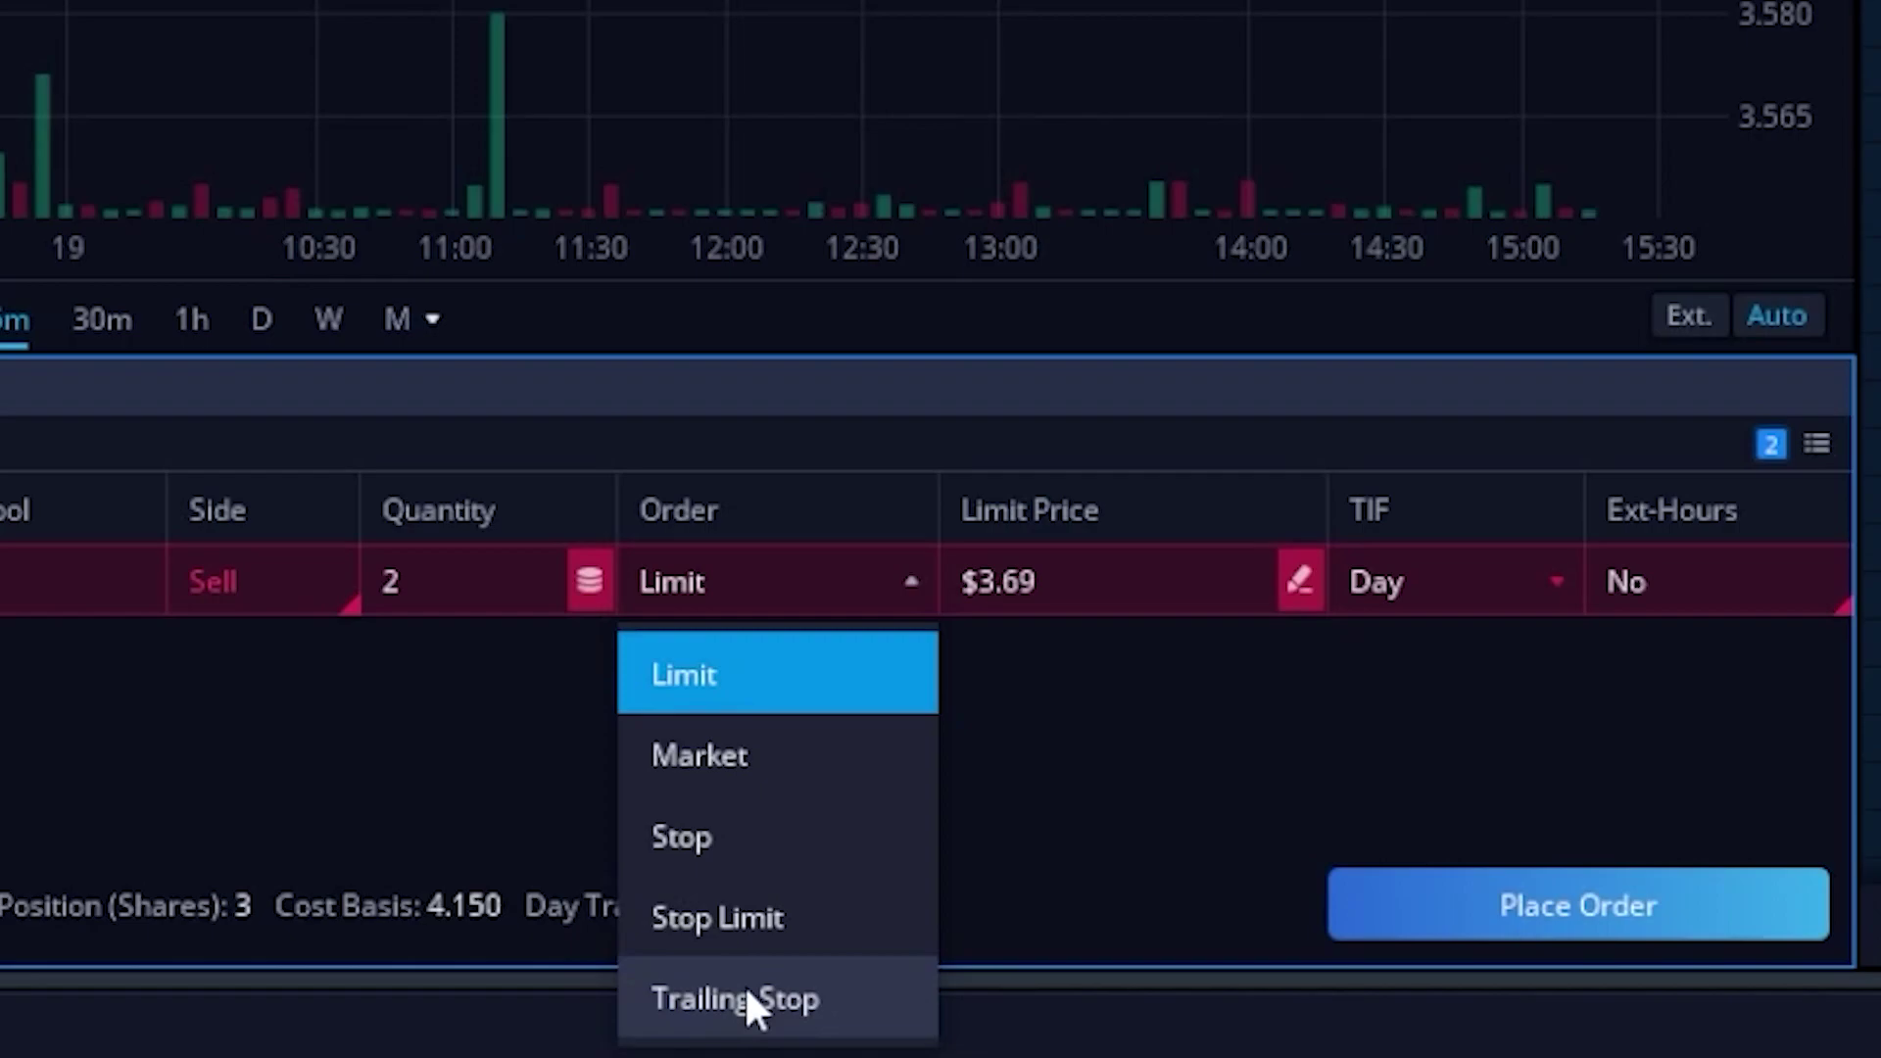
{"action": "left_click", "coordinate": [763, 861]}
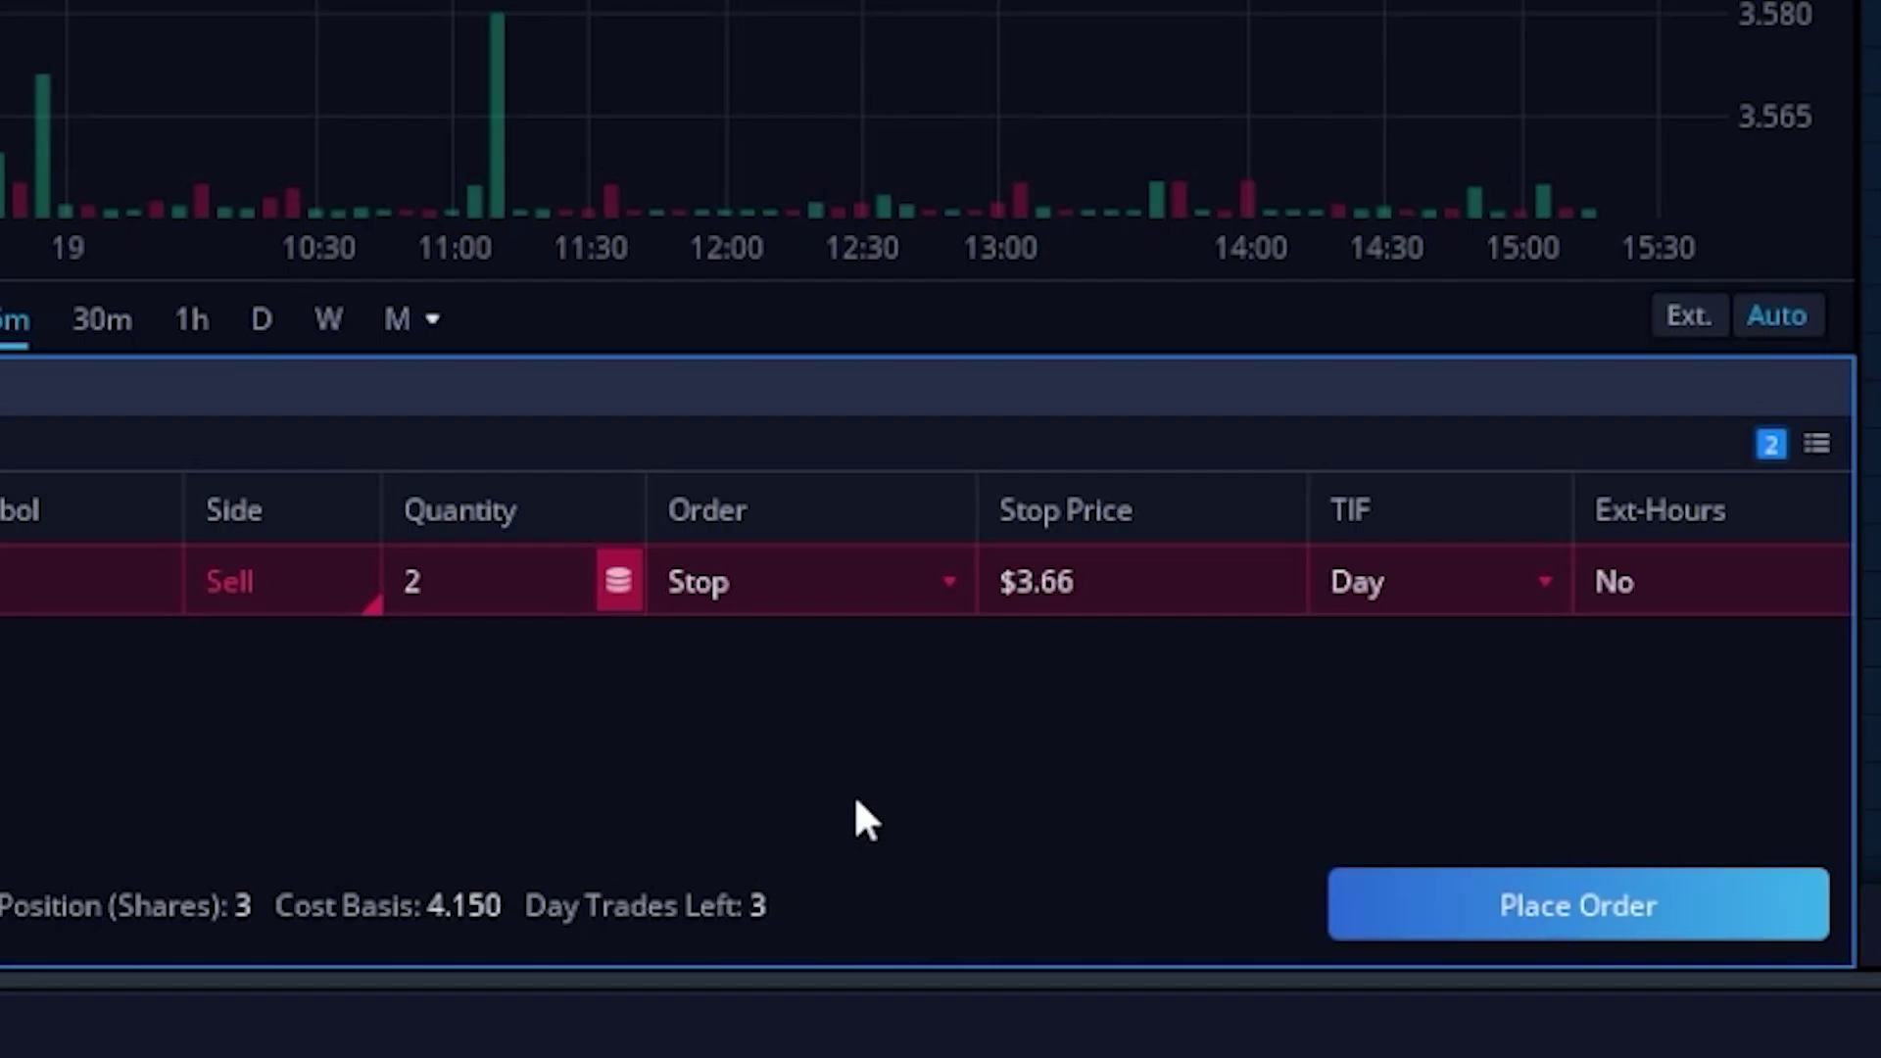
{"action": "left_click", "coordinate": [1095, 598]}
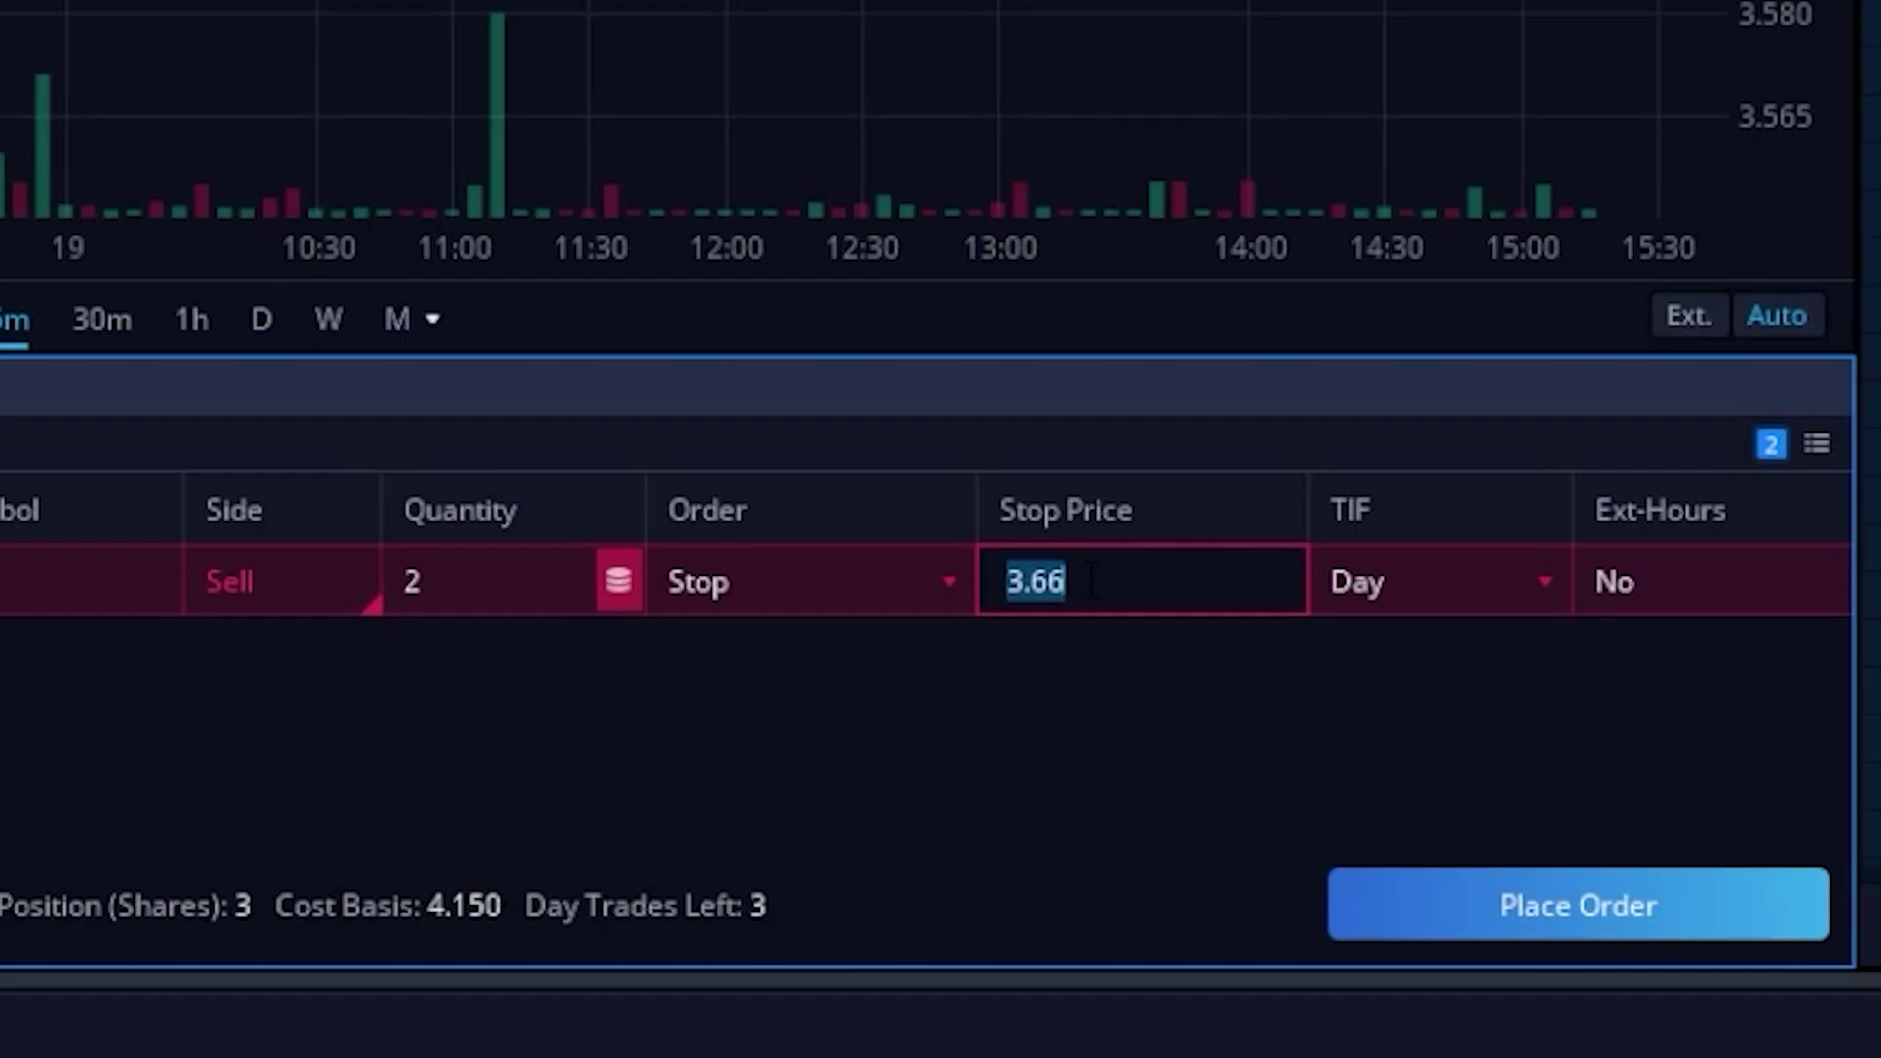
{"action": "type", "text": "3.50"}
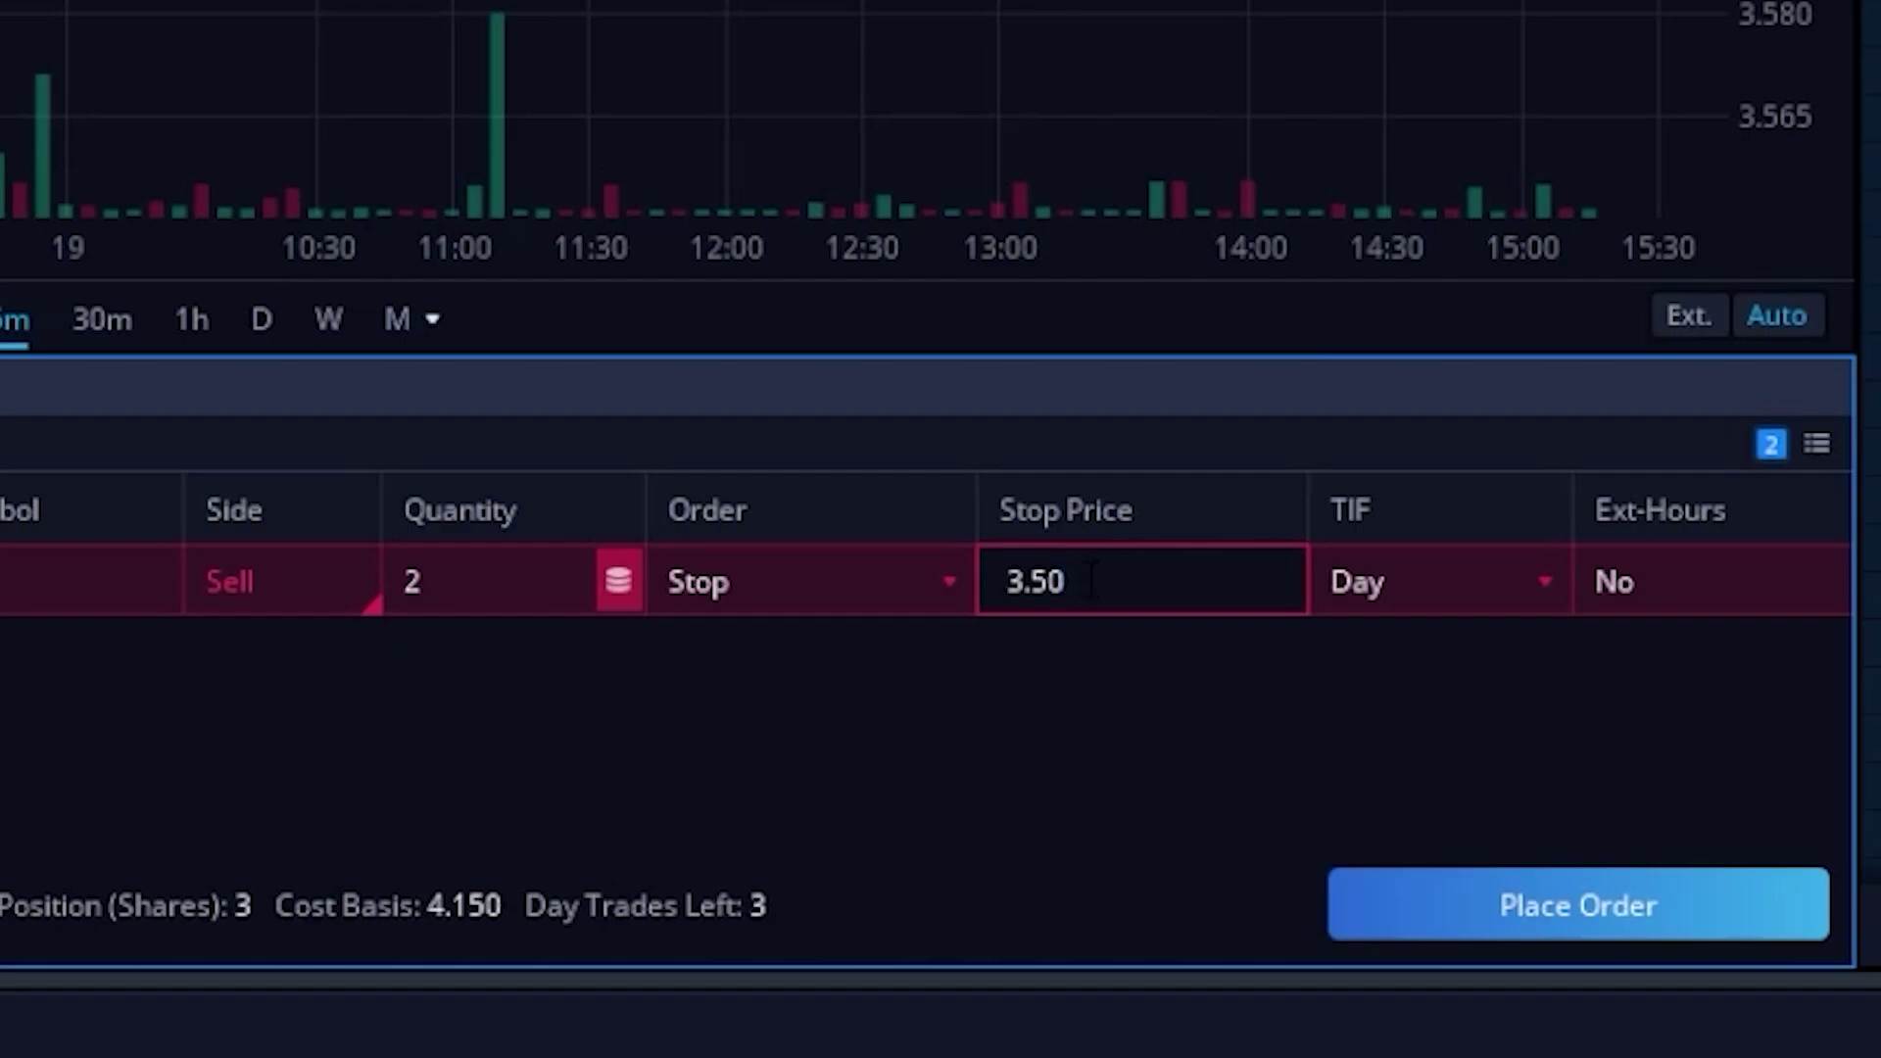
Change the CX sell order's type to Stop Limit and set its limit price to $3.00
{"action": "left_click", "coordinate": [812, 593]}
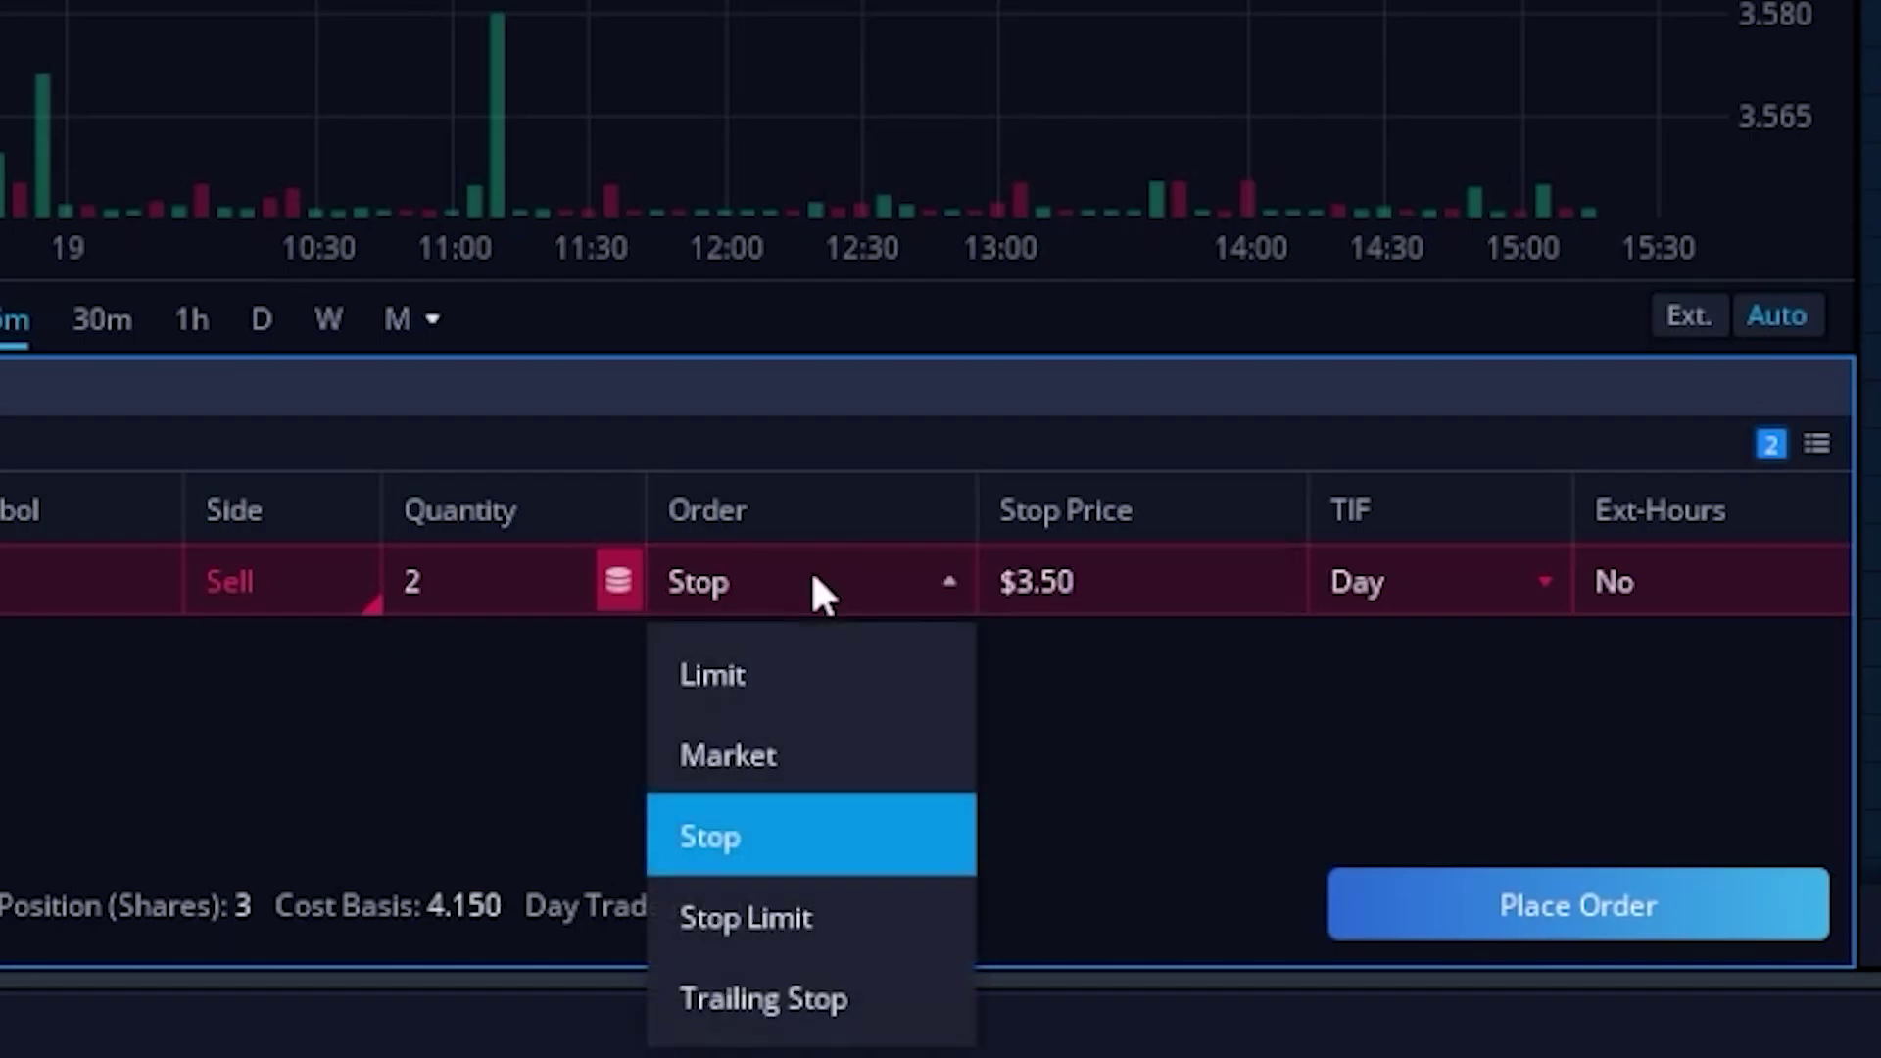
{"action": "left_click", "coordinate": [778, 913]}
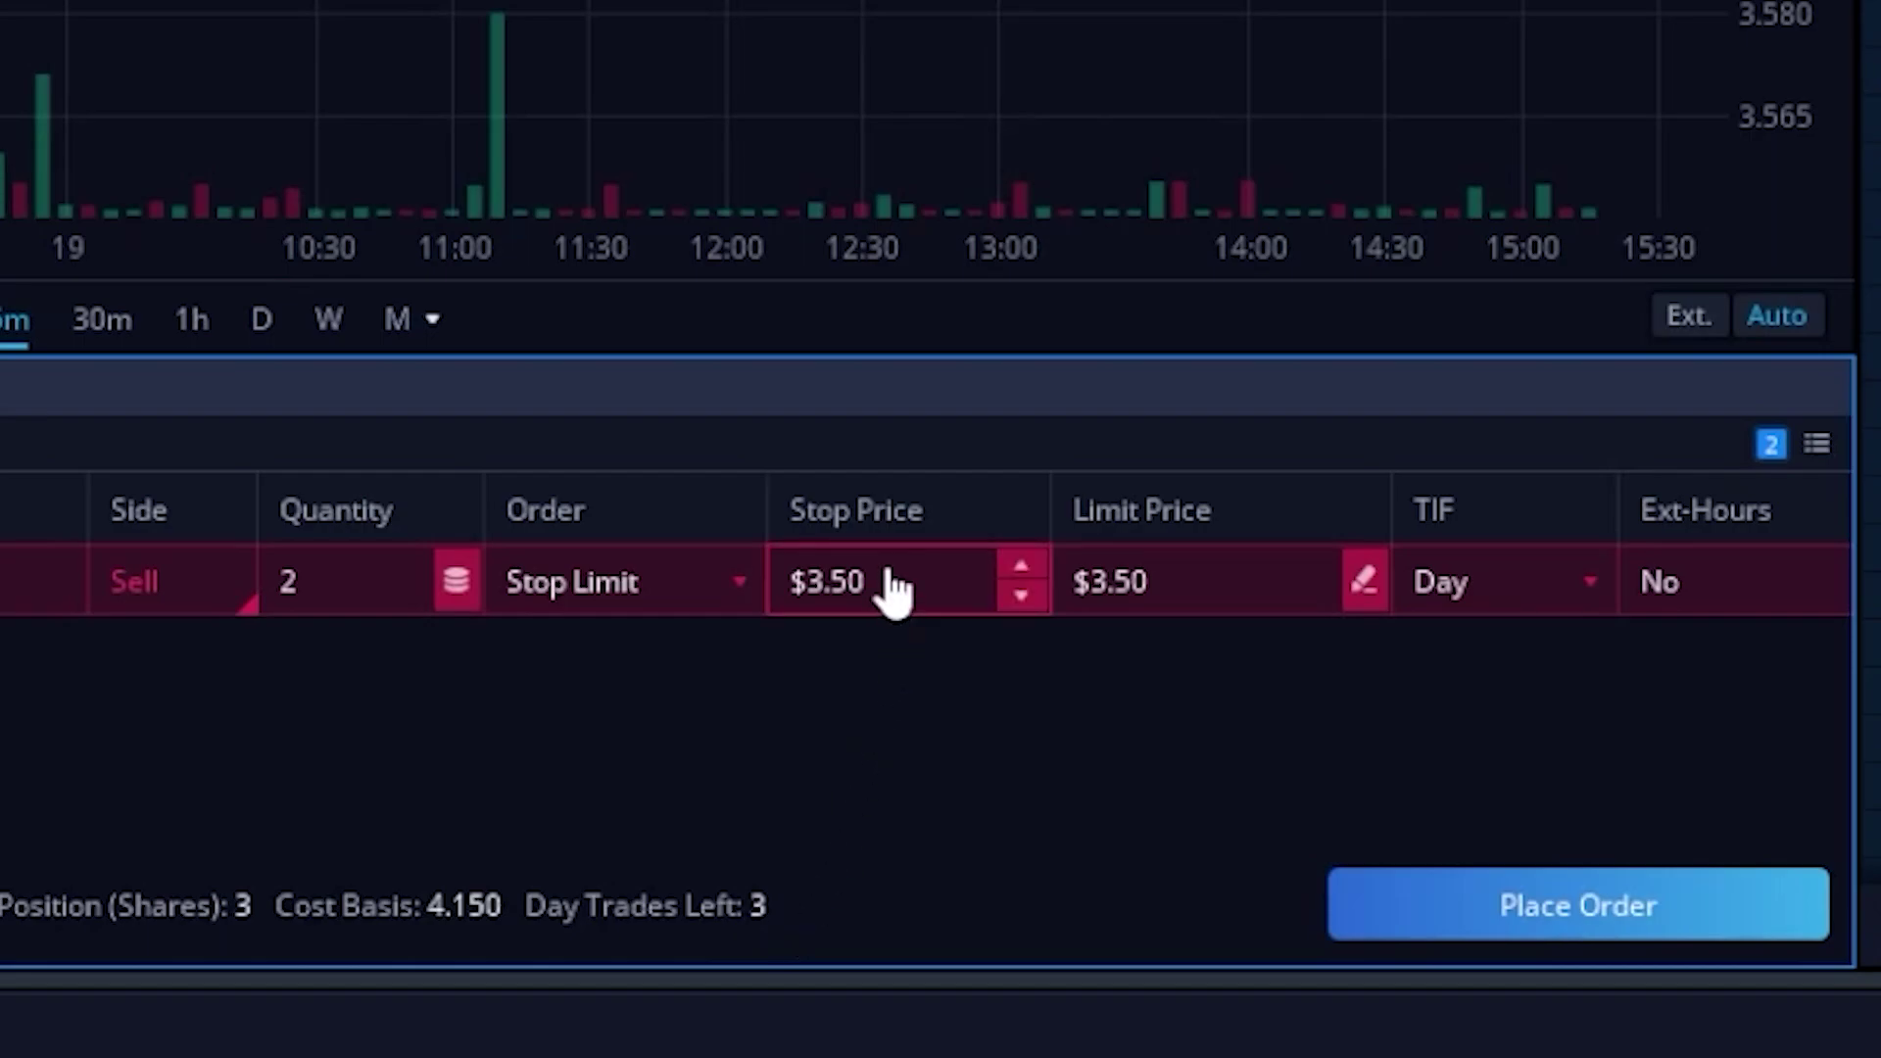
{"action": "left_click", "coordinate": [1156, 583]}
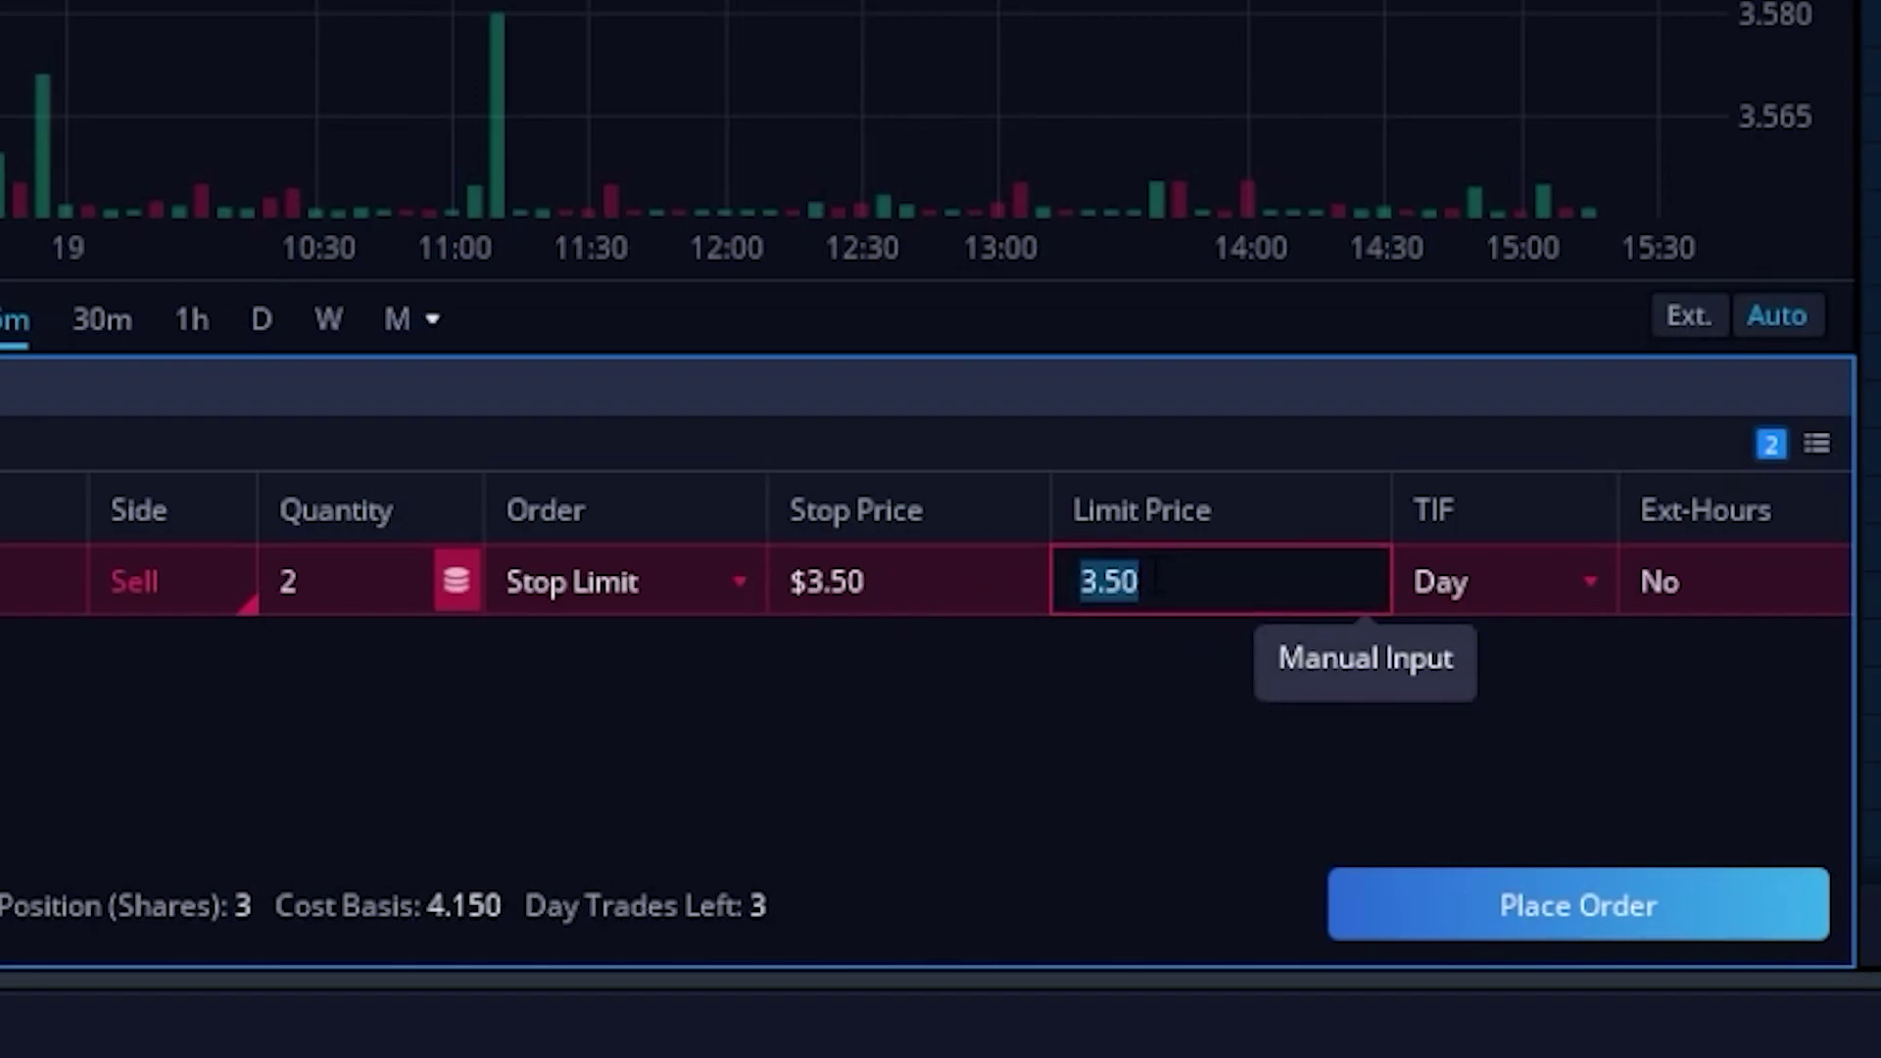
{"action": "type", "text": "3"}
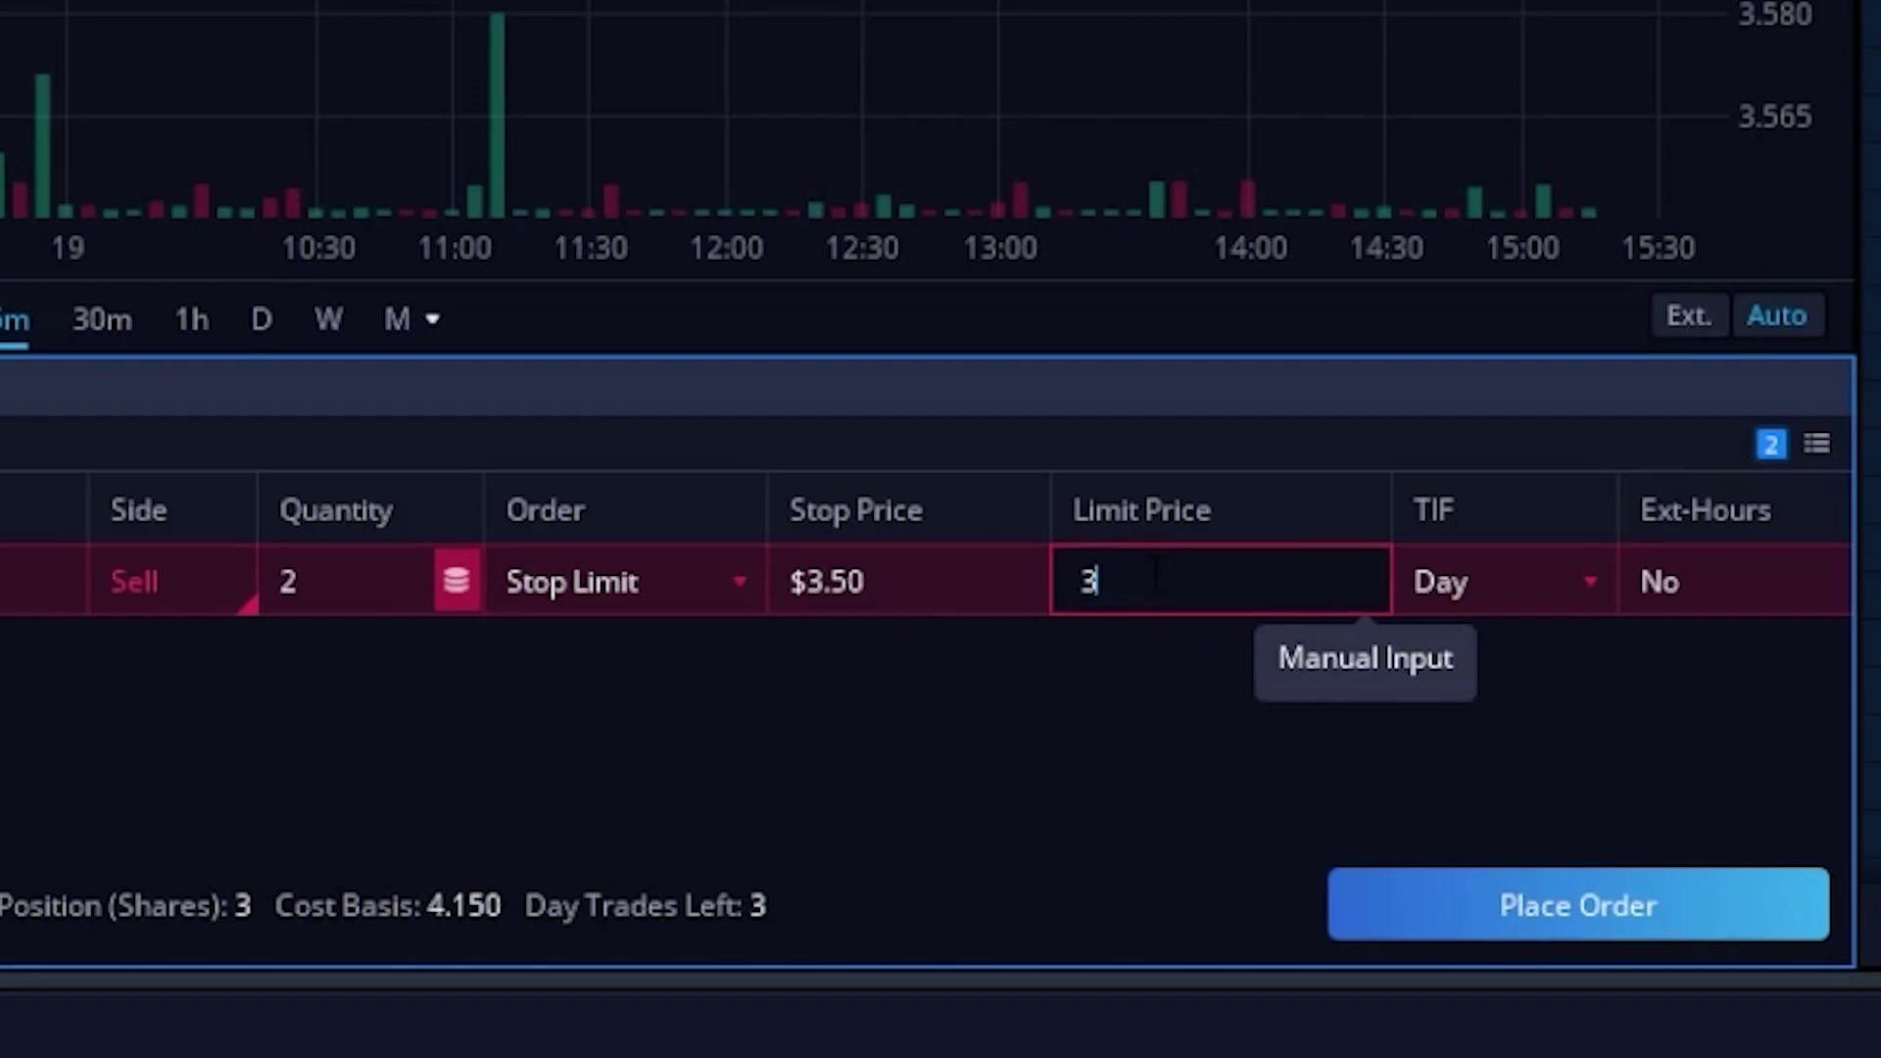
{"action": "key", "text": "Return"}
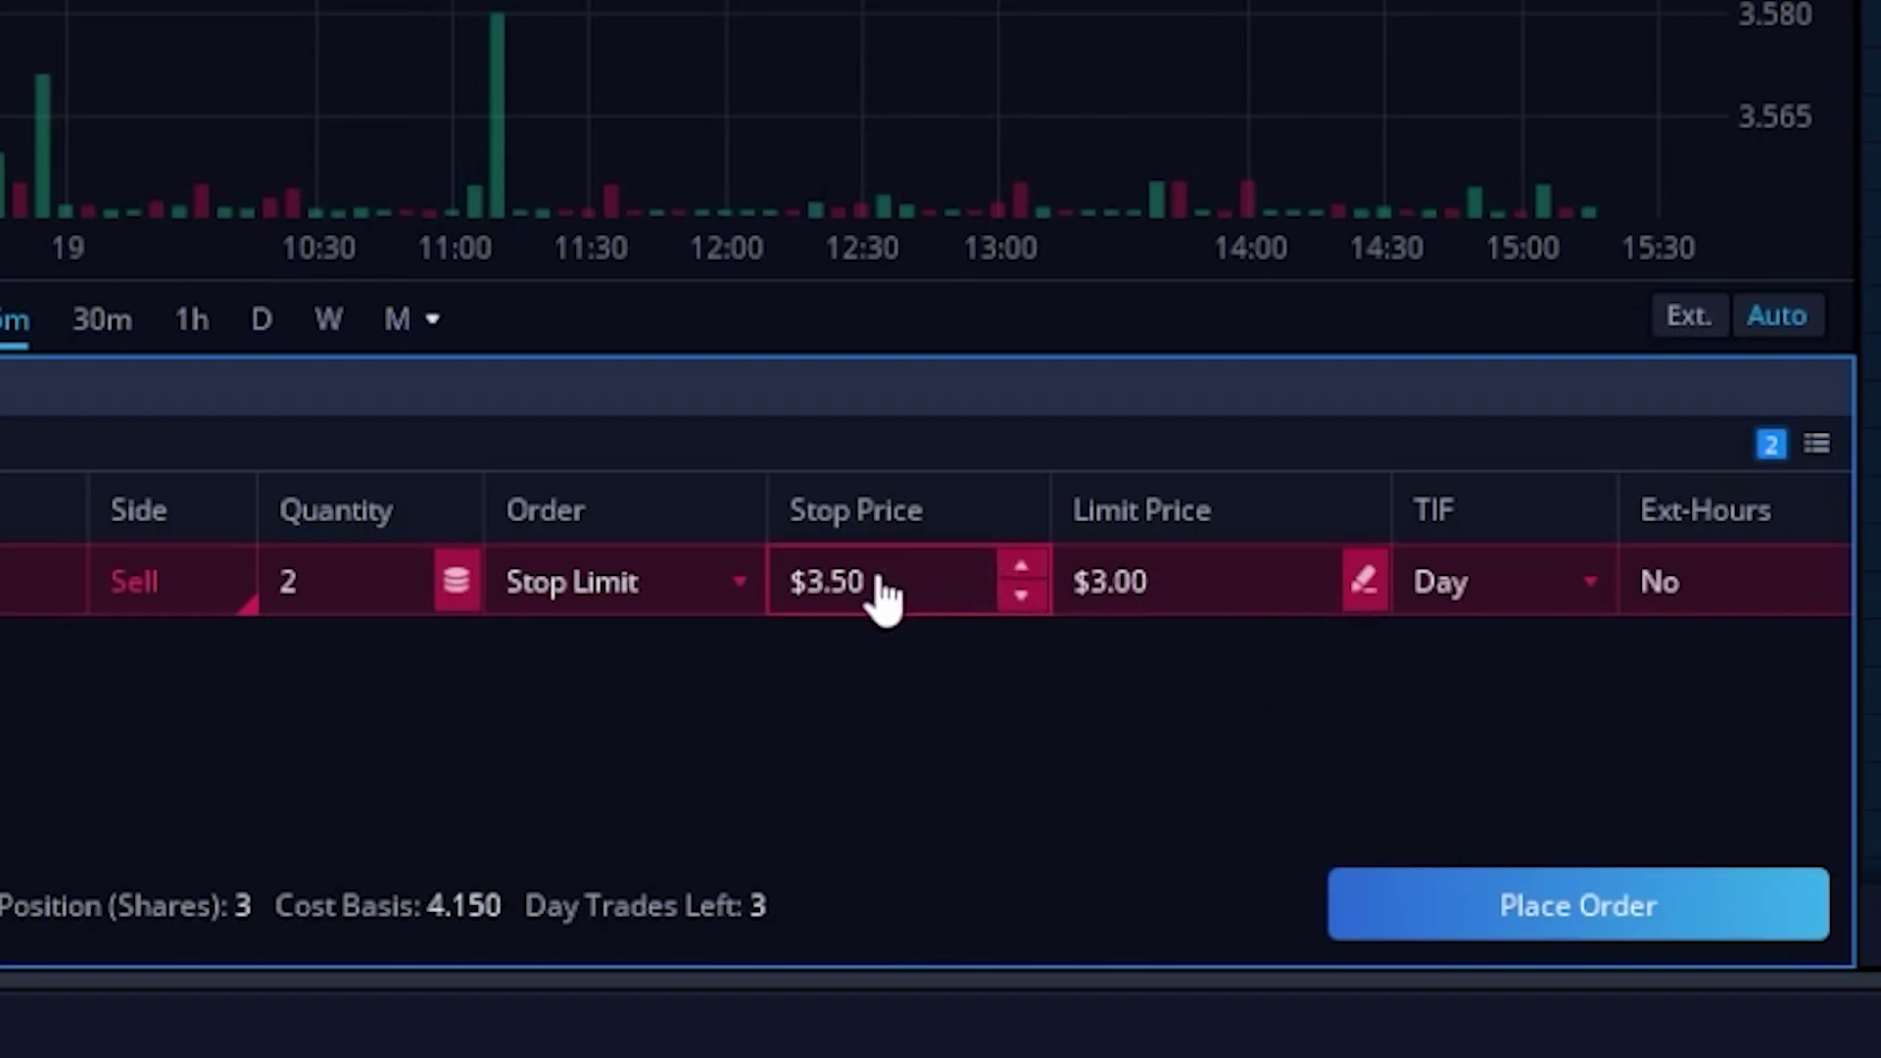
Change the CX sell order's type to Trailing Stop and set the trail amount to 0.50 as a price
{"action": "left_click", "coordinate": [714, 570]}
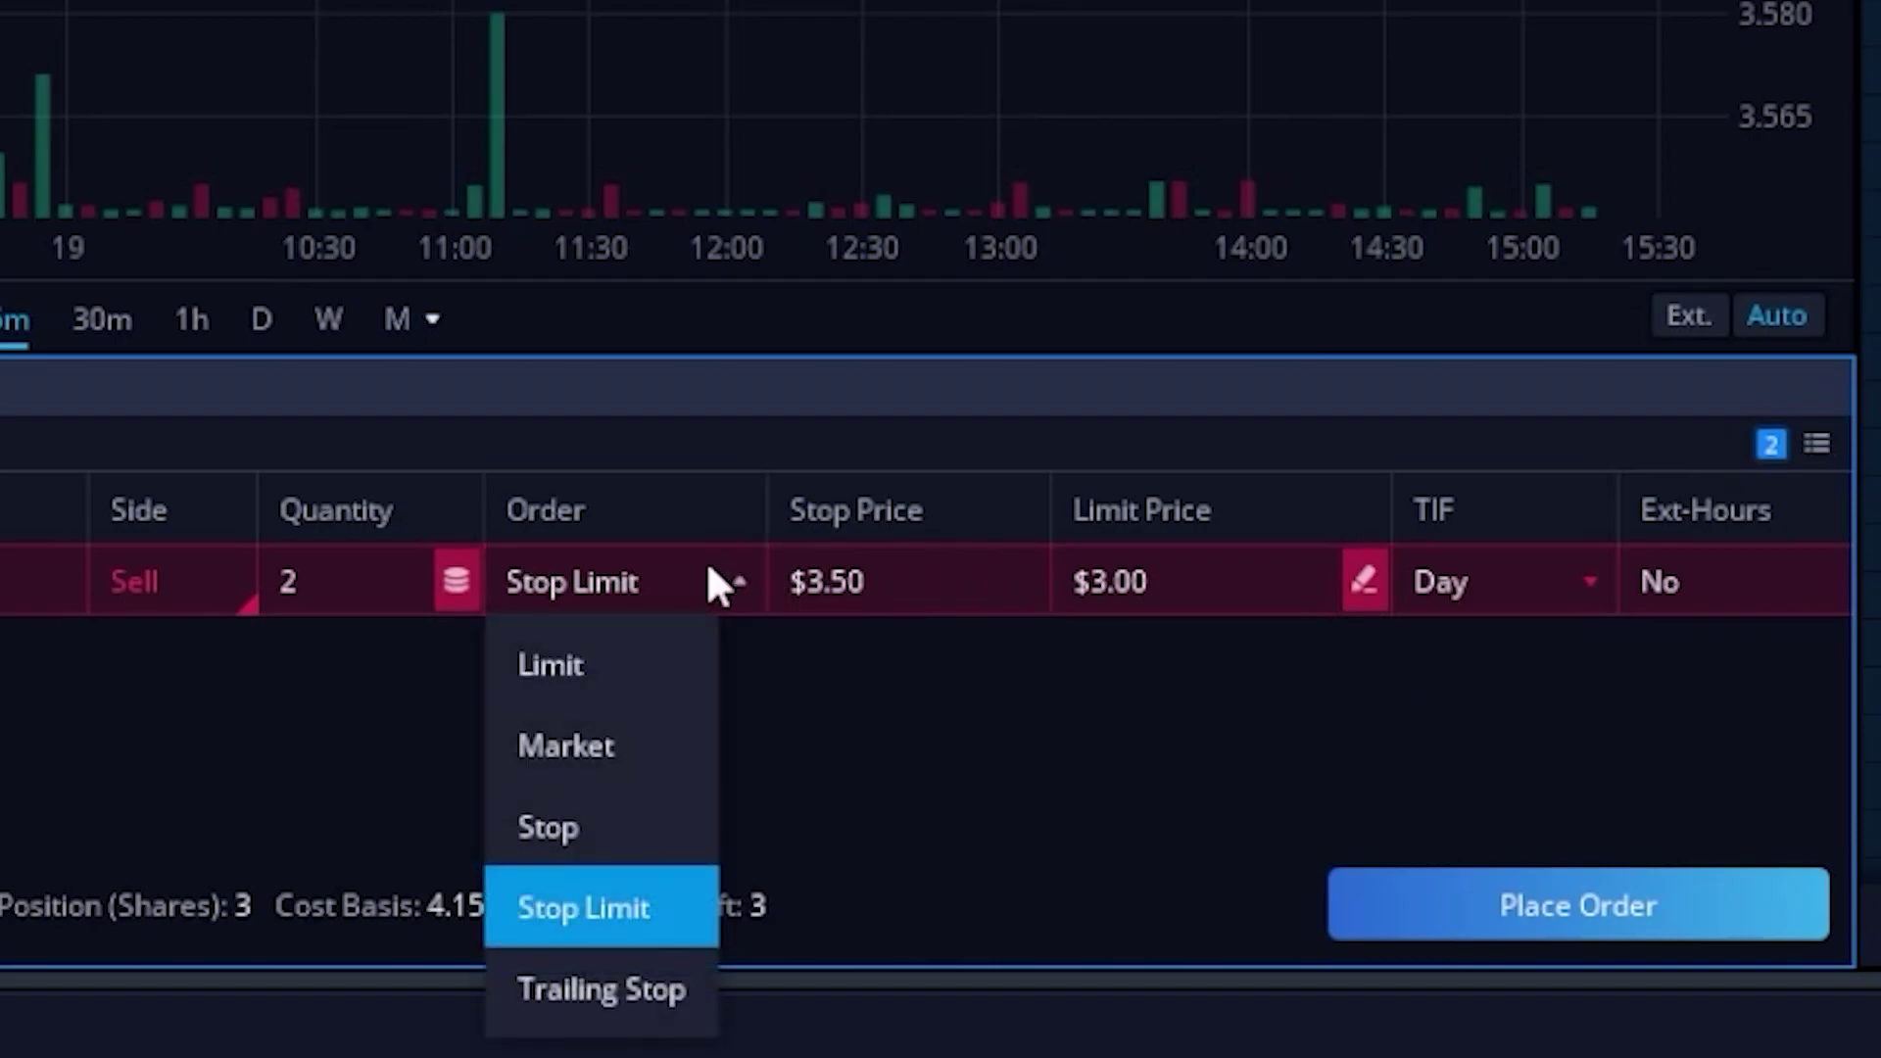
{"action": "left_click", "coordinate": [648, 988]}
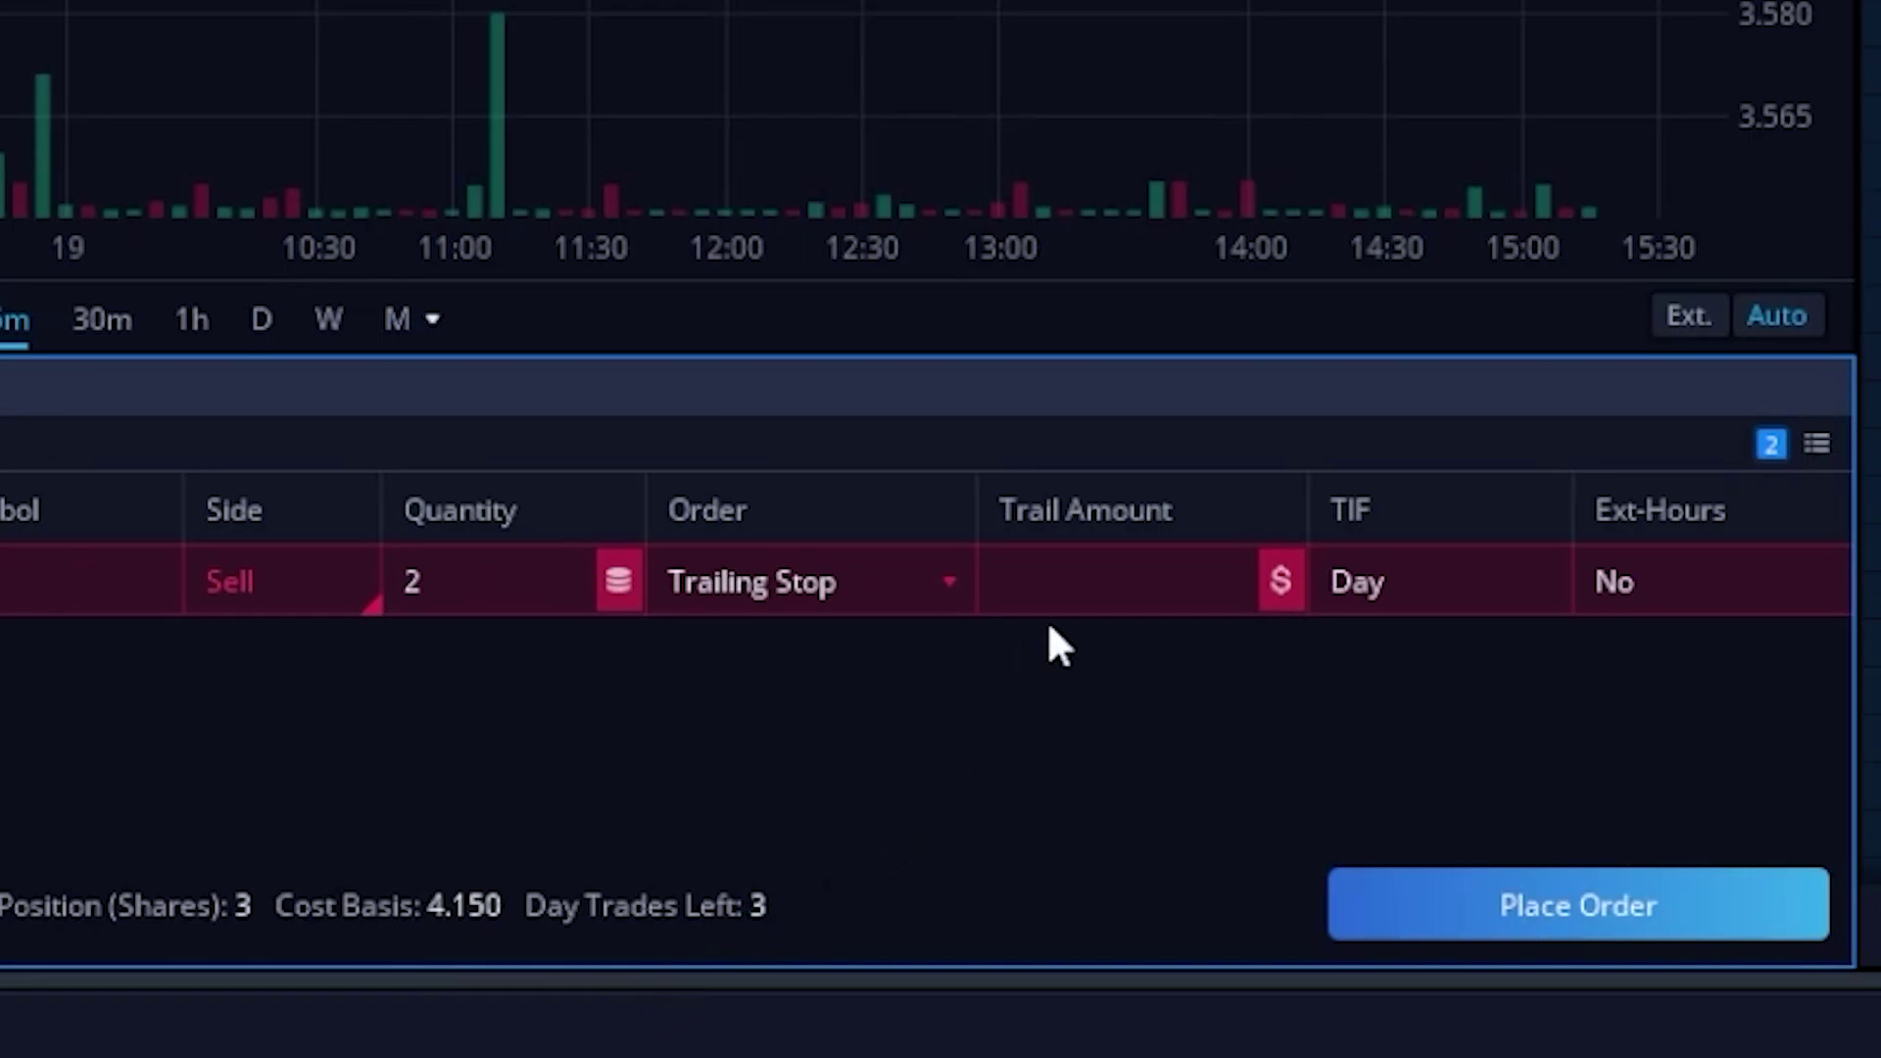
{"action": "left_click", "coordinate": [1071, 610]}
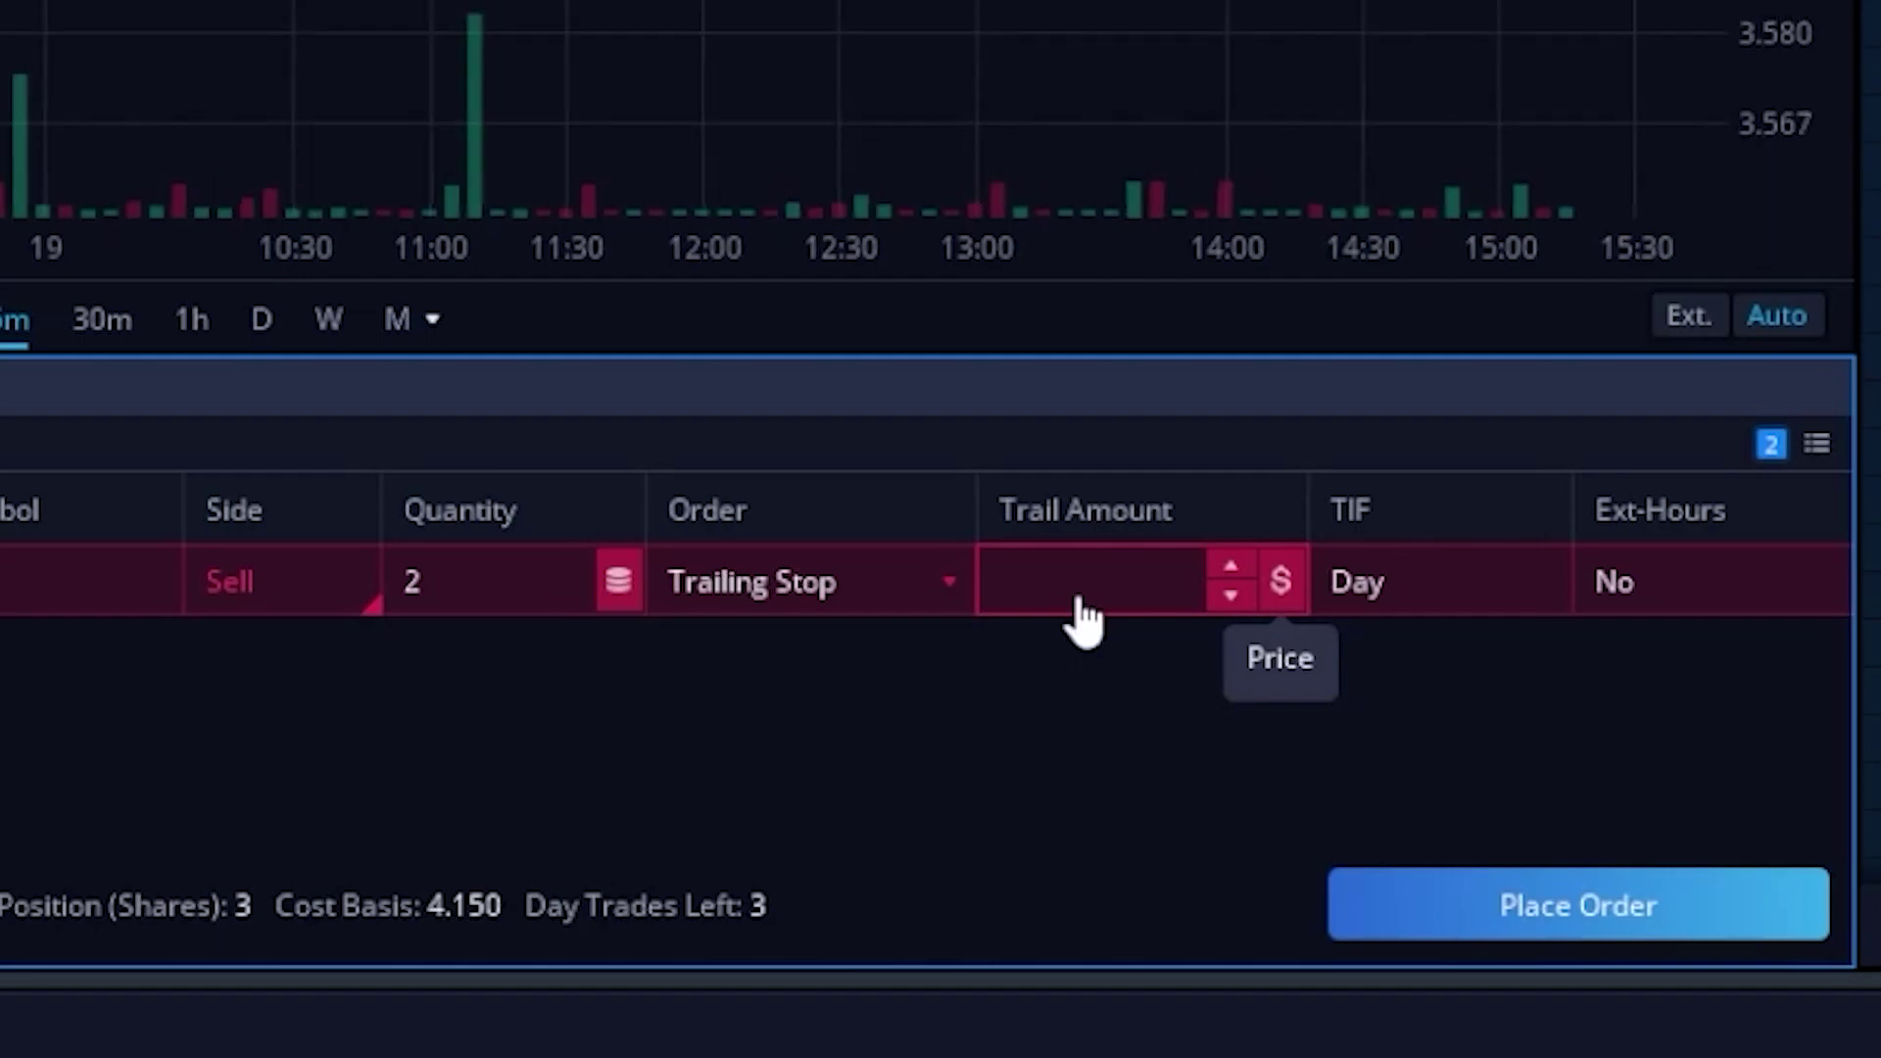
{"action": "left_click", "coordinate": [1087, 588]}
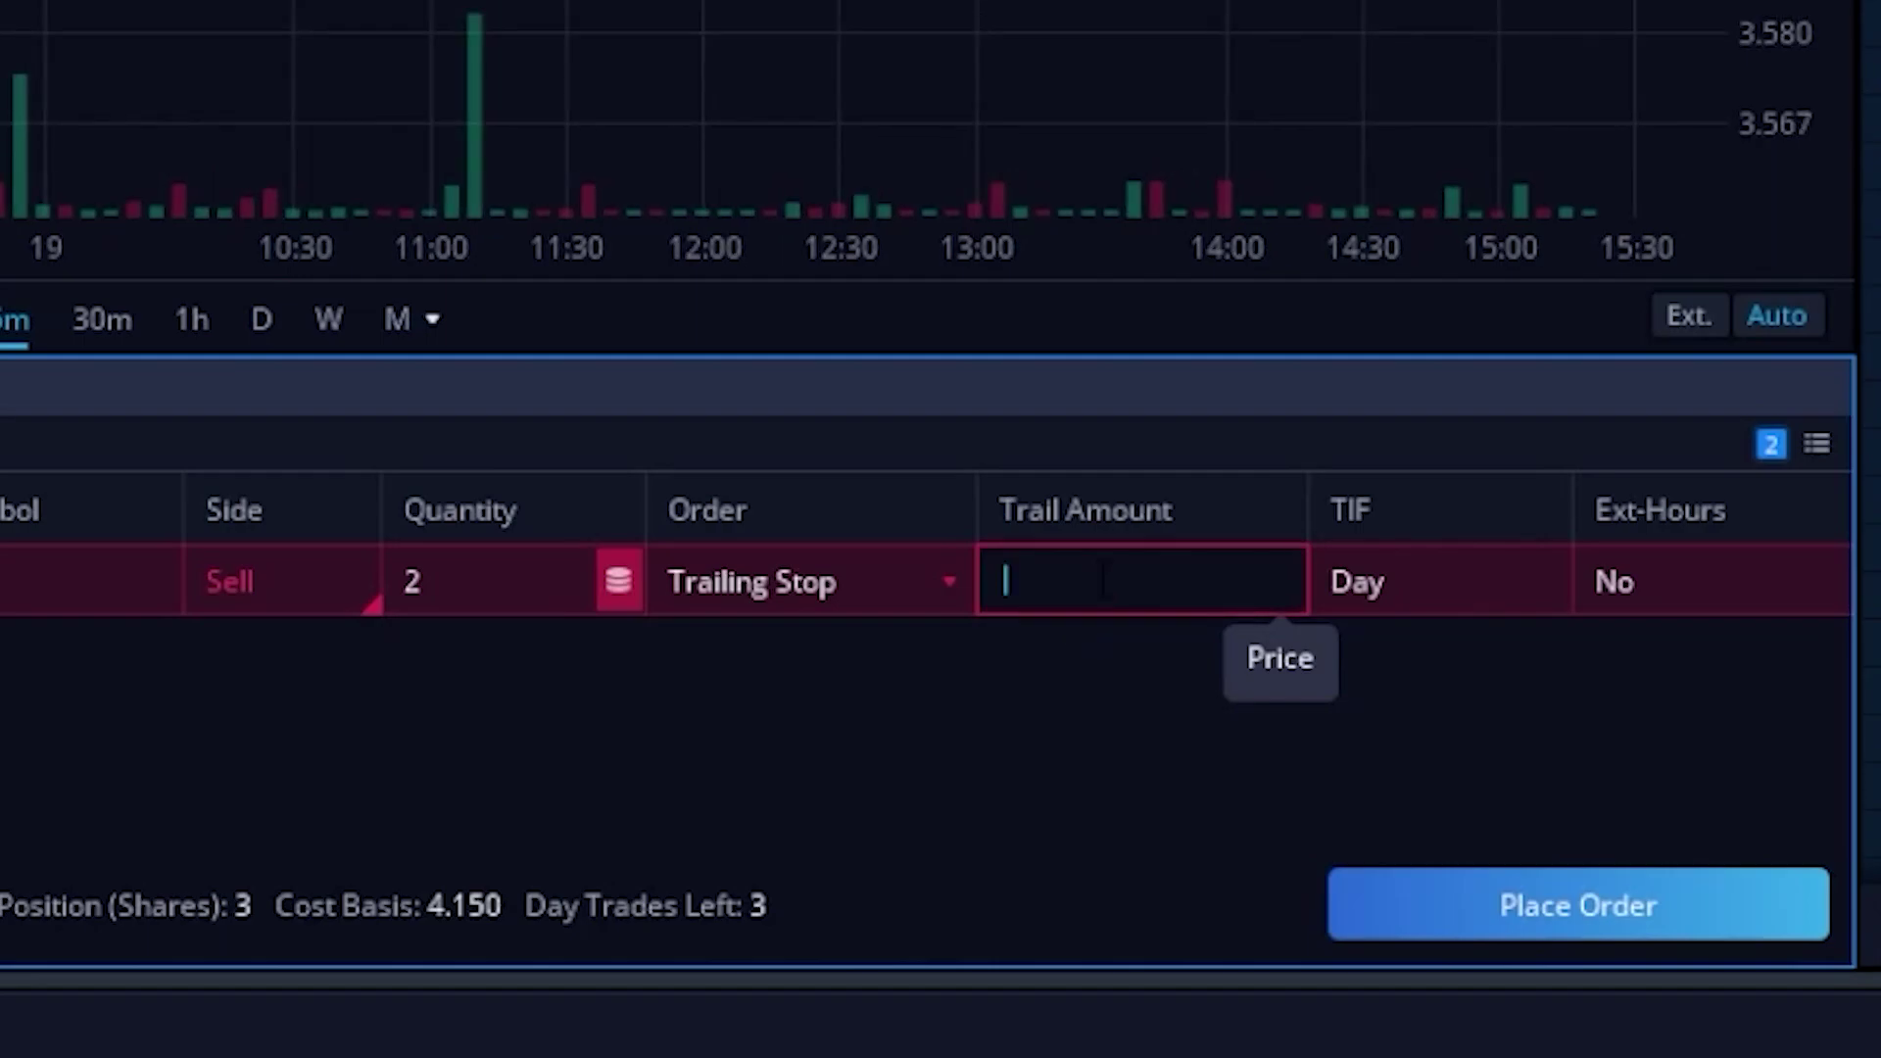
{"action": "type", "text": "0.50"}
{"action": "key", "text": "Return"}
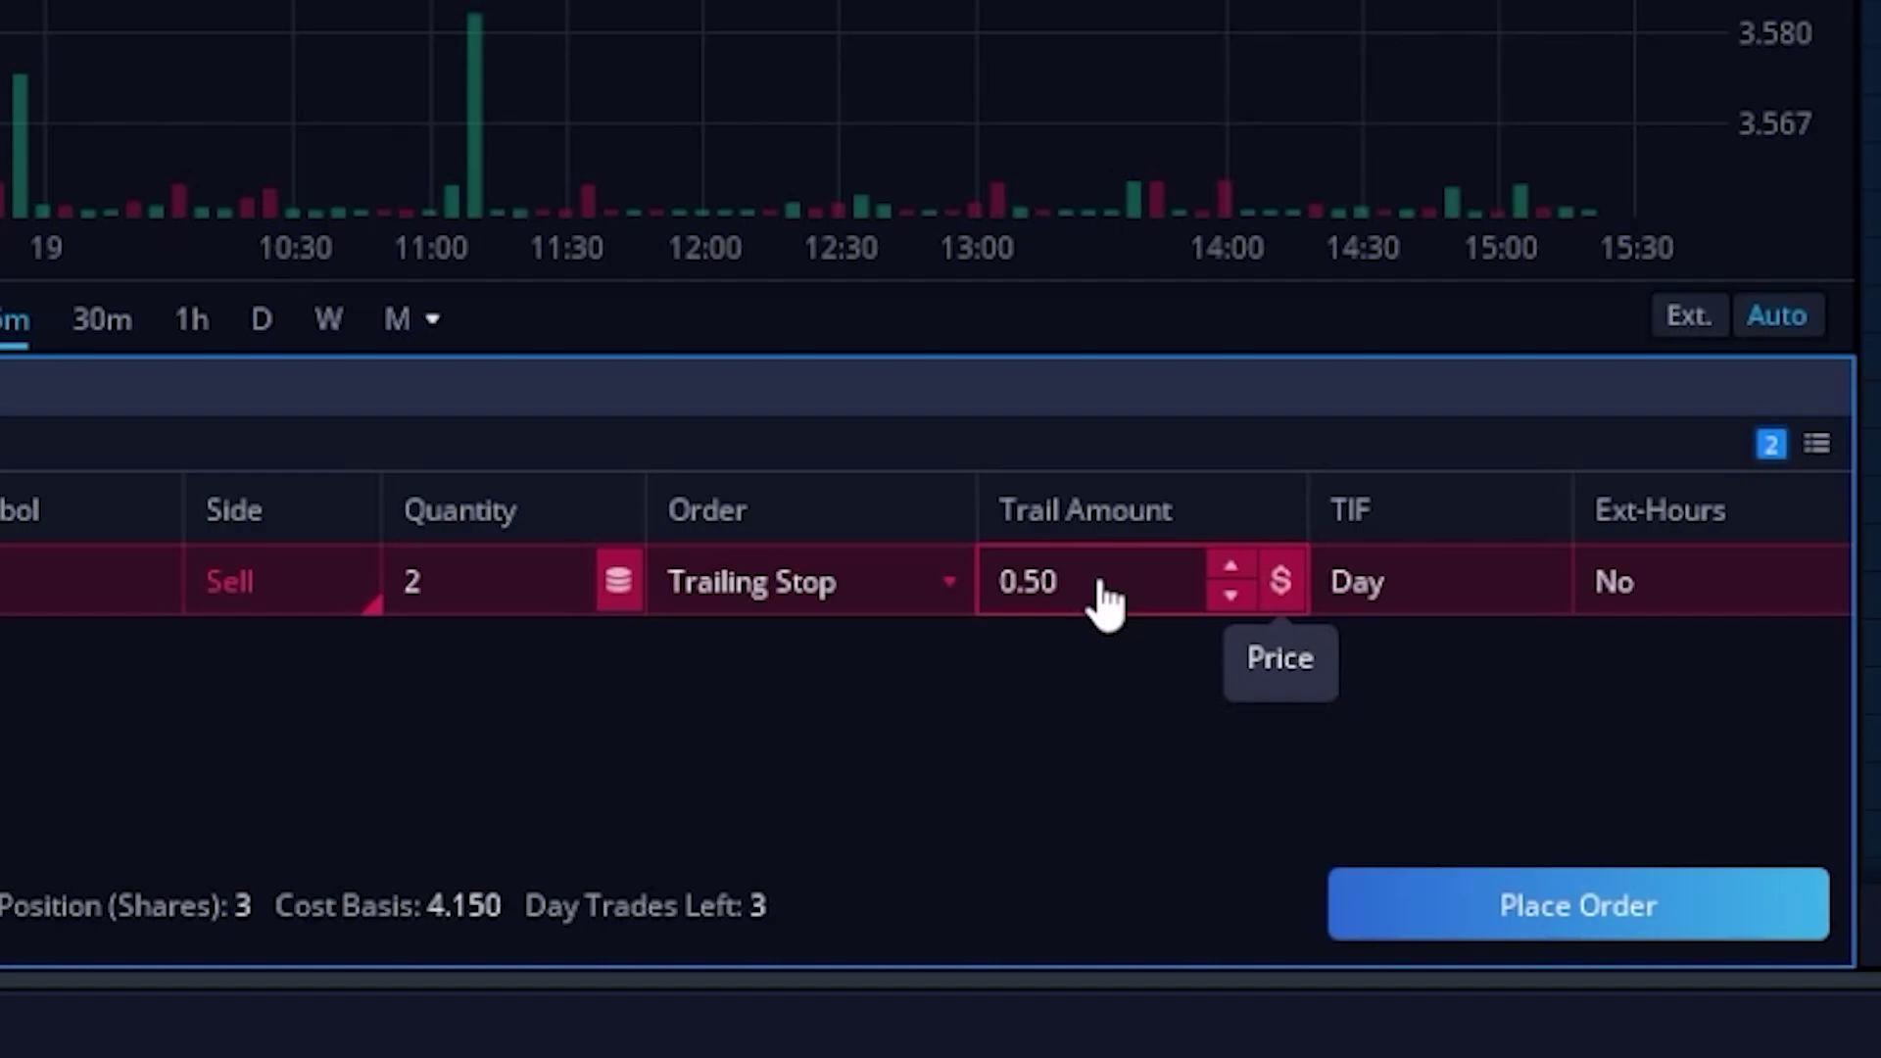
Switch the trail amount to a percentage offset and set it to 5%
{"action": "left_click", "coordinate": [1292, 596]}
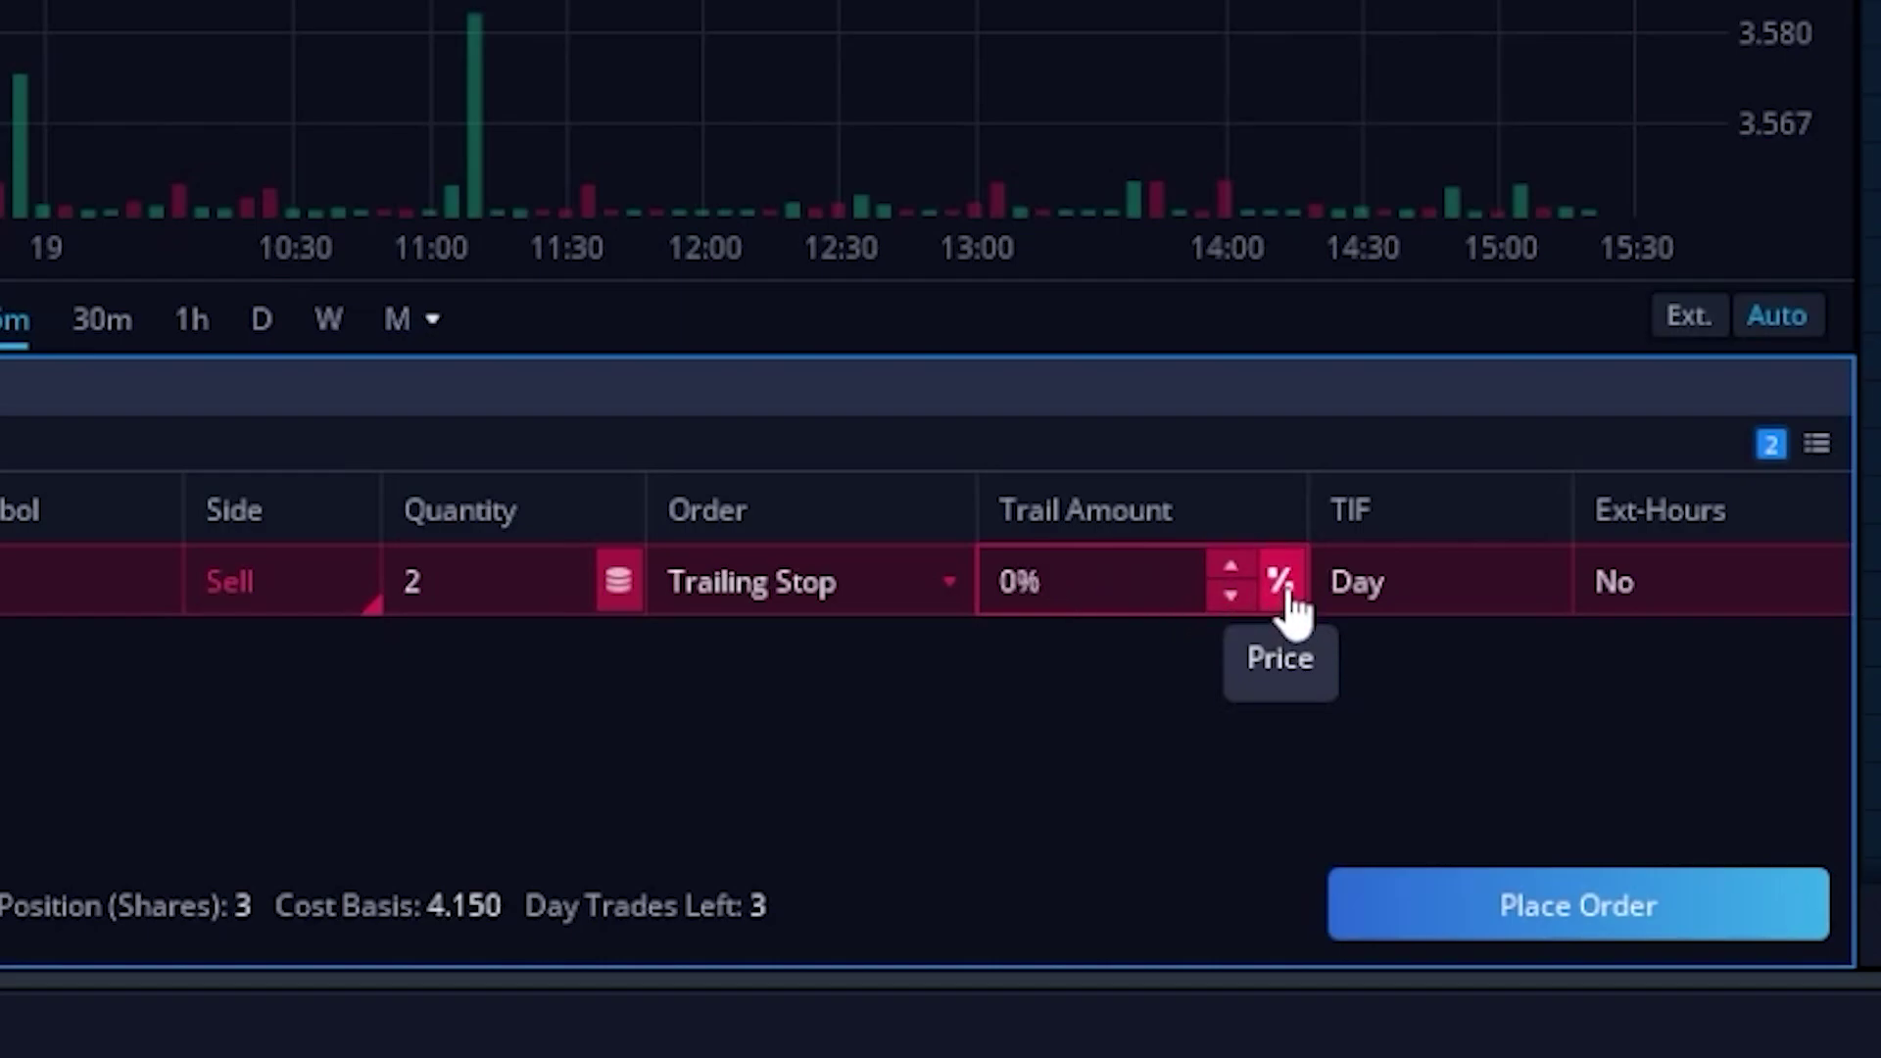
{"action": "left_click", "coordinate": [1003, 600]}
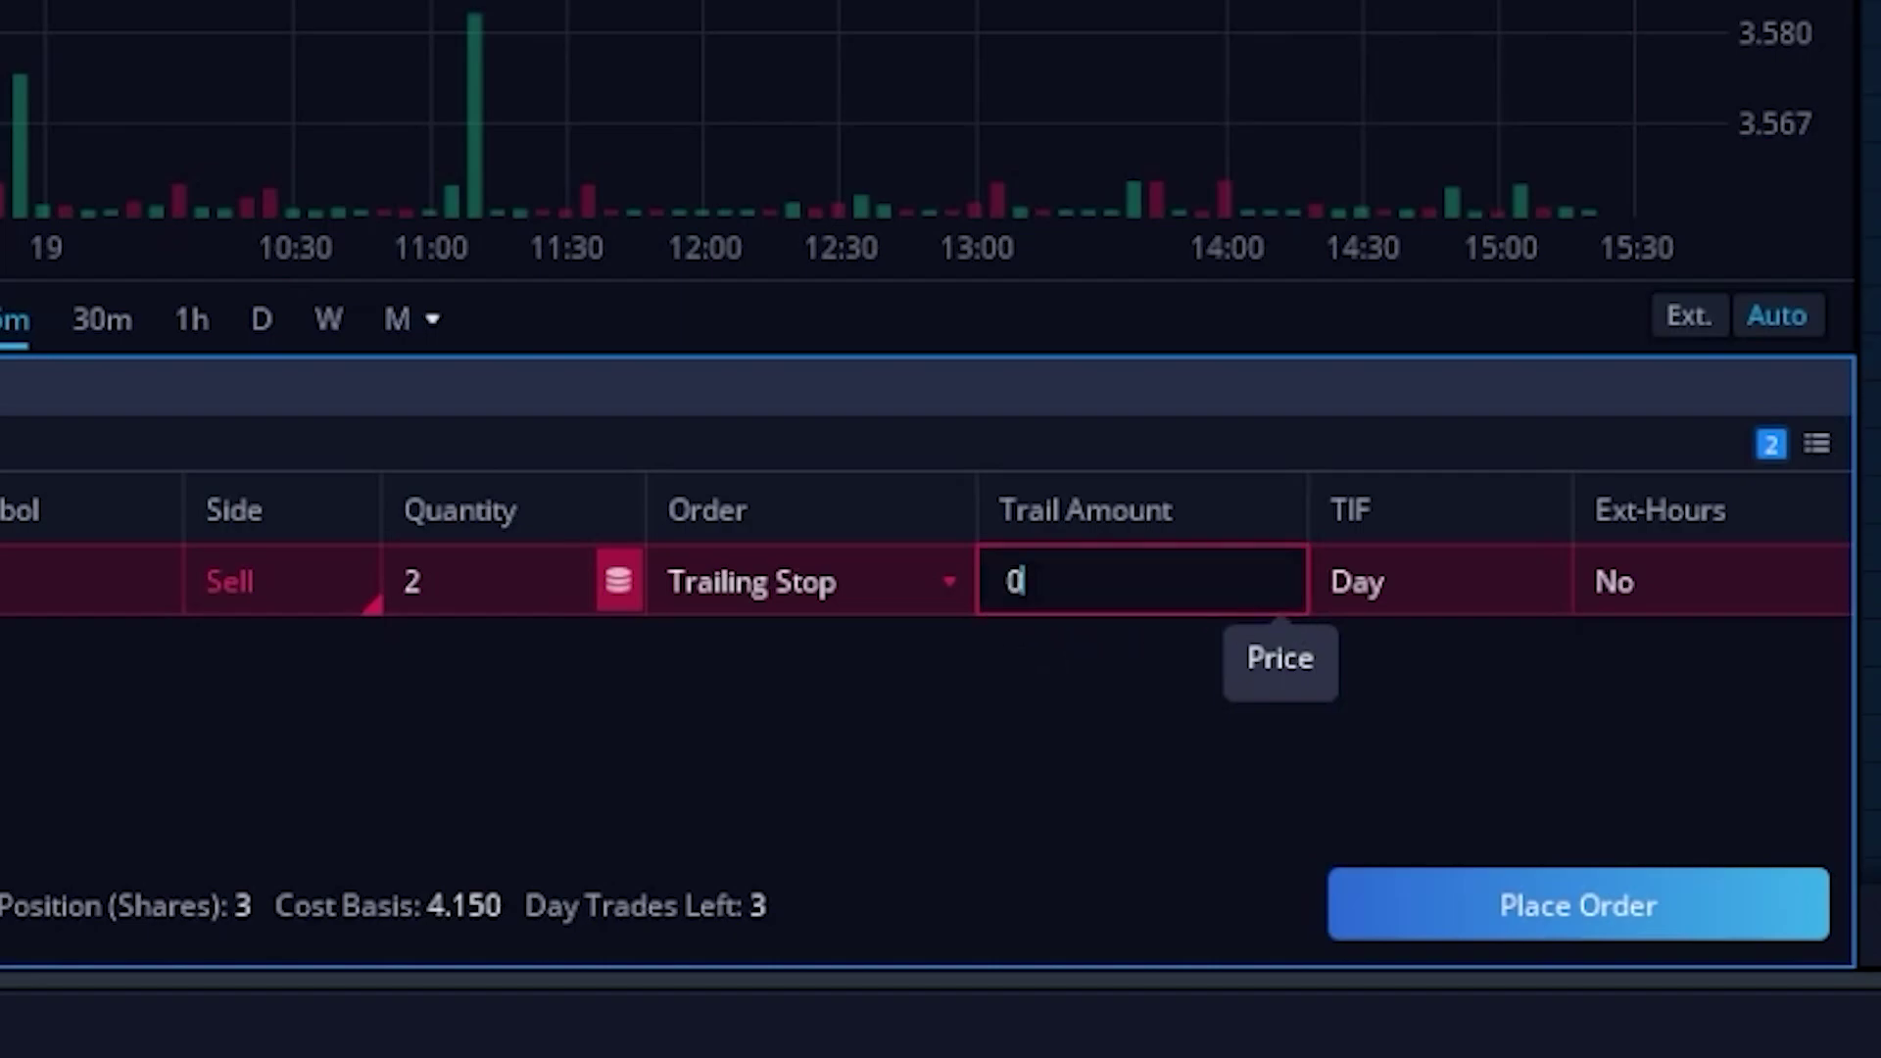
{"action": "double_click", "coordinate": [1016, 581]}
{"action": "type", "text": "5"}
{"action": "key", "text": "Return"}
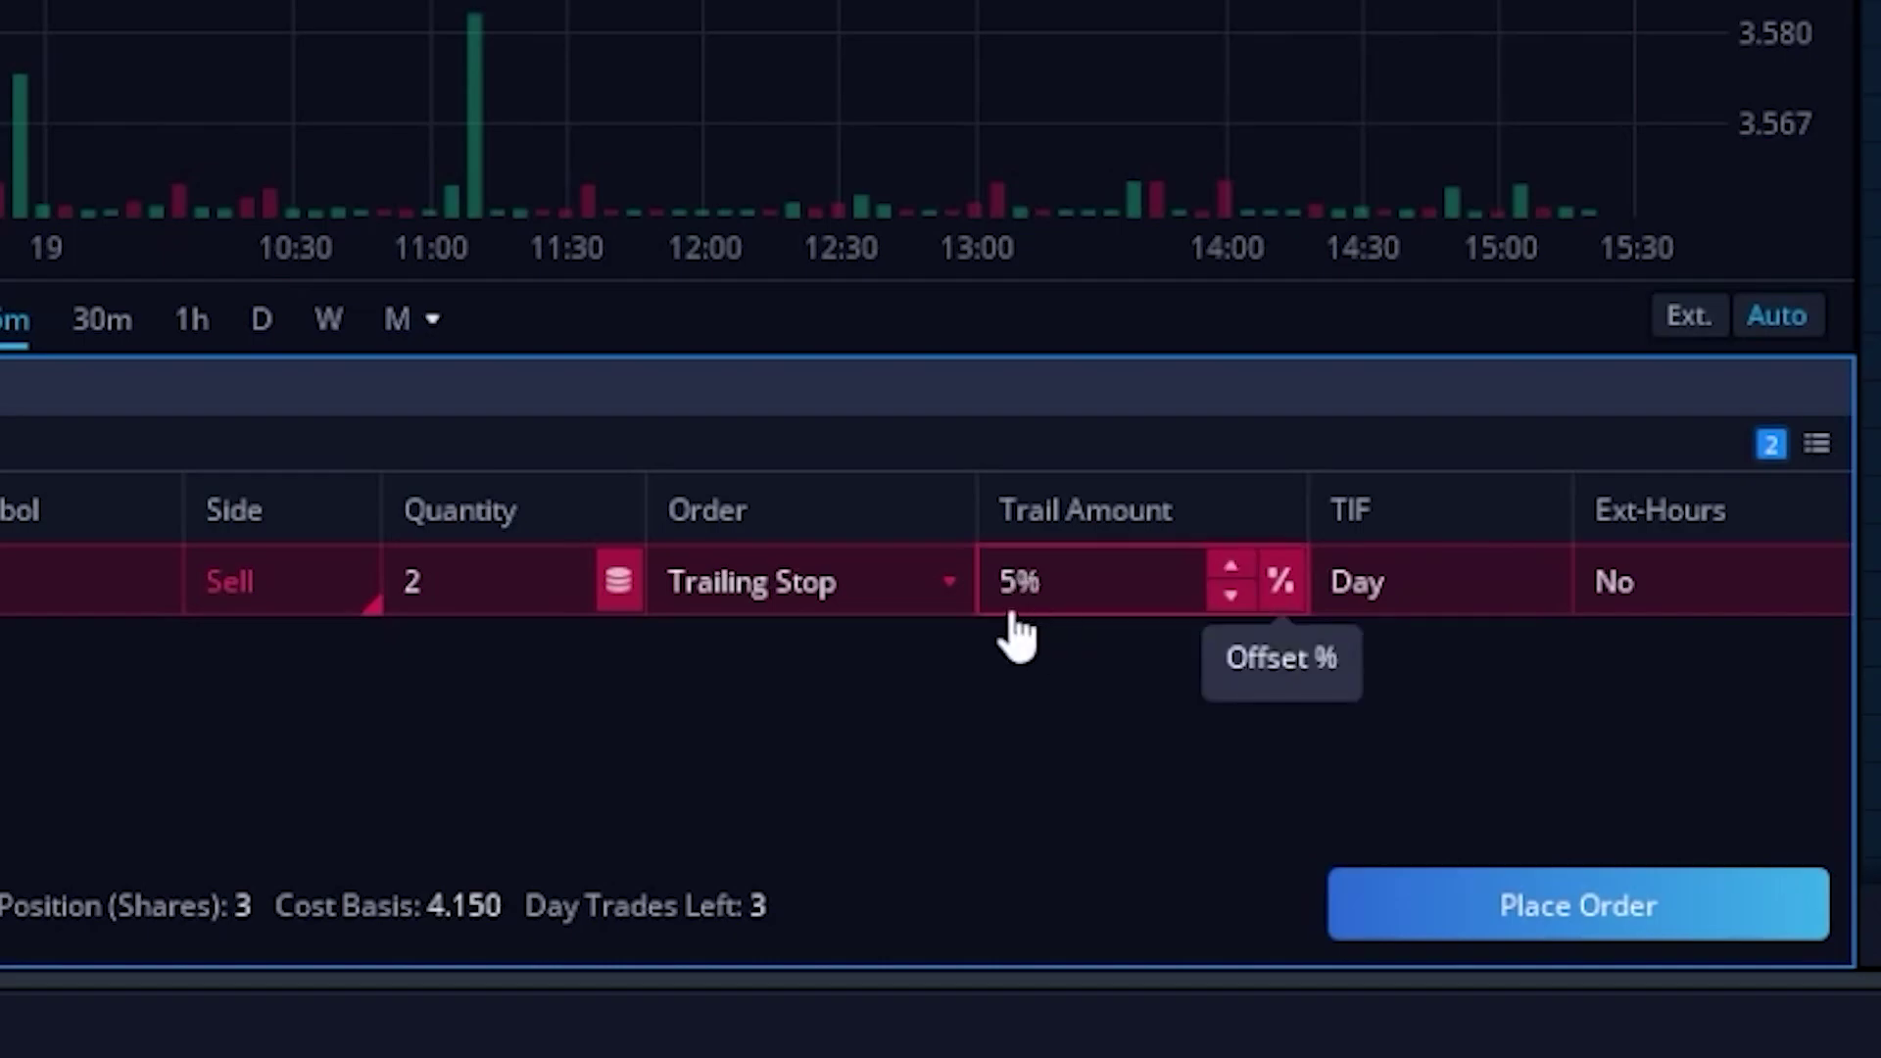
Change the CX sell order's type back to Stop and set its time-in-force to GTC
{"action": "left_click", "coordinate": [886, 596]}
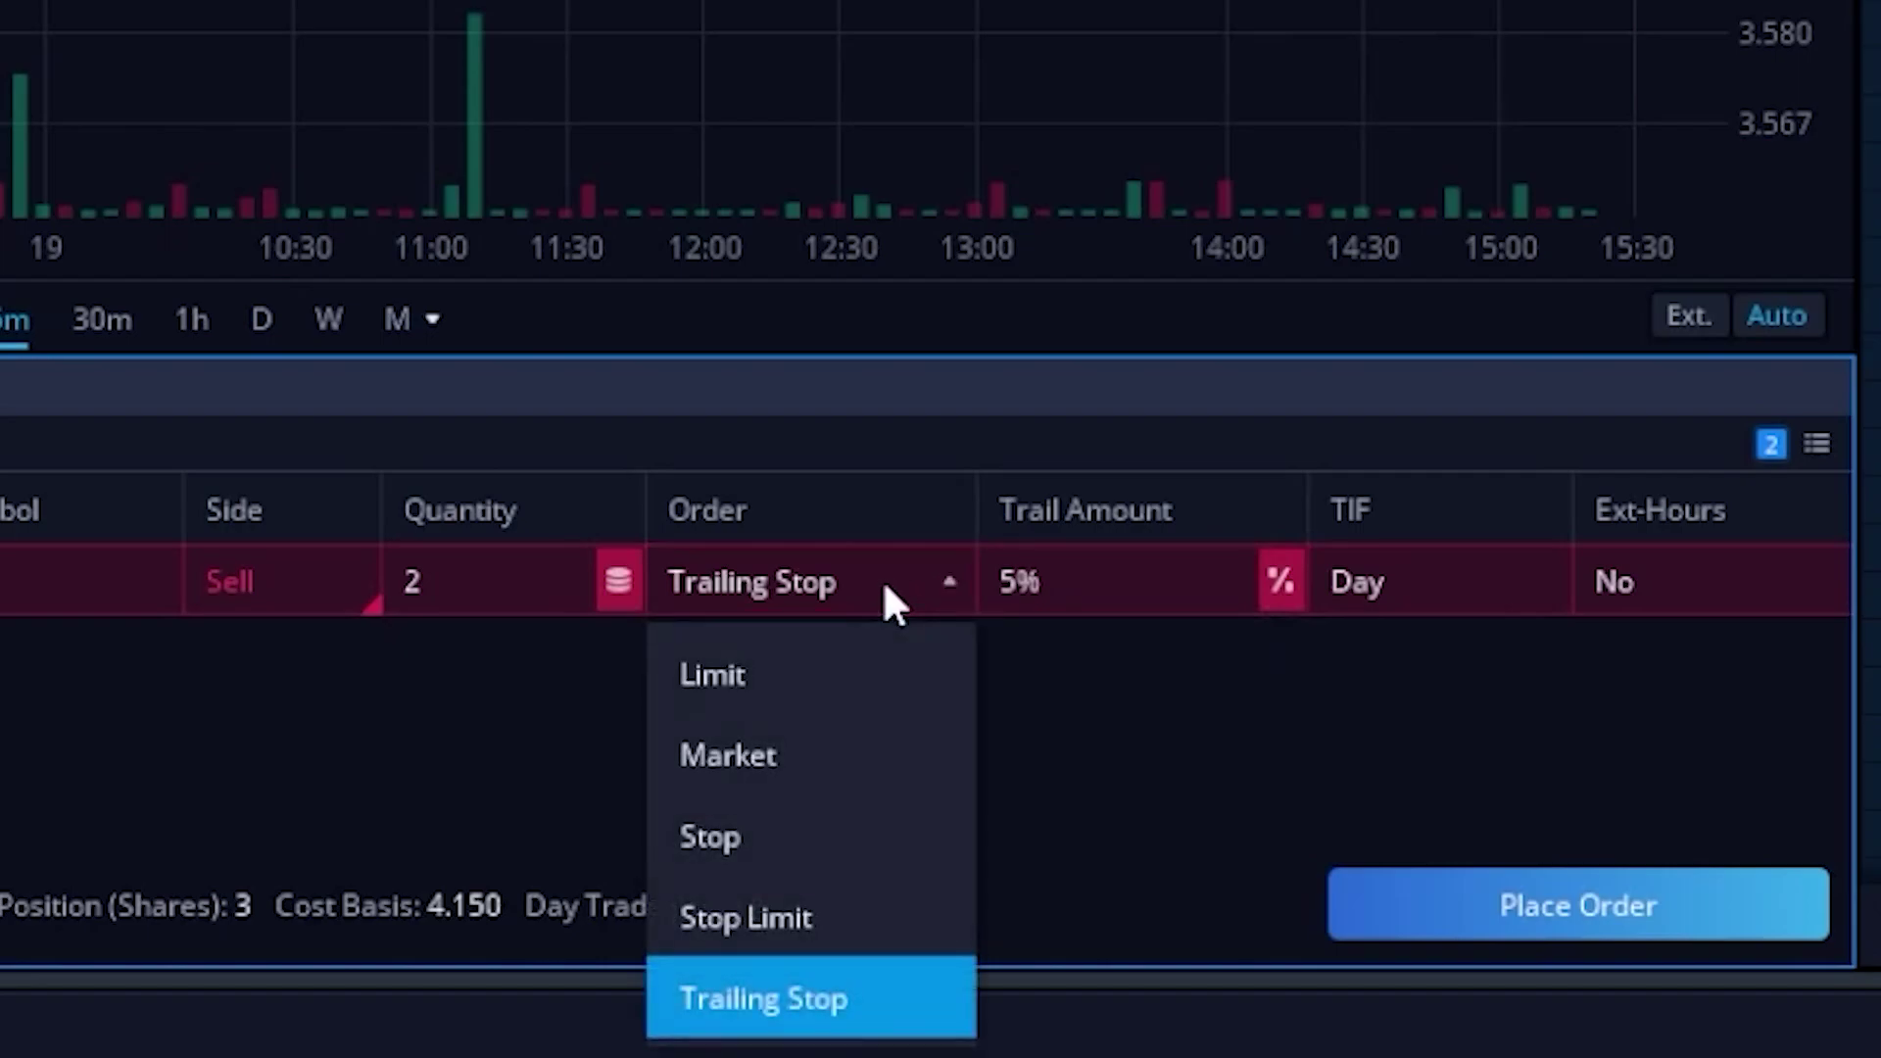
{"action": "left_click", "coordinate": [774, 838]}
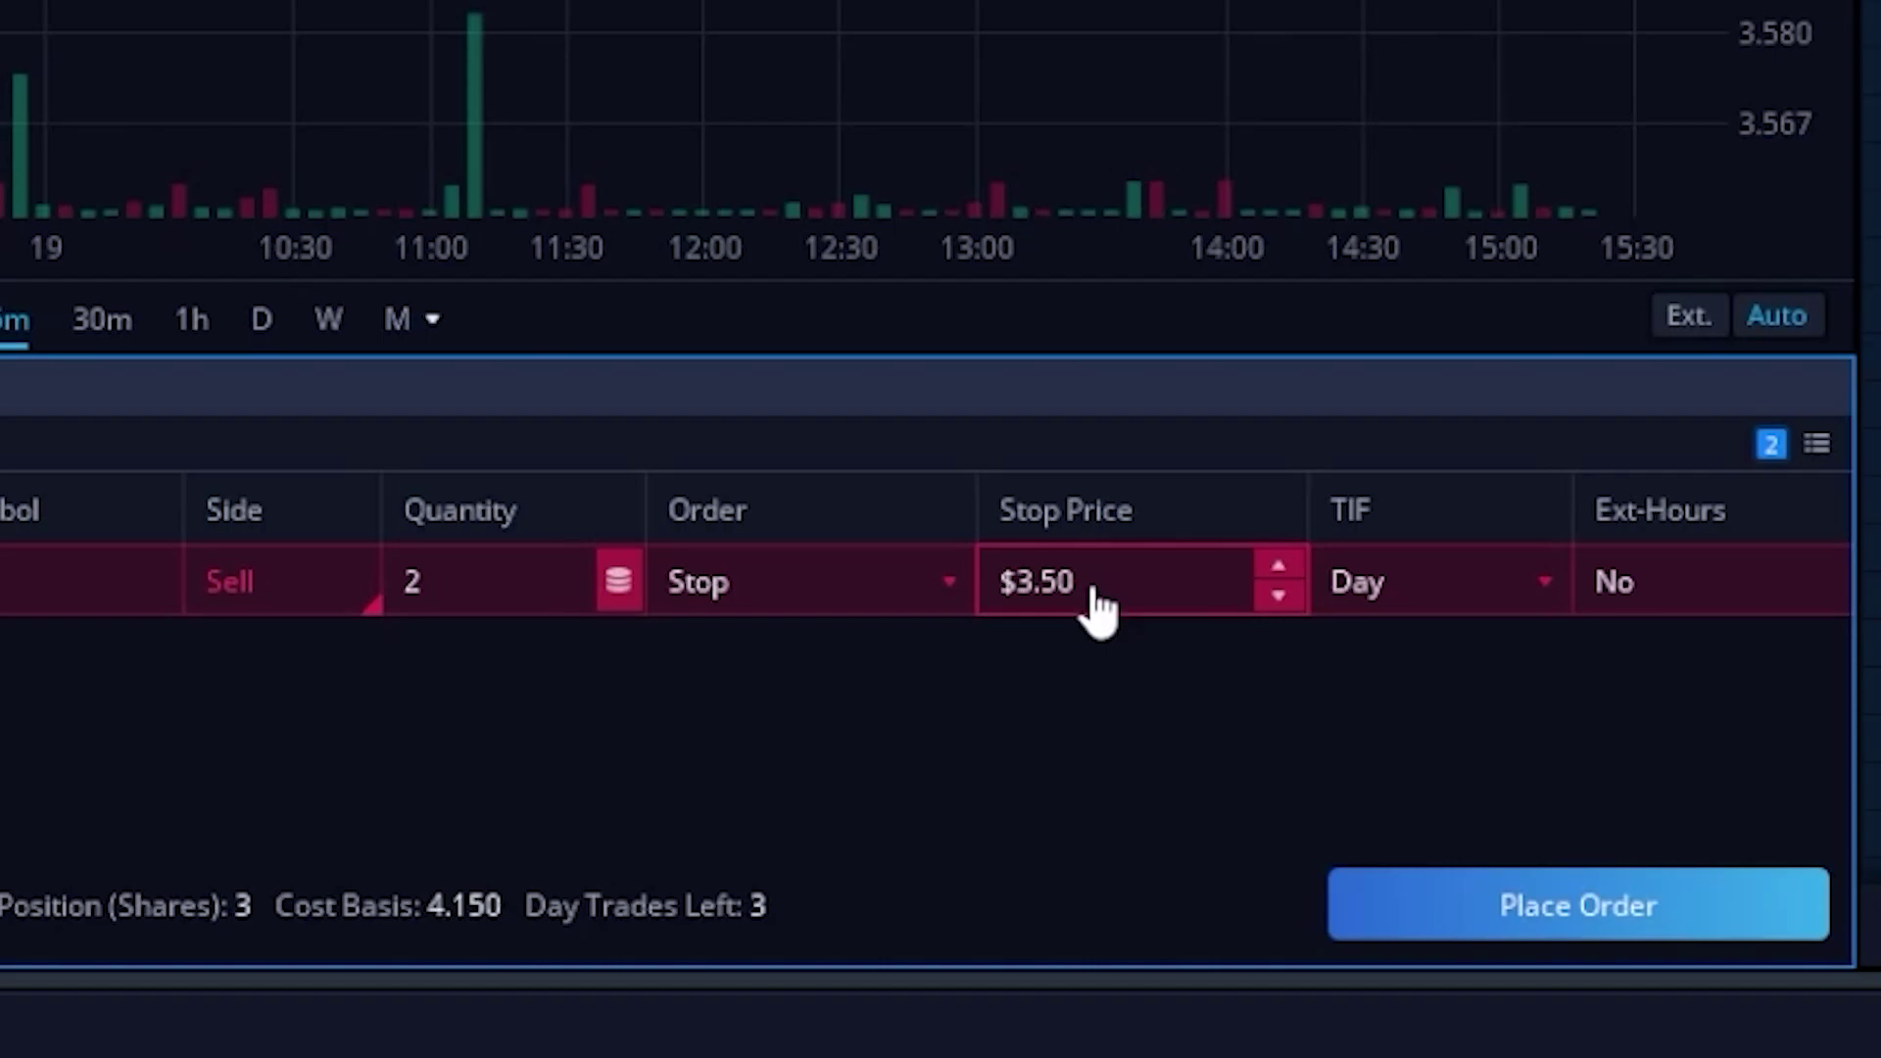
{"action": "left_click", "coordinate": [1449, 588]}
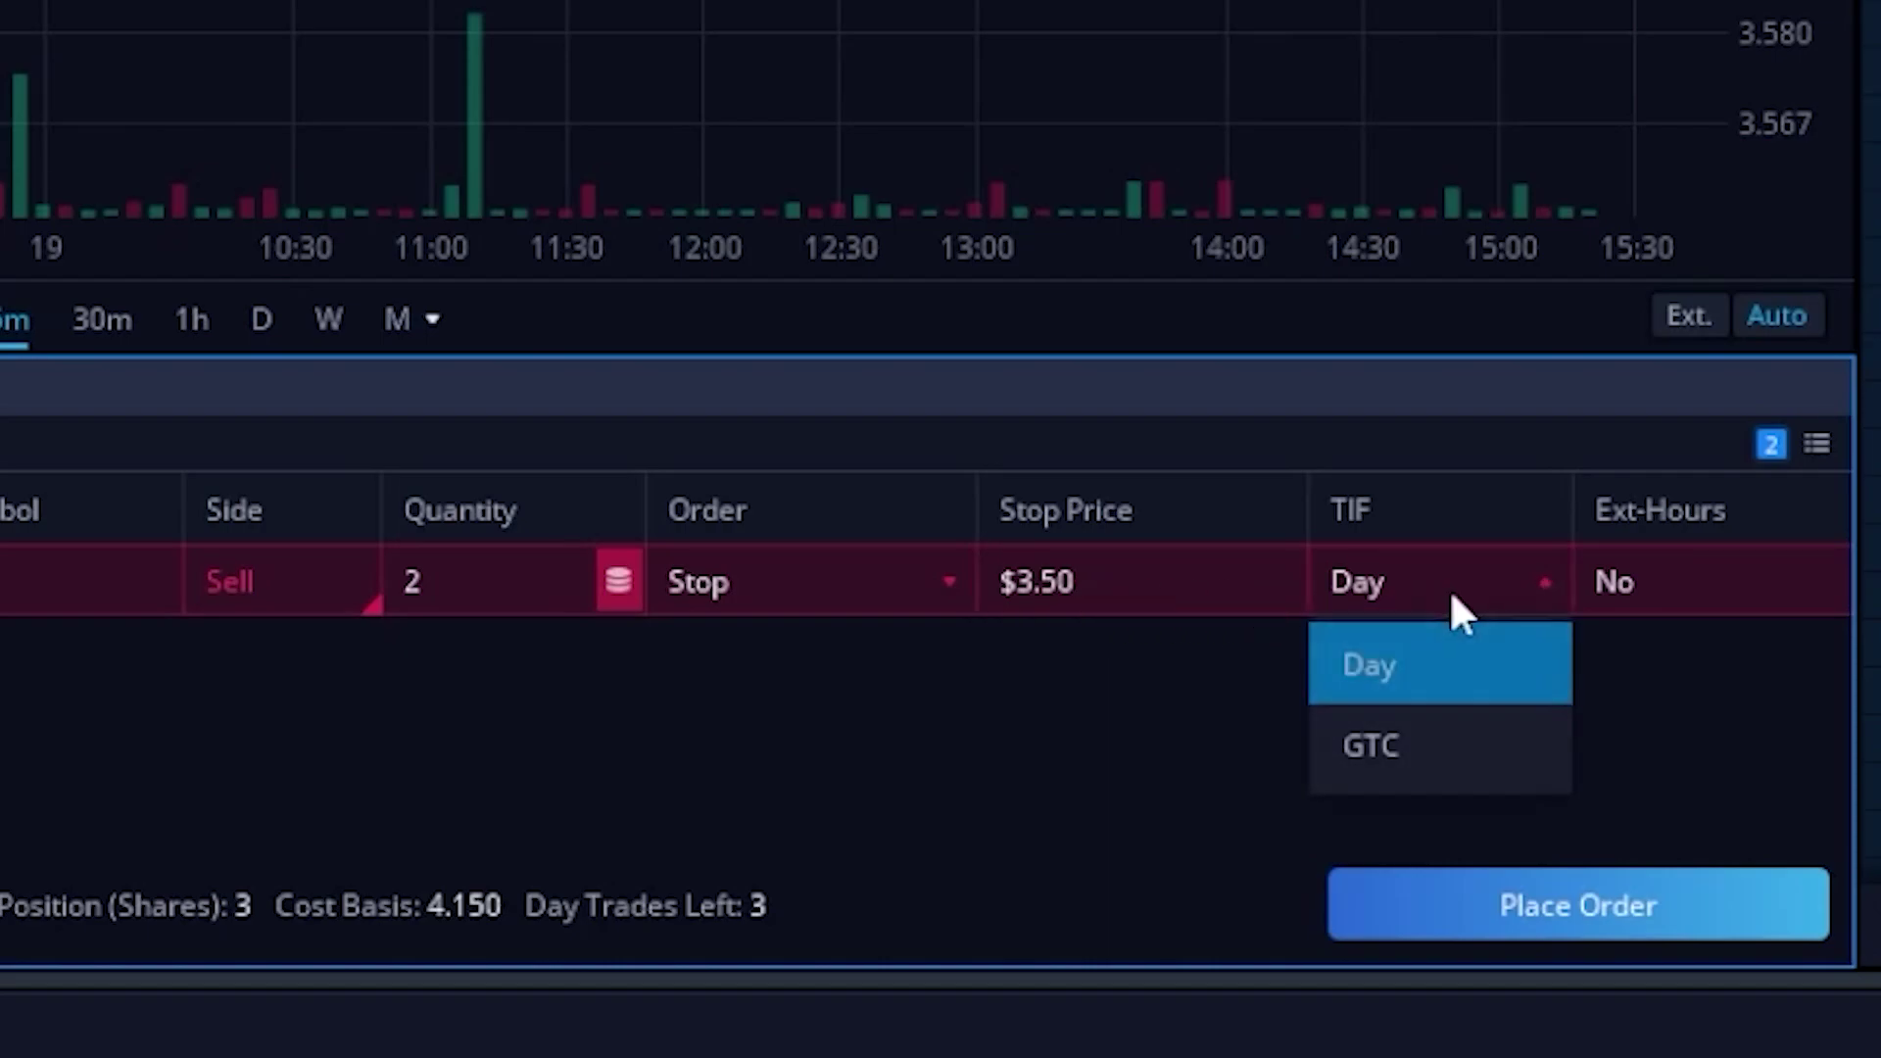
{"action": "left_click", "coordinate": [1400, 733]}
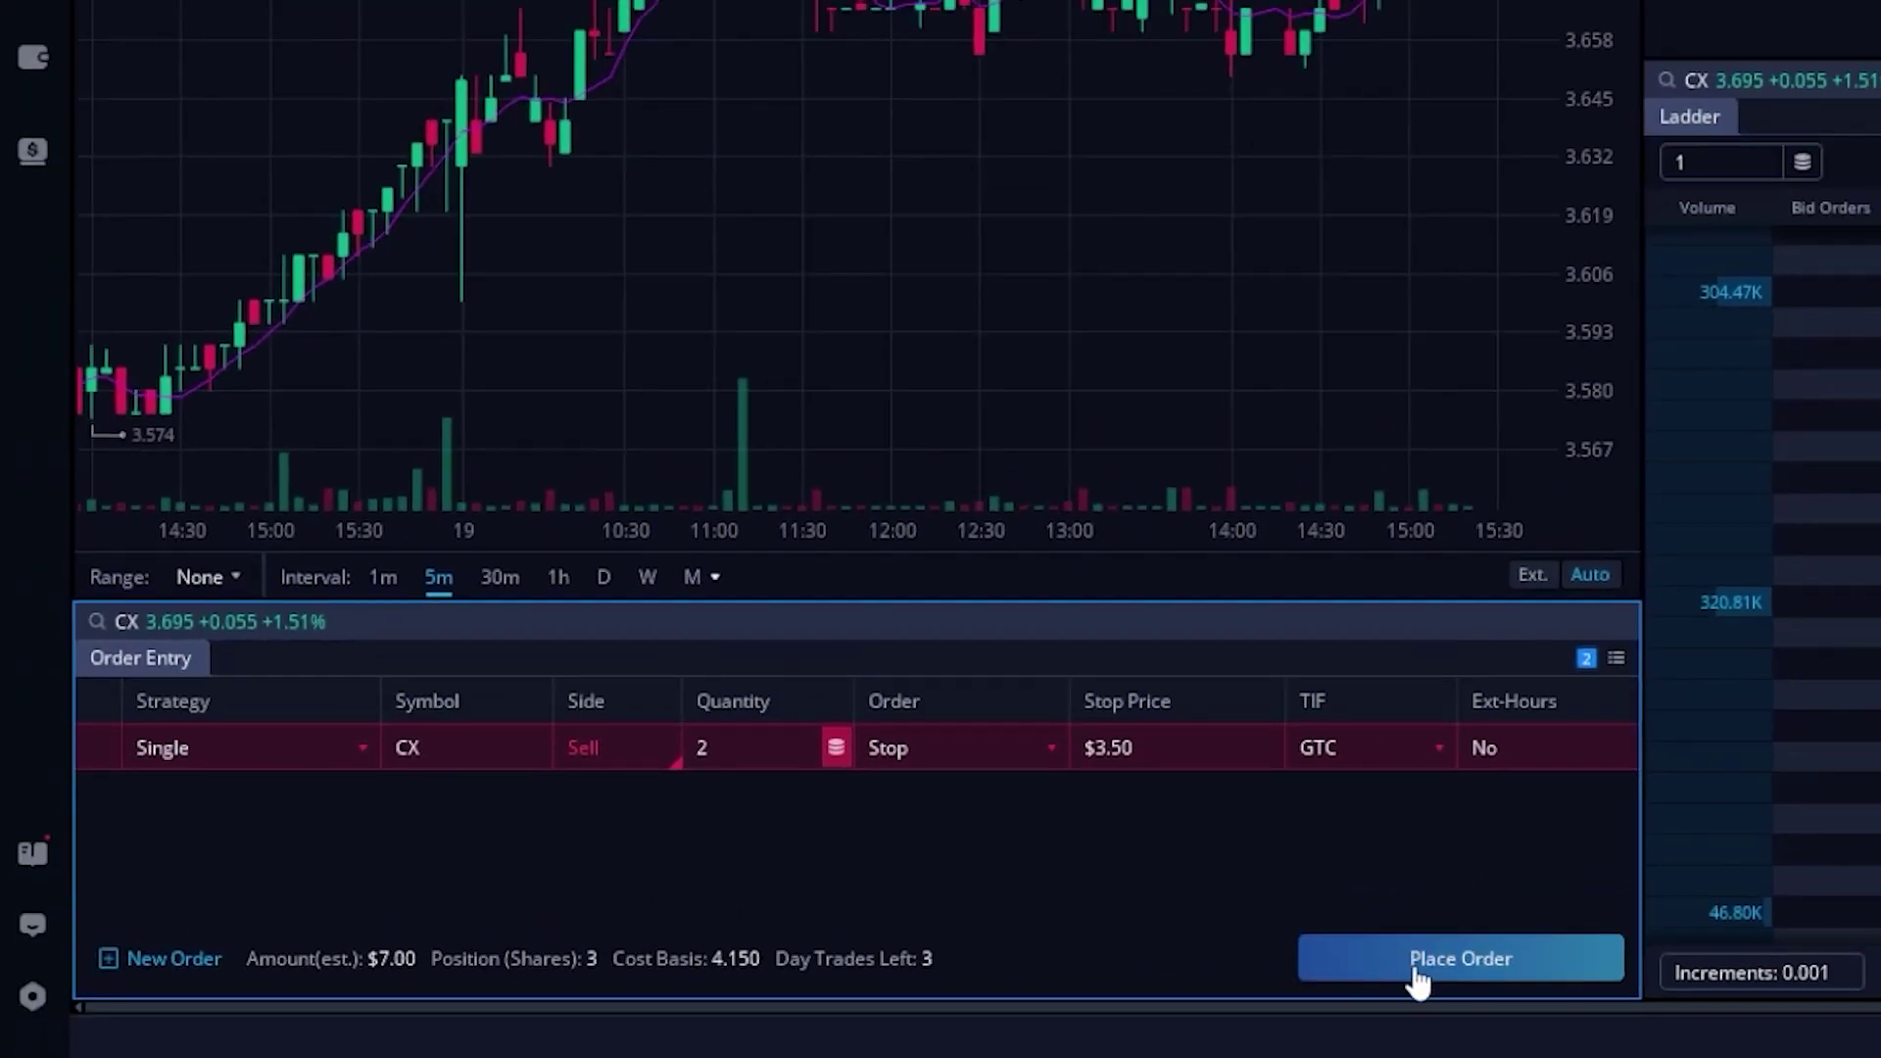
Place and confirm the CX stop order to sell 2 shares, and show the list of working orders
{"action": "left_click", "coordinate": [1495, 918]}
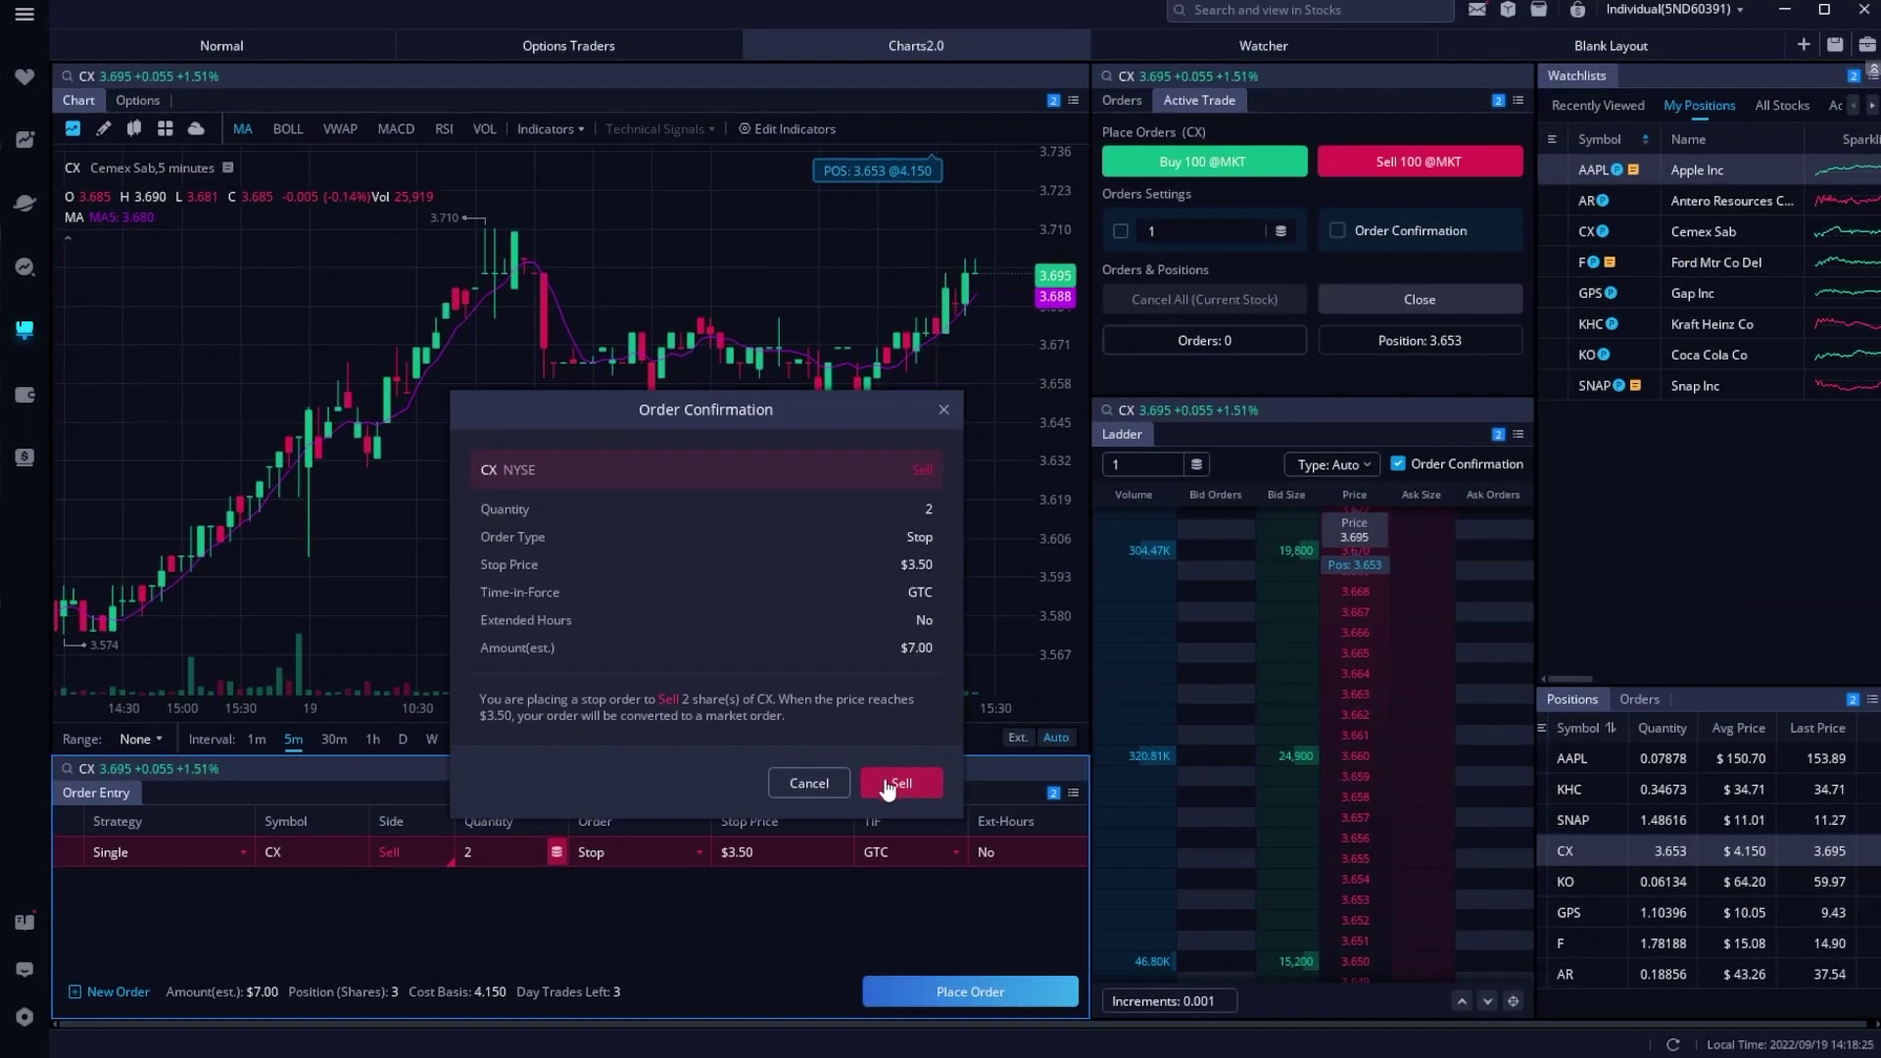
{"action": "left_click", "coordinate": [1340, 642]}
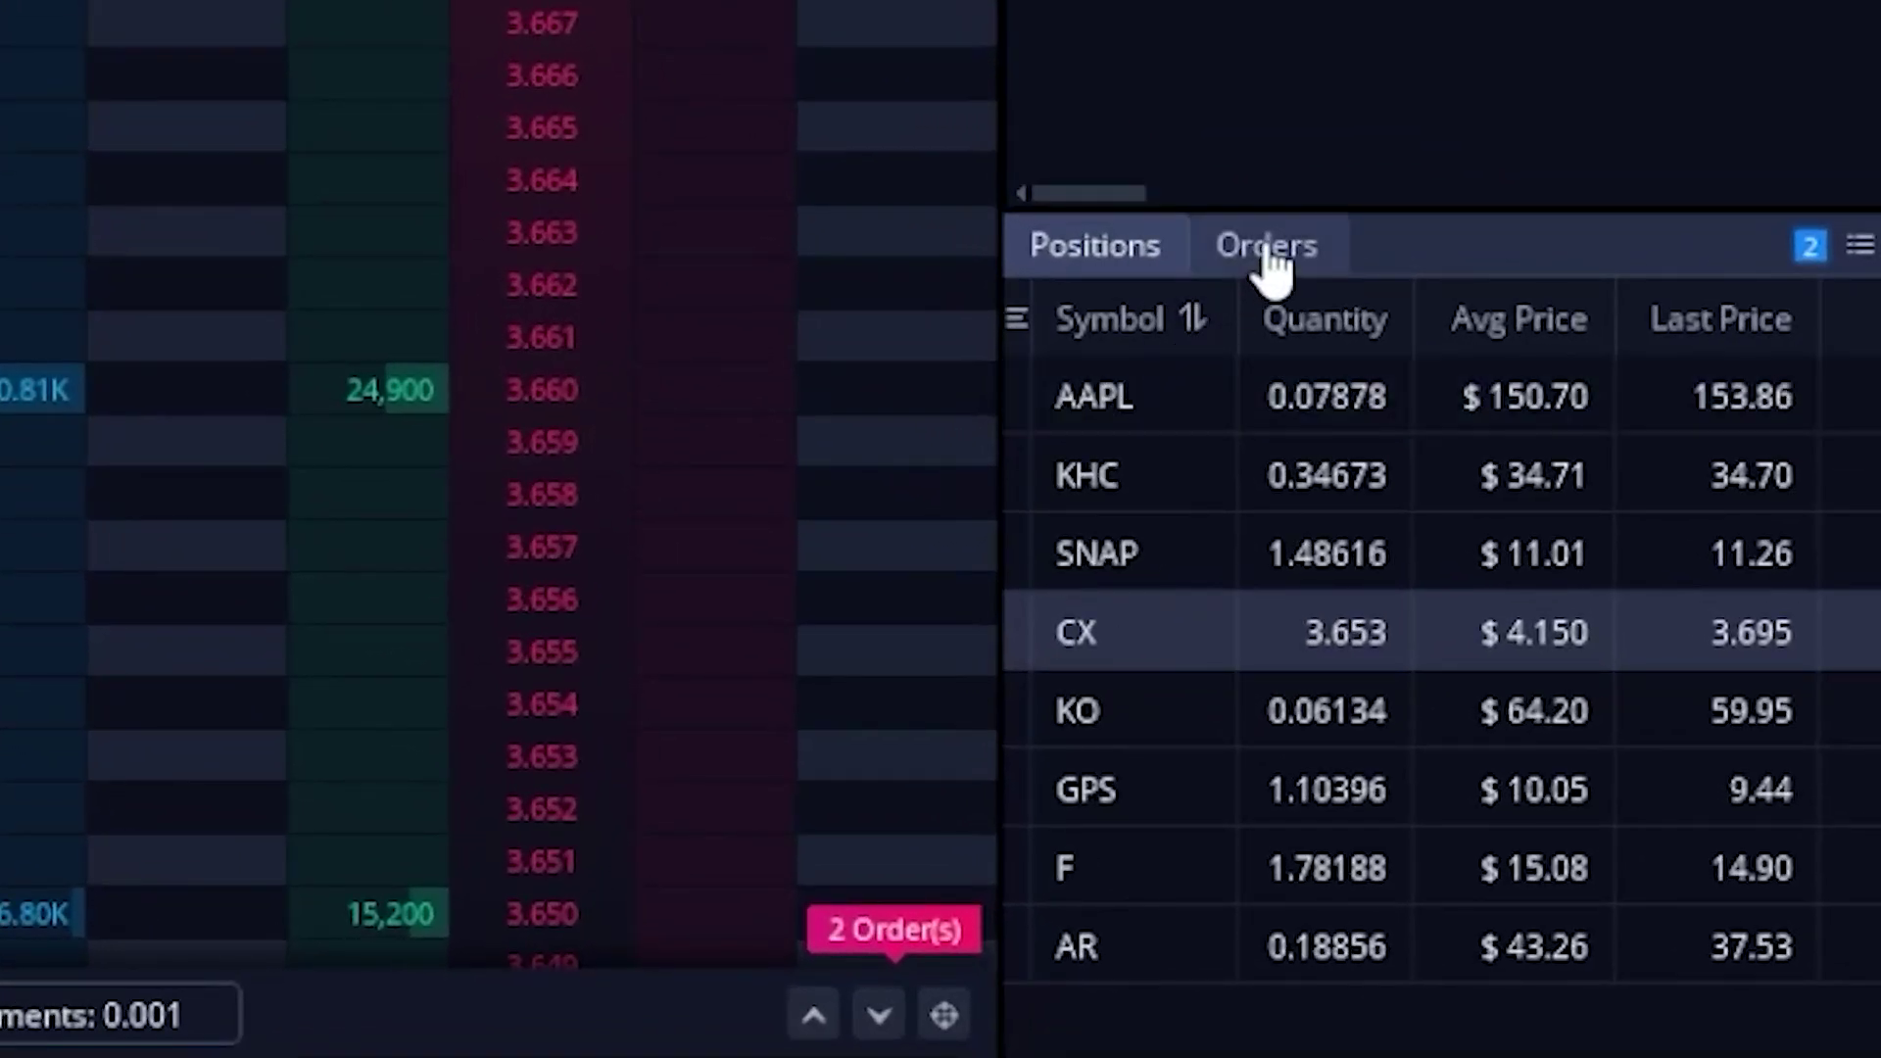
{"action": "left_click", "coordinate": [1269, 250]}
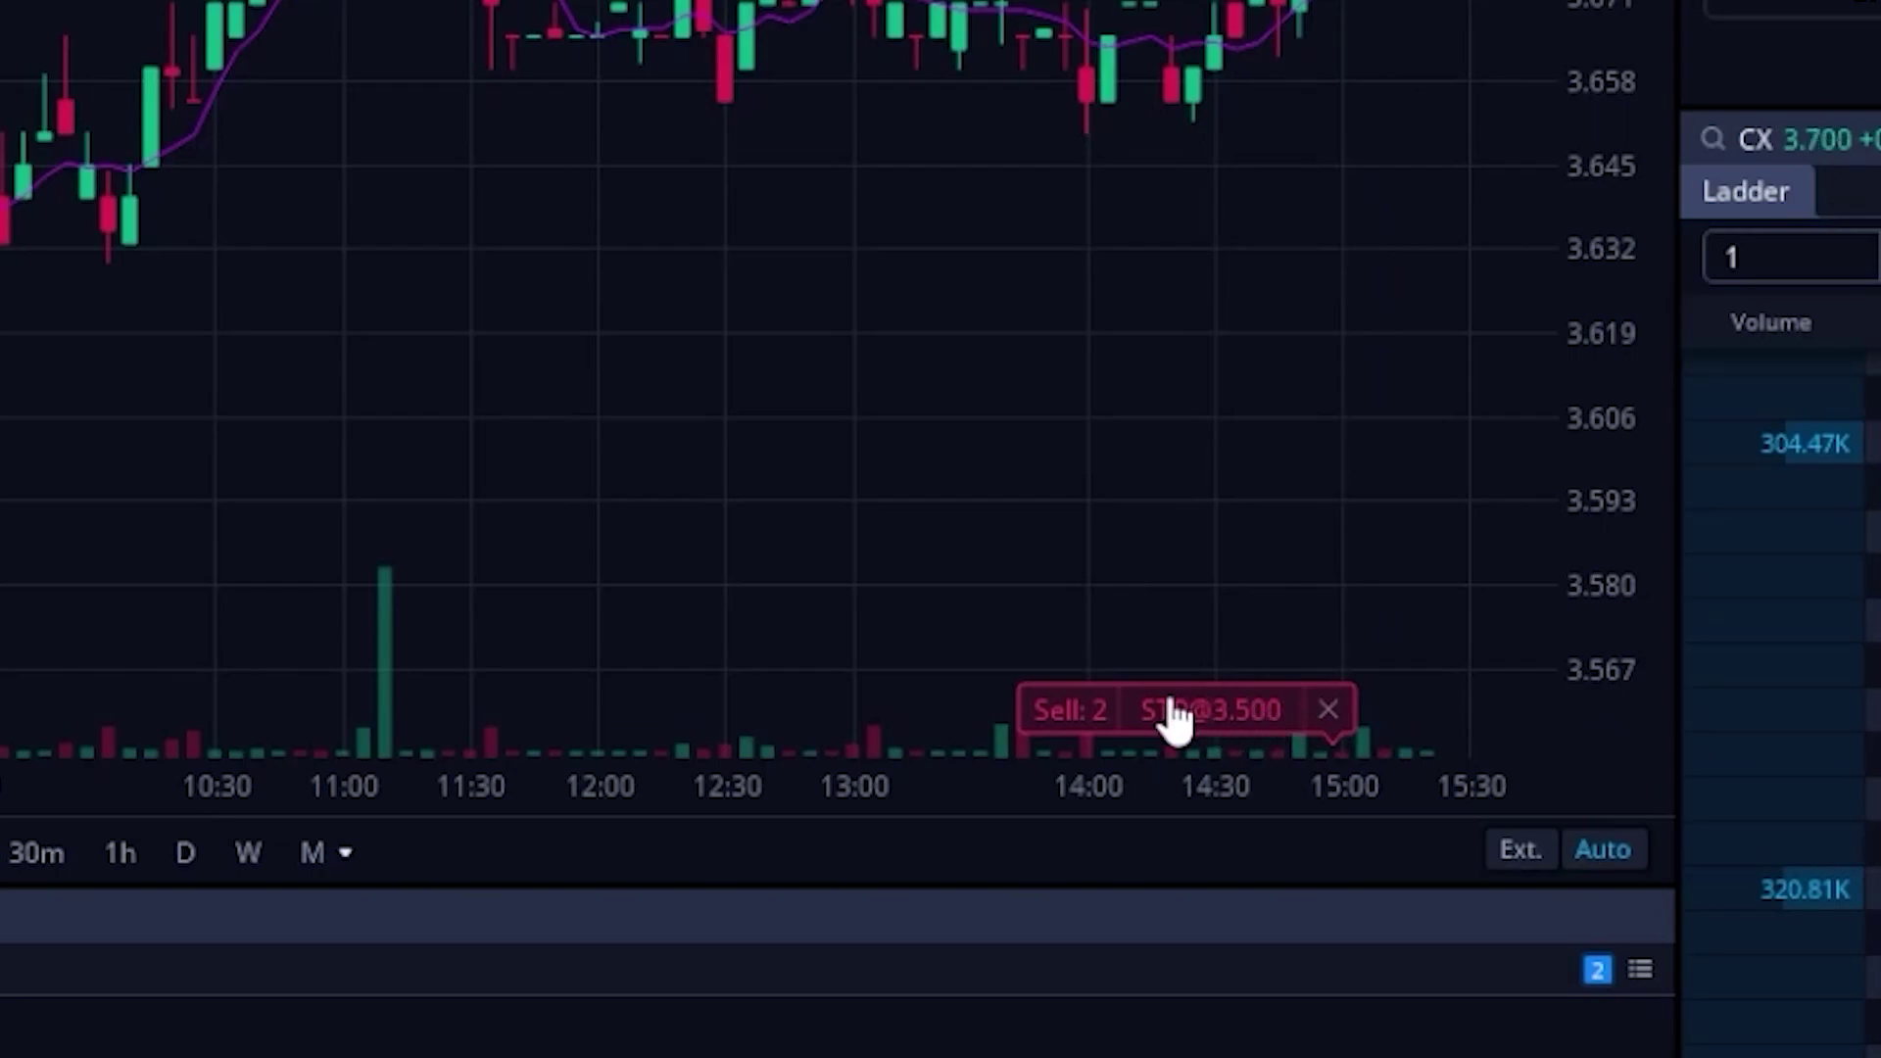
Move the CX sell stop order on the chart to a stop price of $3.58 and confirm the modified order
{"action": "scroll", "coordinate": [1254, 727], "scroll_direction": "down", "scroll_amount": 3}
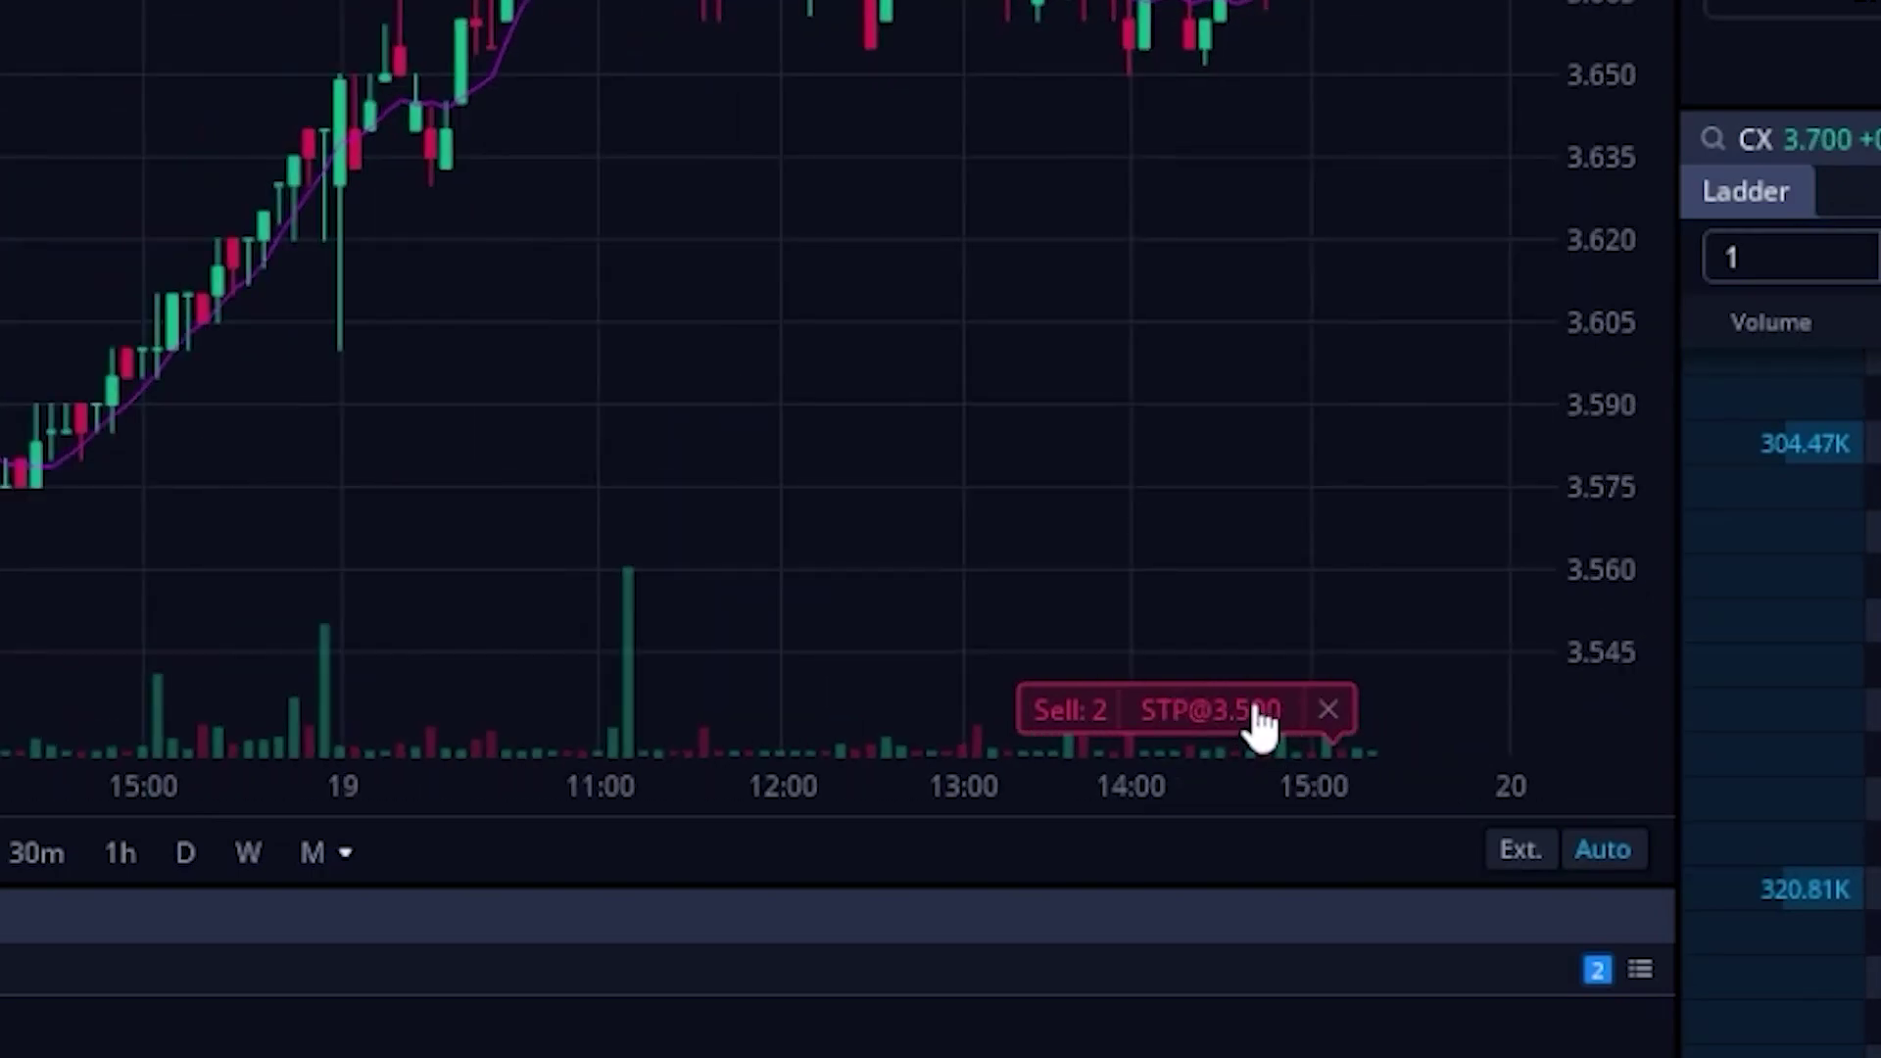
{"action": "scroll", "coordinate": [1264, 725], "scroll_direction": "down", "scroll_amount": 5}
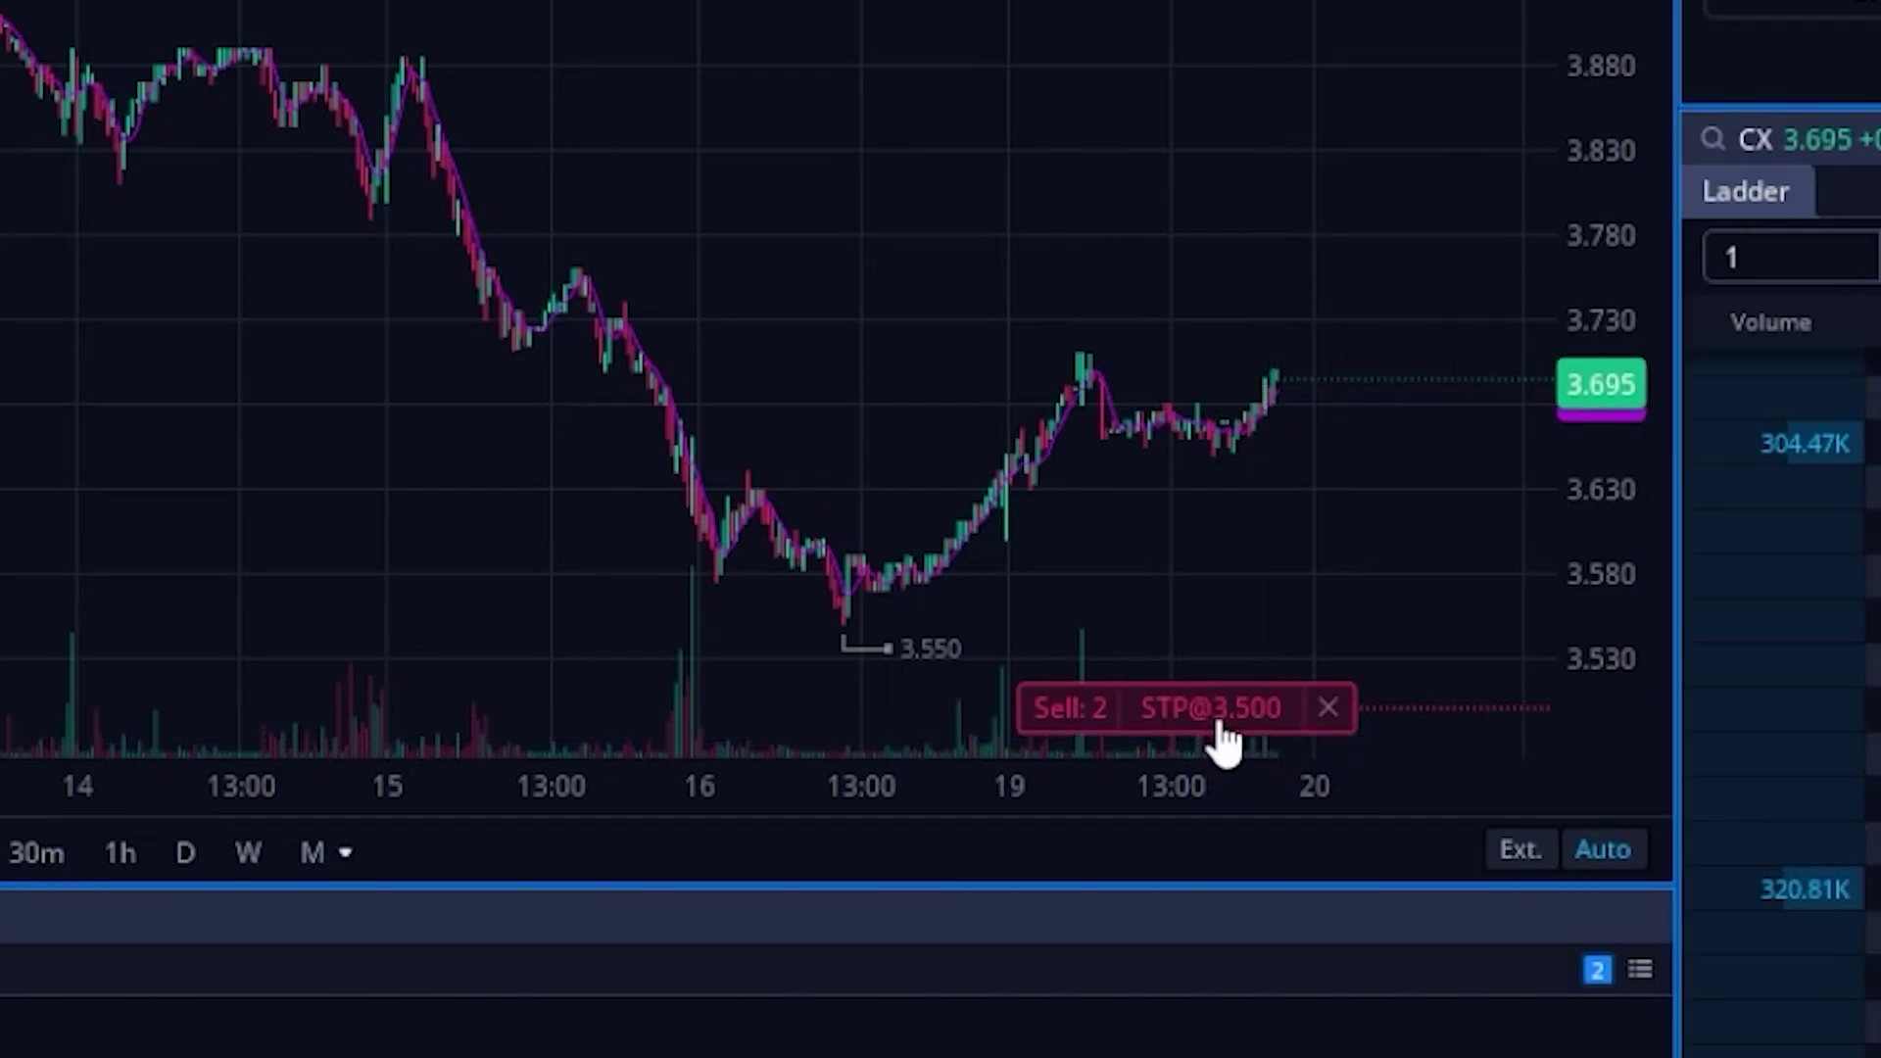
{"action": "left_click_drag", "start_coordinate": [1222, 725], "coordinate": [1212, 632]}
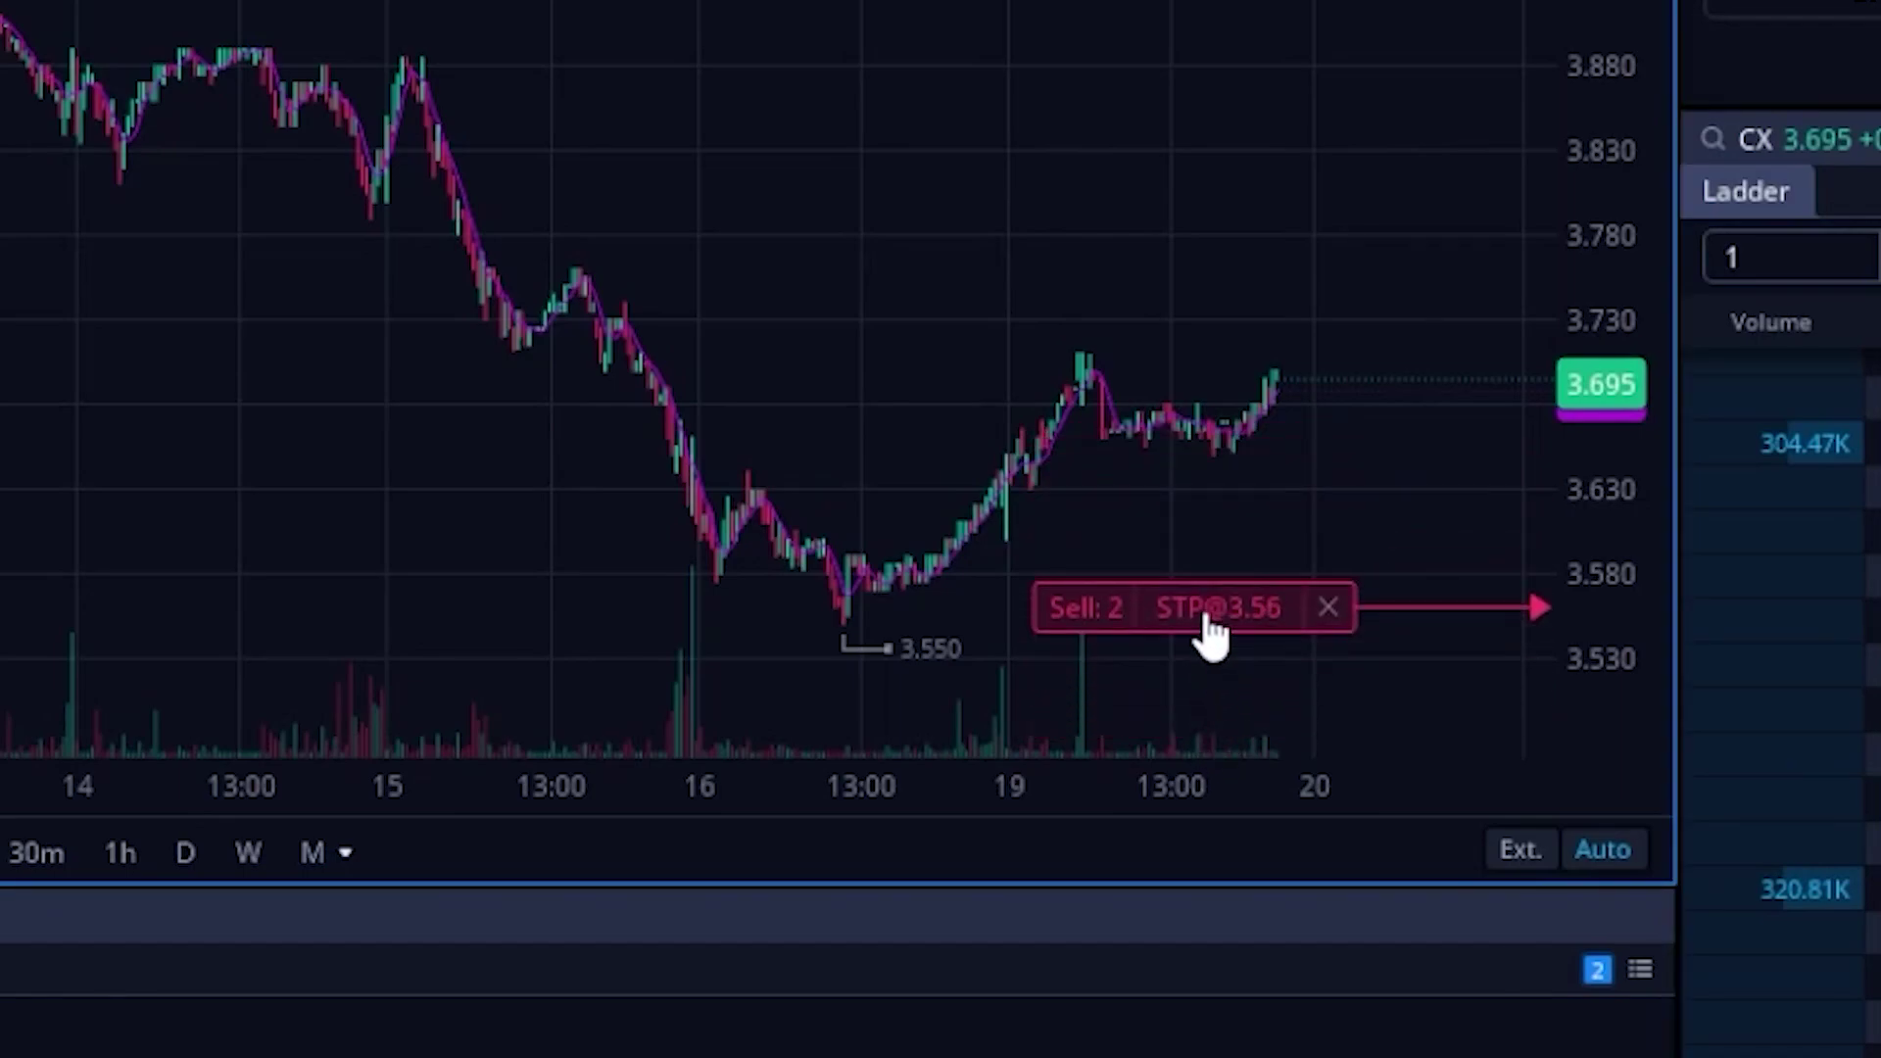
{"action": "left_click_drag", "start_coordinate": [1212, 637], "coordinate": [1212, 612]}
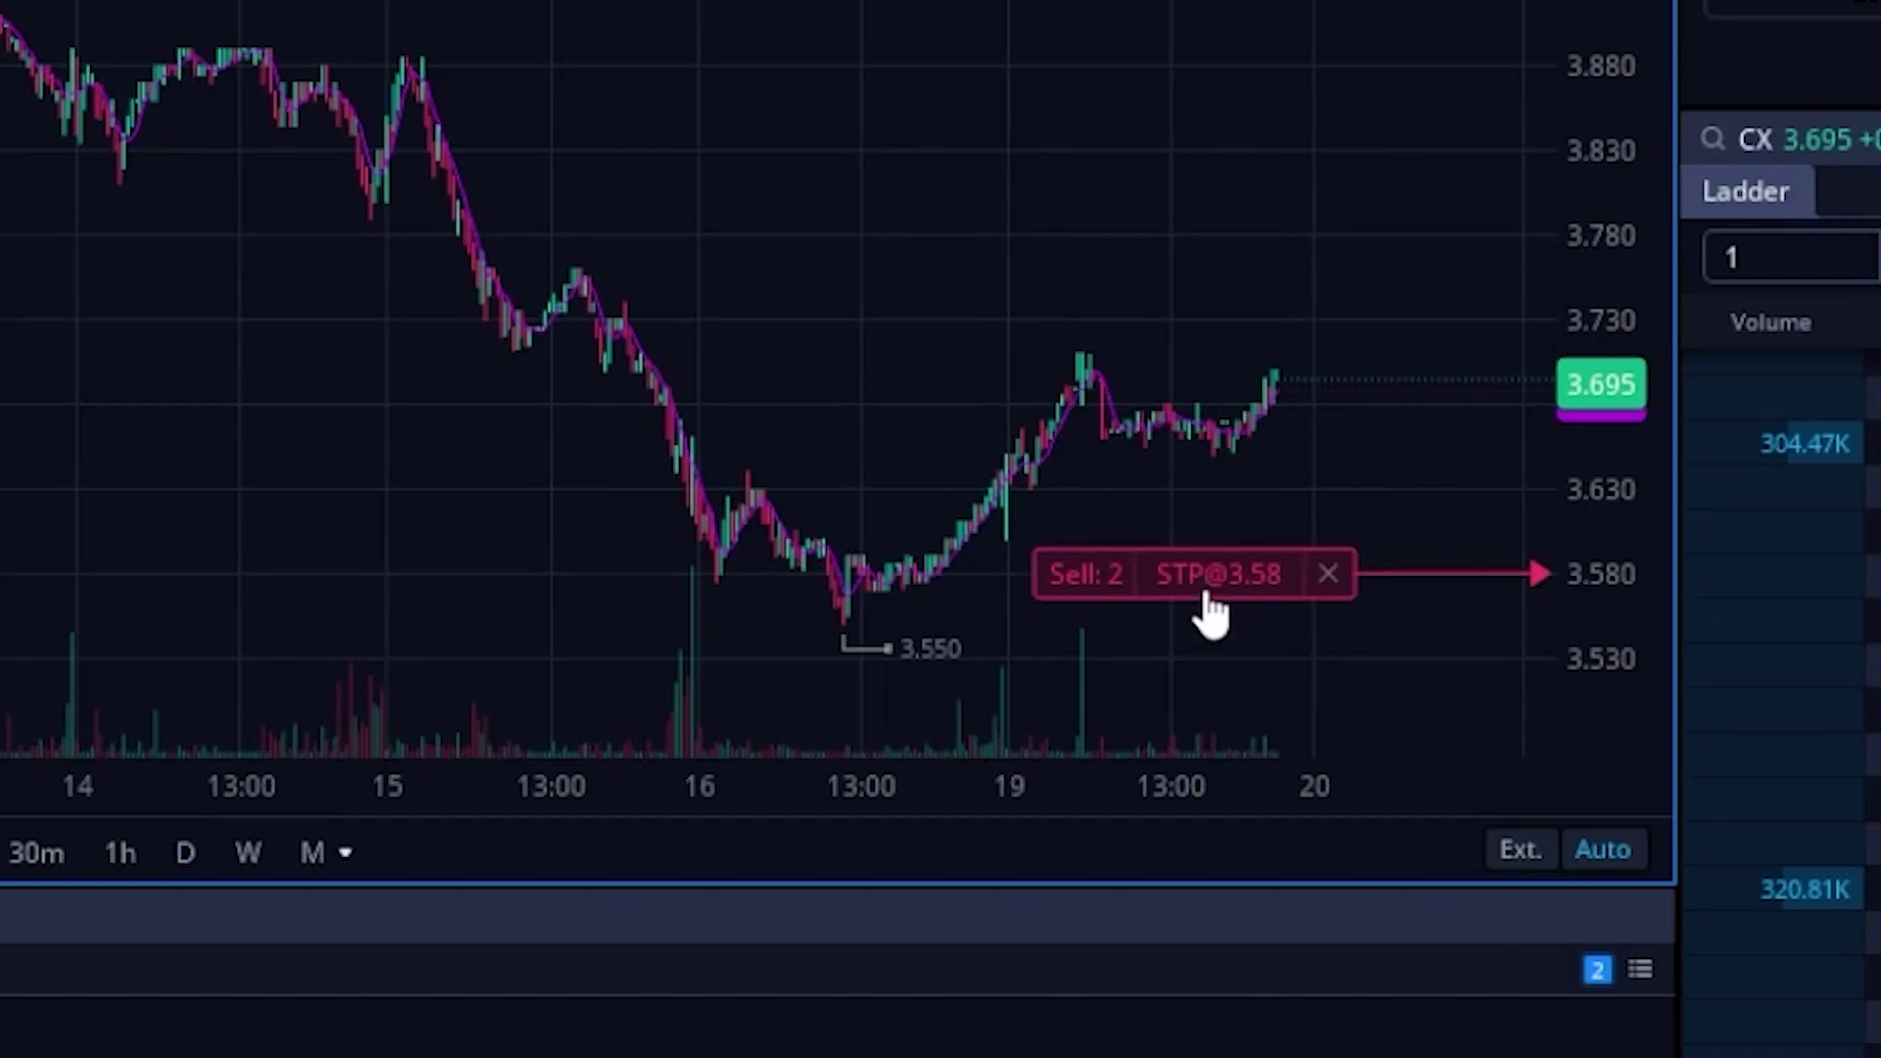
{"action": "left_click_drag", "start_coordinate": [1211, 613], "coordinate": [1212, 614]}
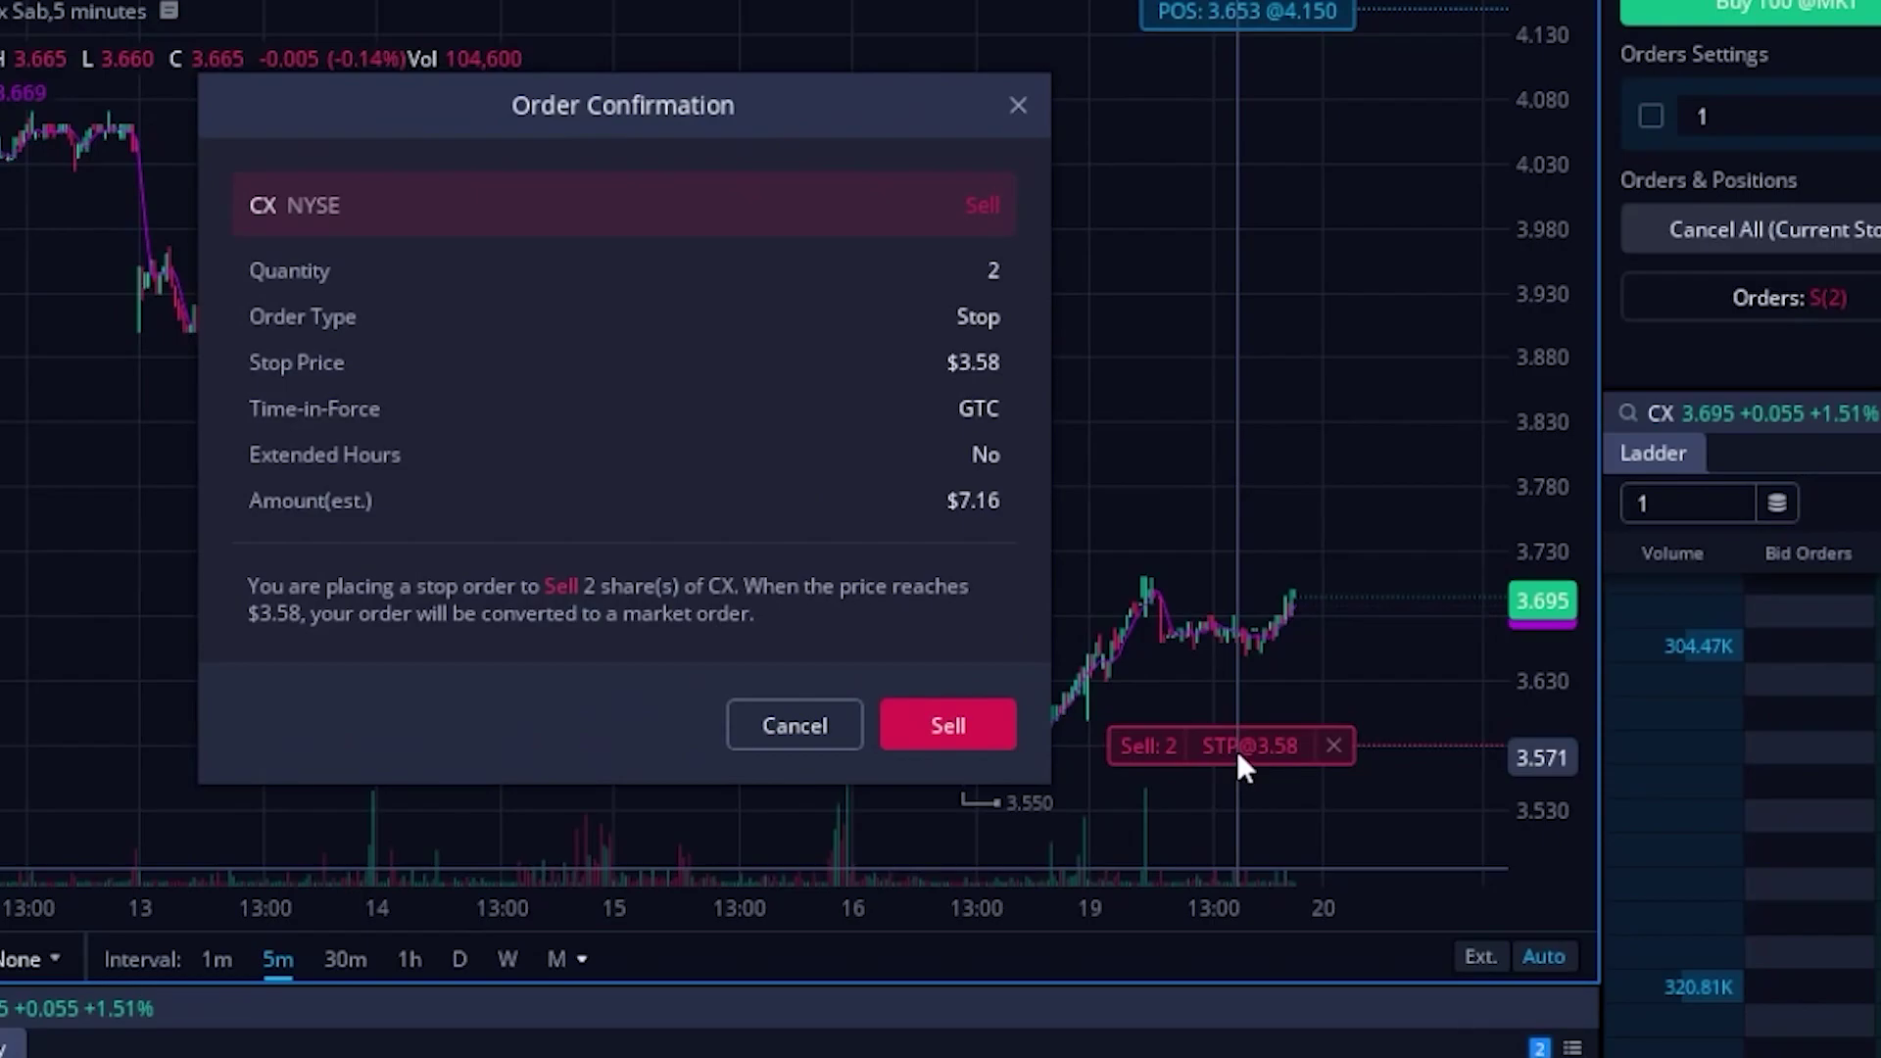
{"action": "left_click", "coordinate": [972, 723]}
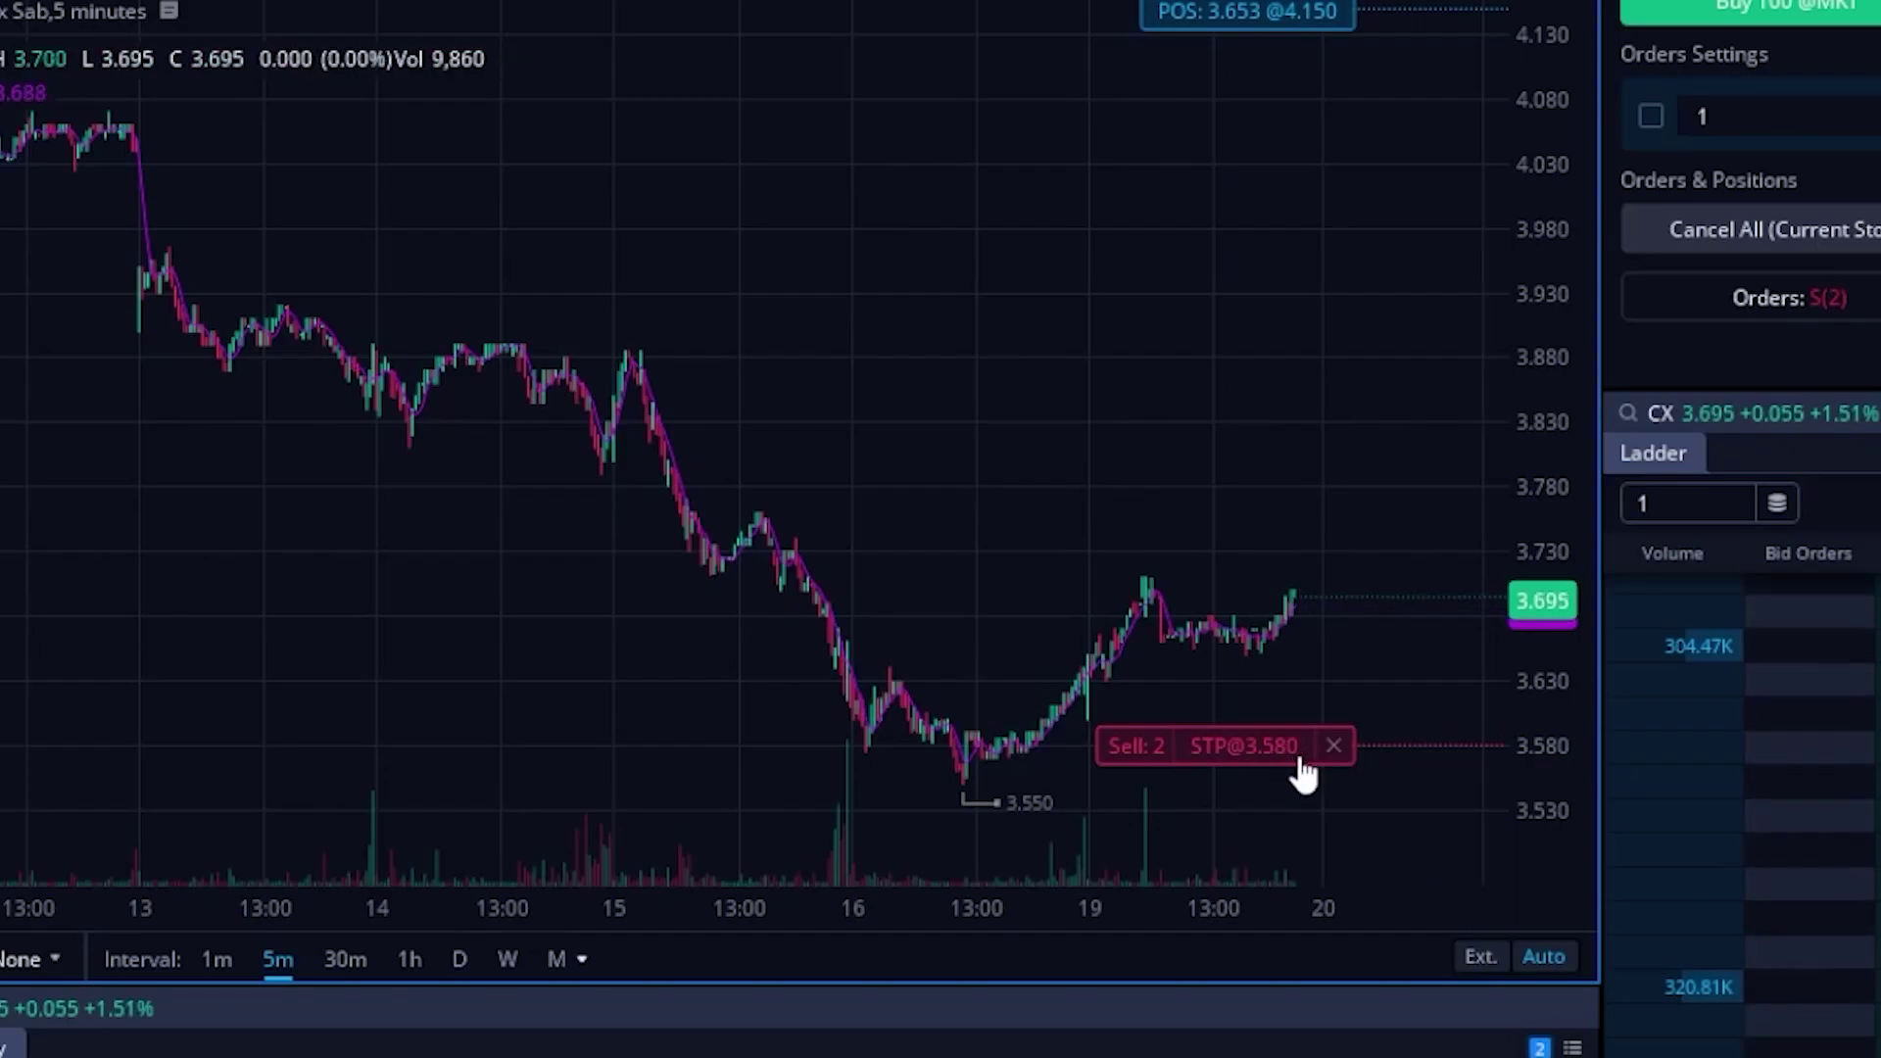
Cancel the CX sell stop order from the chart and confirm the cancellation
{"action": "left_click", "coordinate": [1335, 749]}
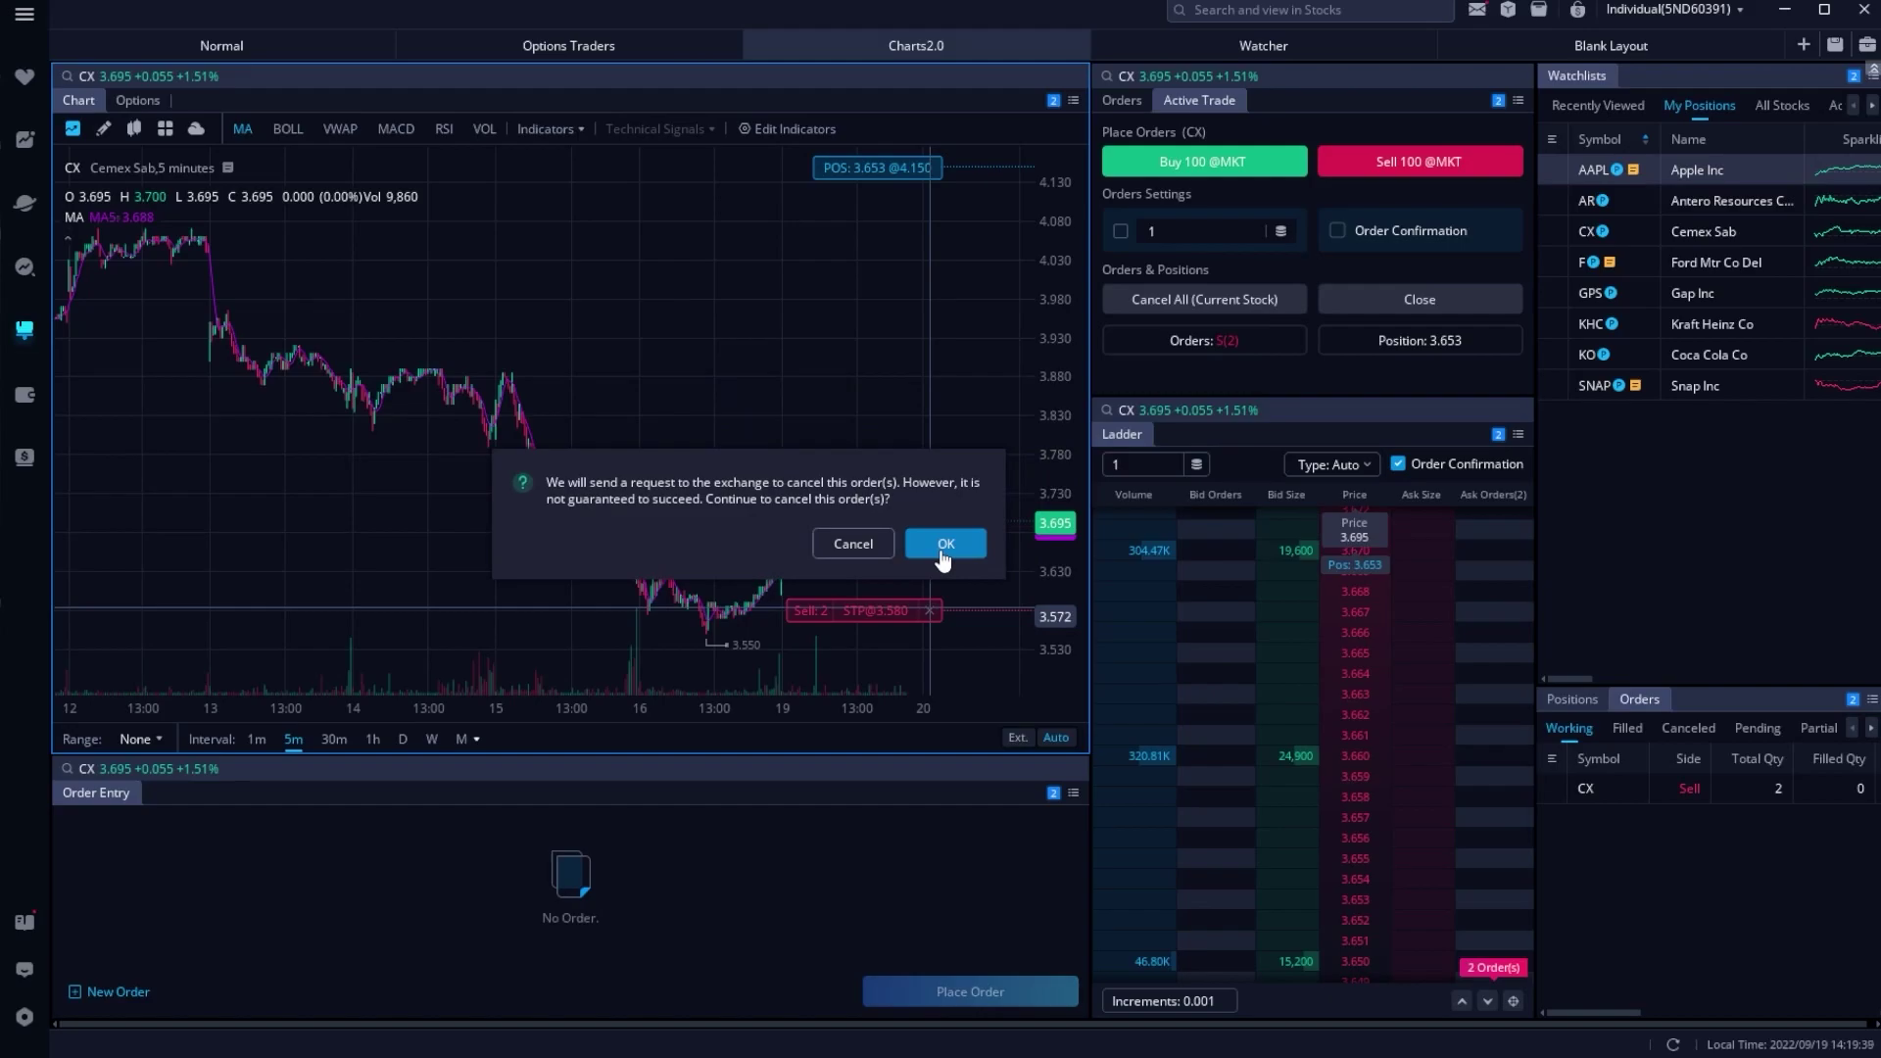
{"action": "left_click", "coordinate": [944, 544]}
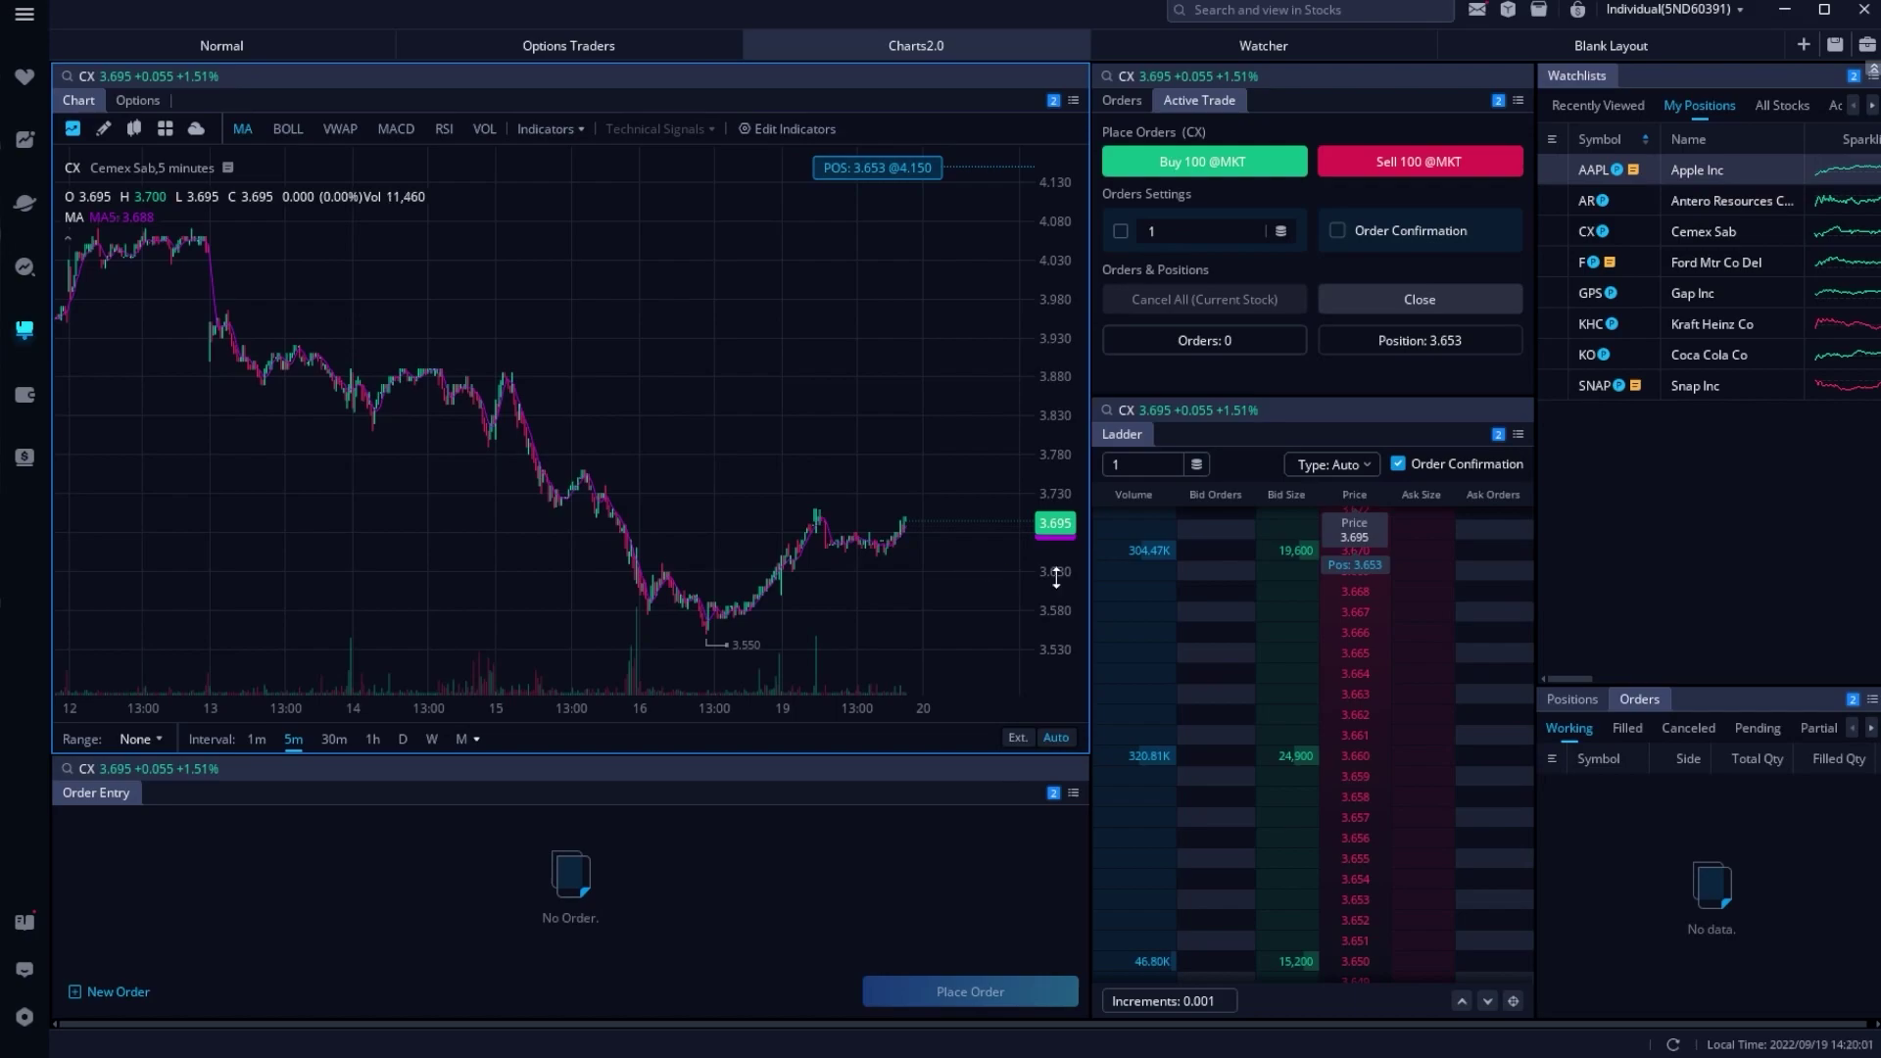
Show the list of open positions and bring up the Close Position choices for the SNAP position
{"action": "left_click", "coordinate": [1571, 702]}
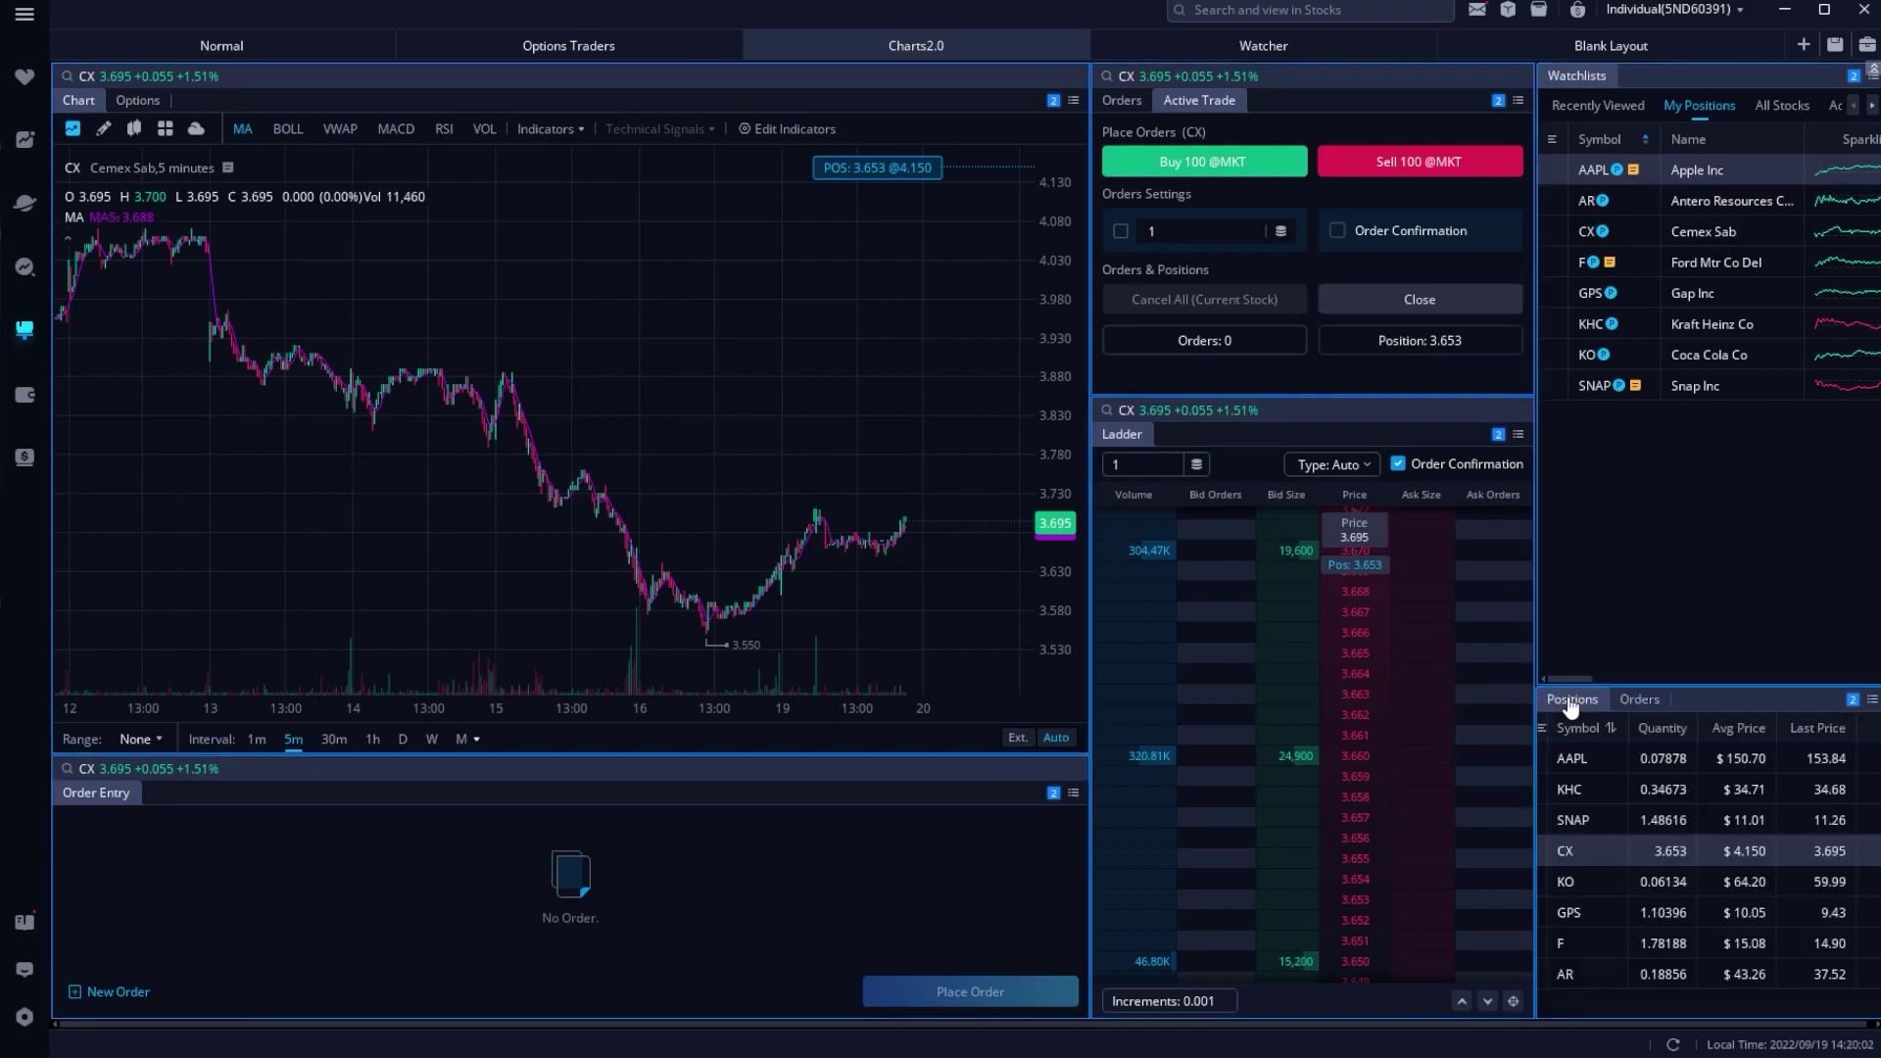
{"action": "right_click", "coordinate": [1575, 825]}
{"action": "mouse_move", "coordinate": [1619, 844]}
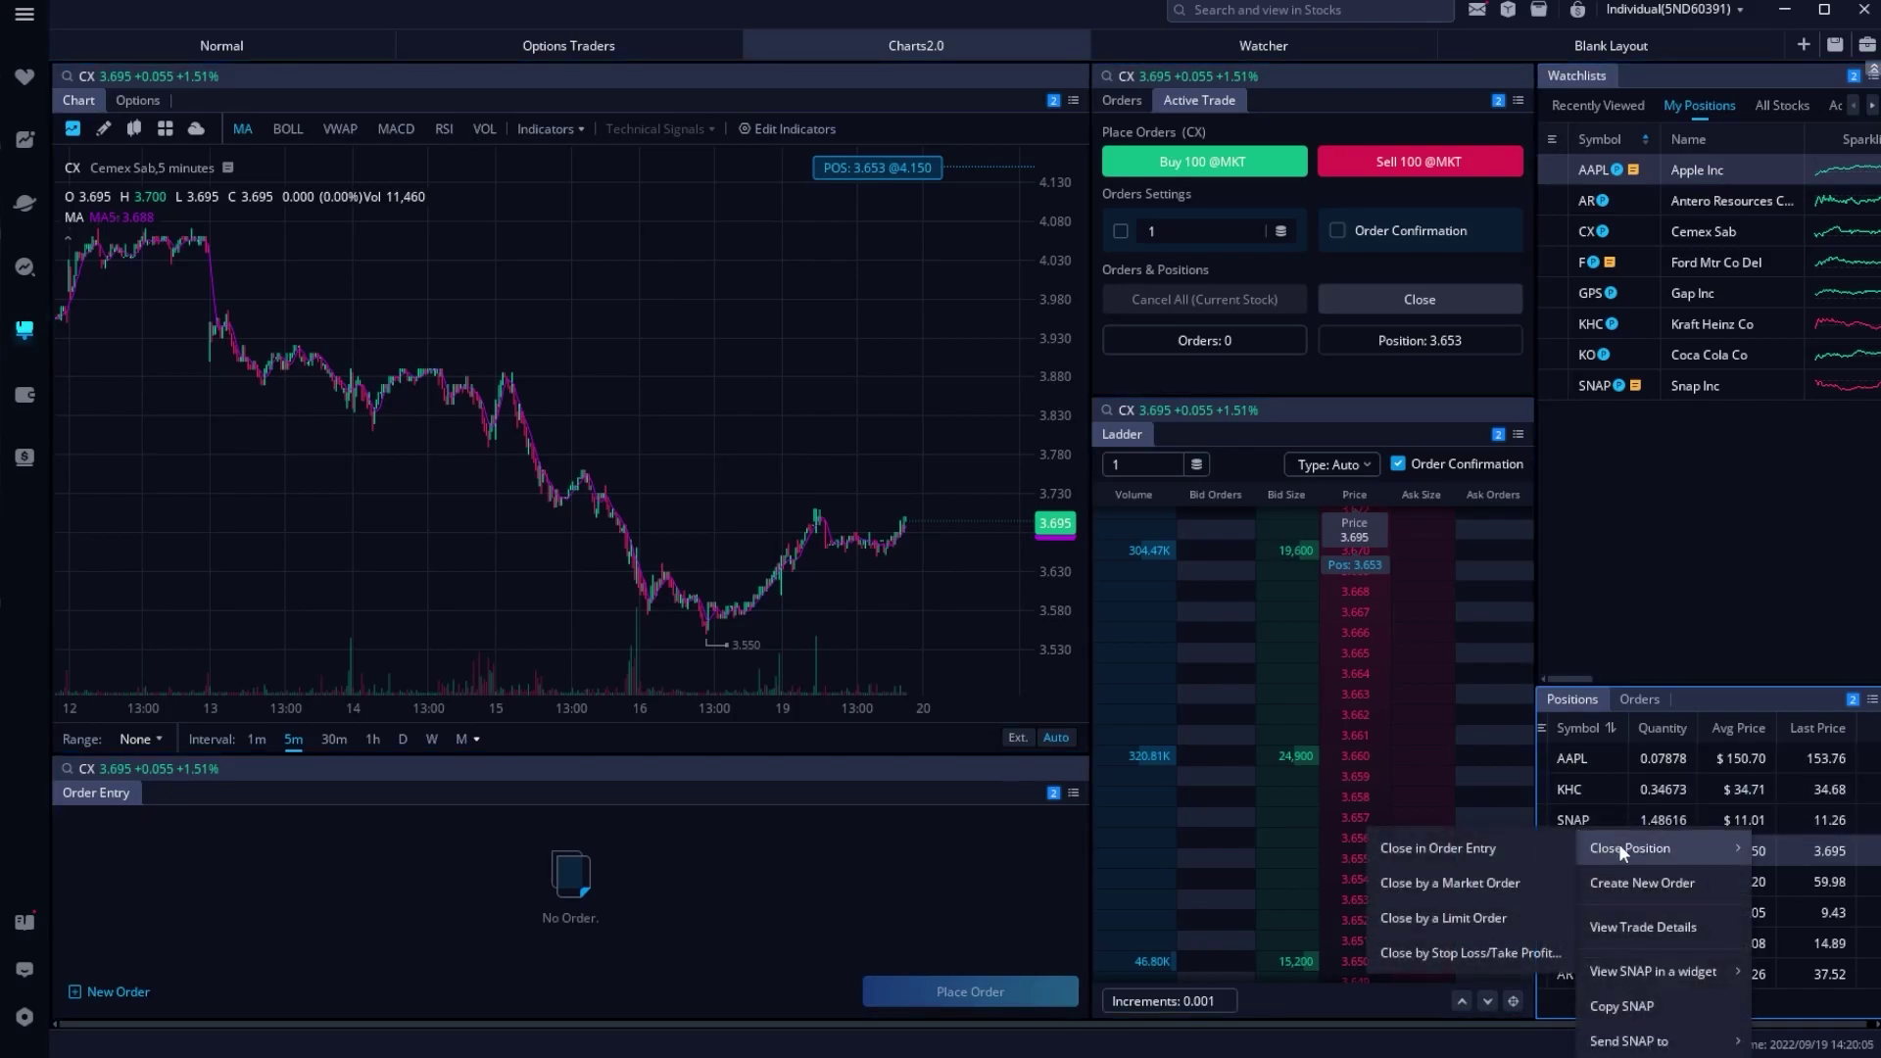
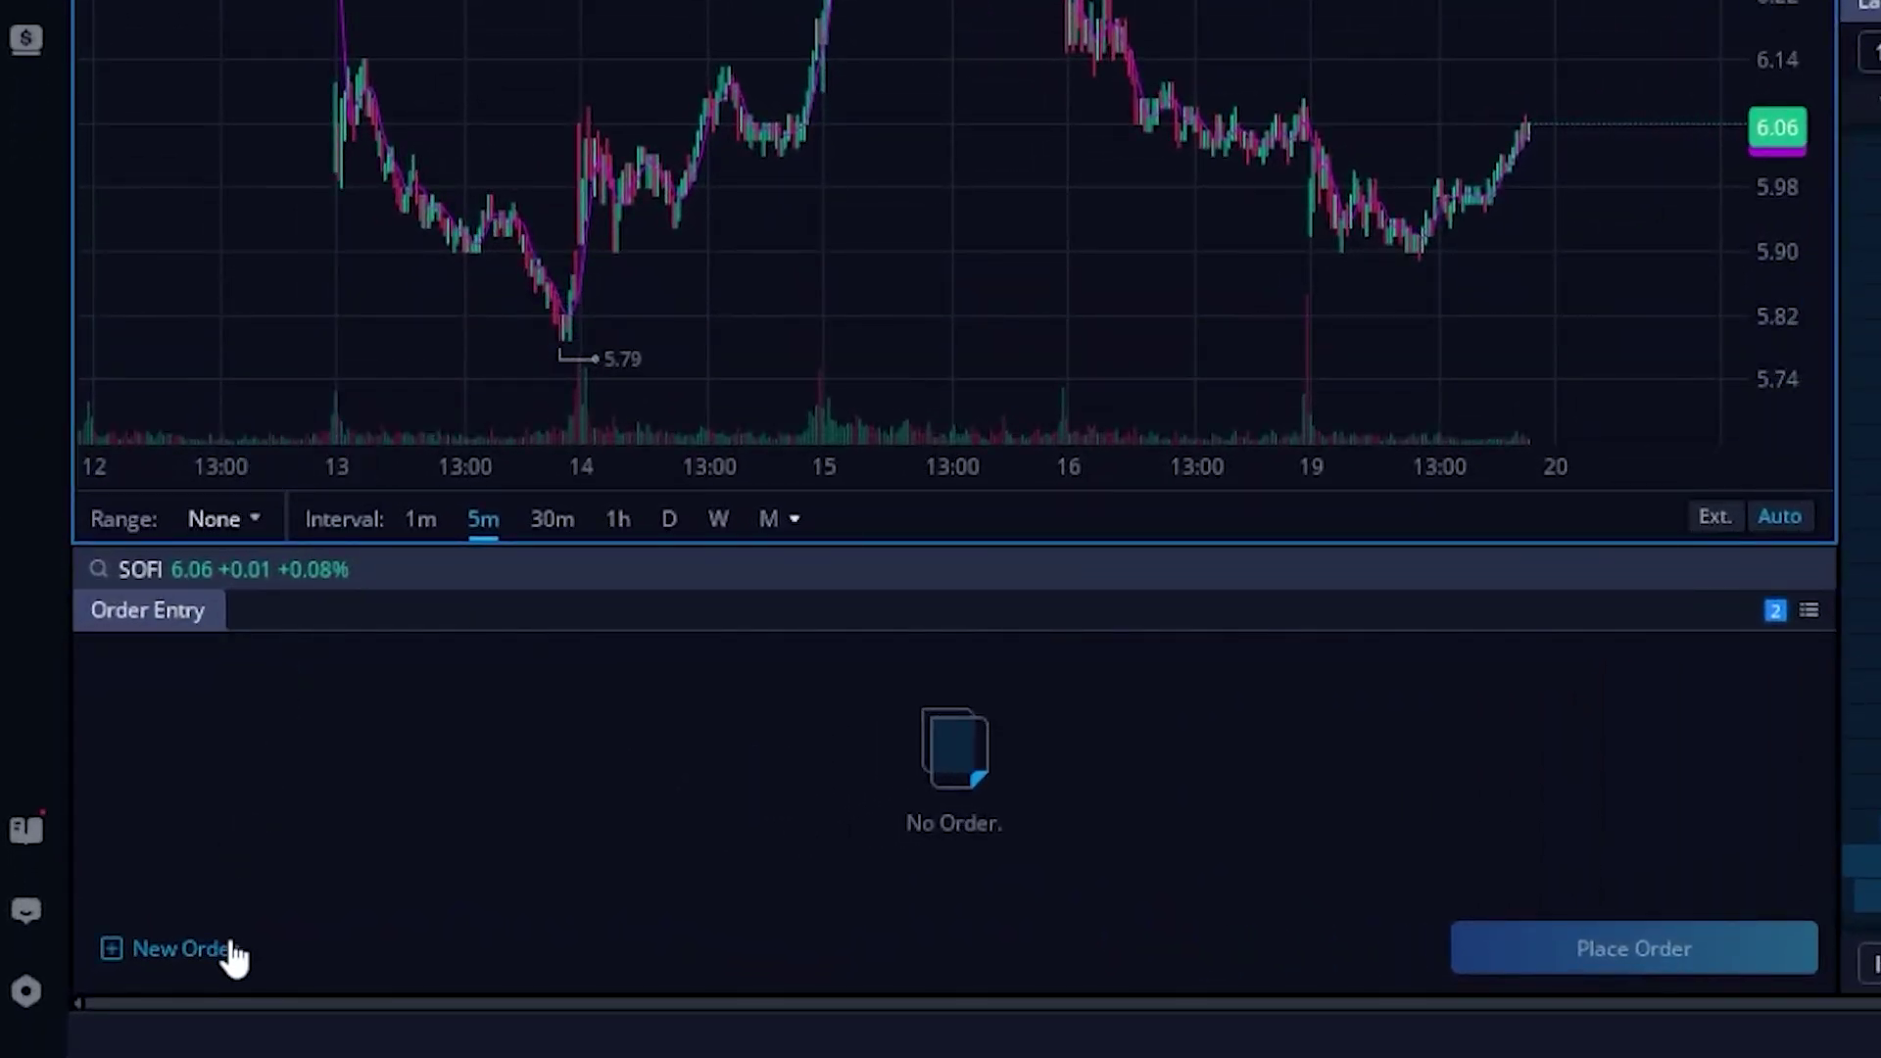
Create a SOFI limit buy order for 1 share with a limit price of $5.80 and GTC time-in-force
{"action": "left_click", "coordinate": [375, 851]}
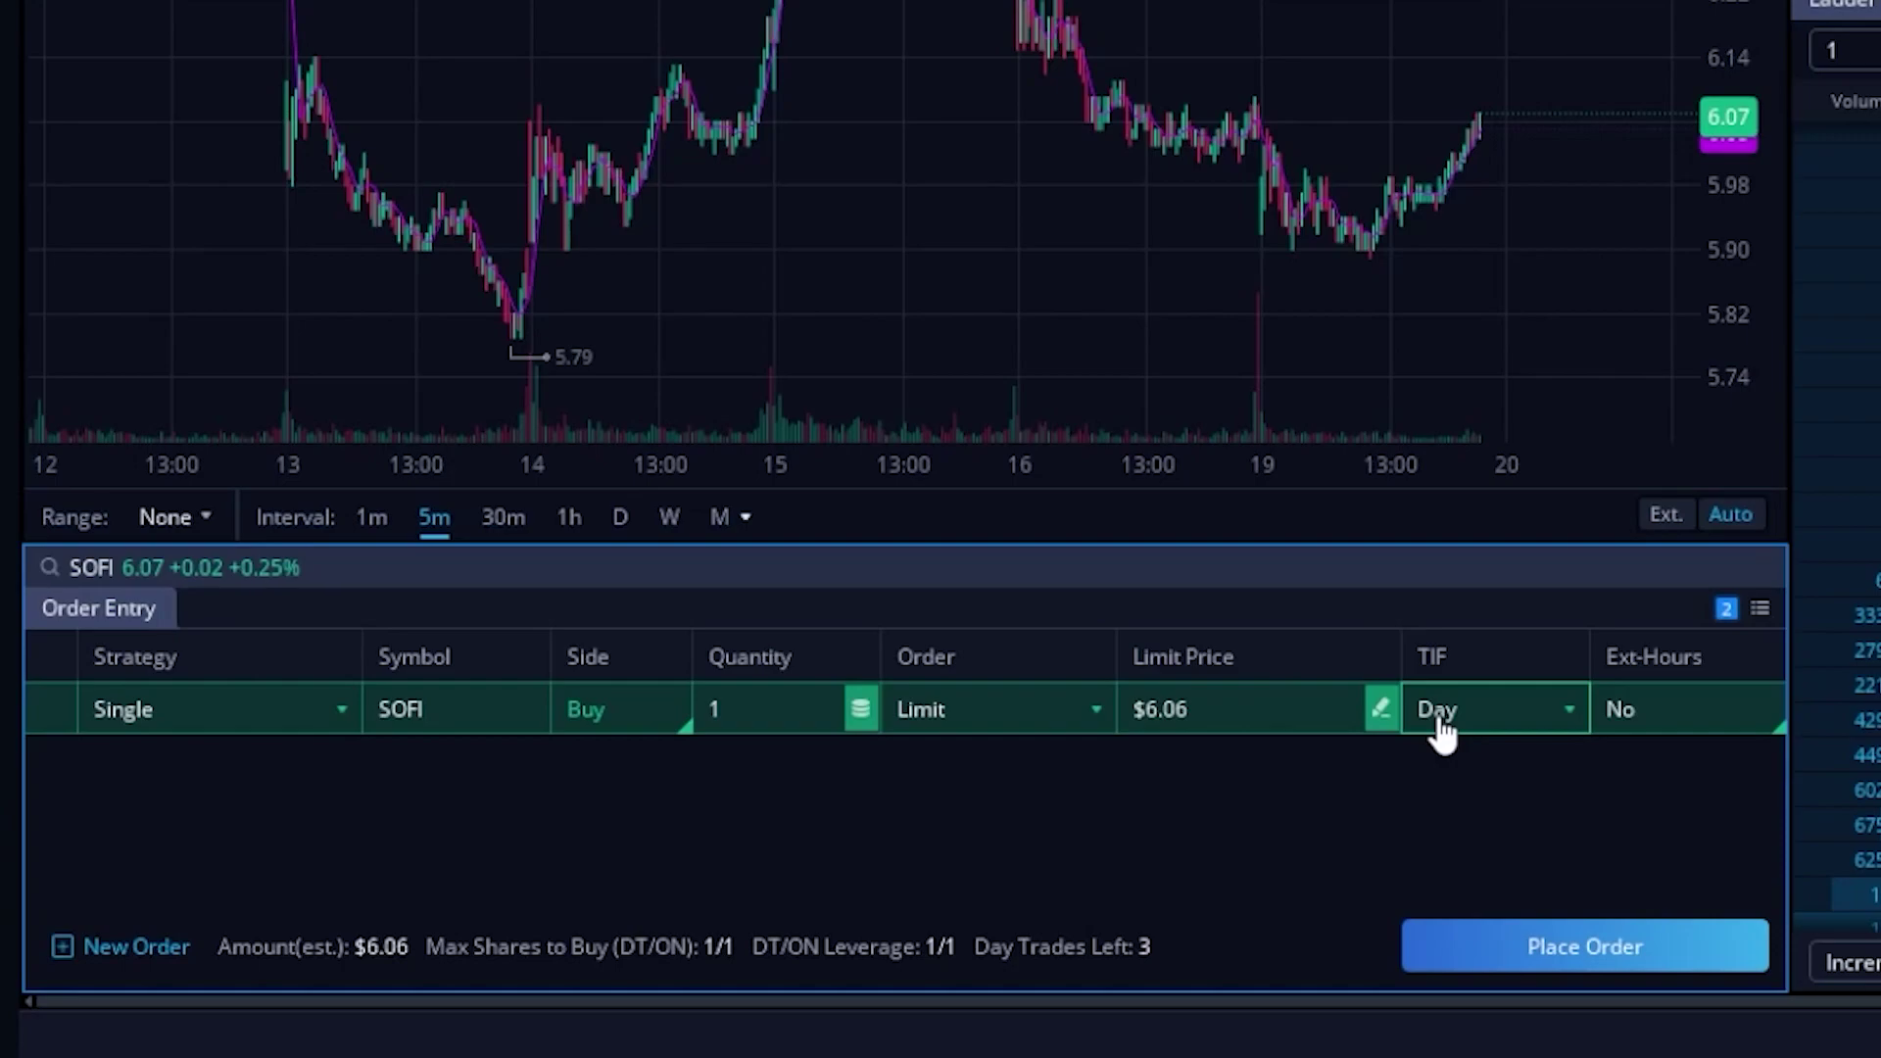
{"action": "left_click", "coordinate": [723, 723]}
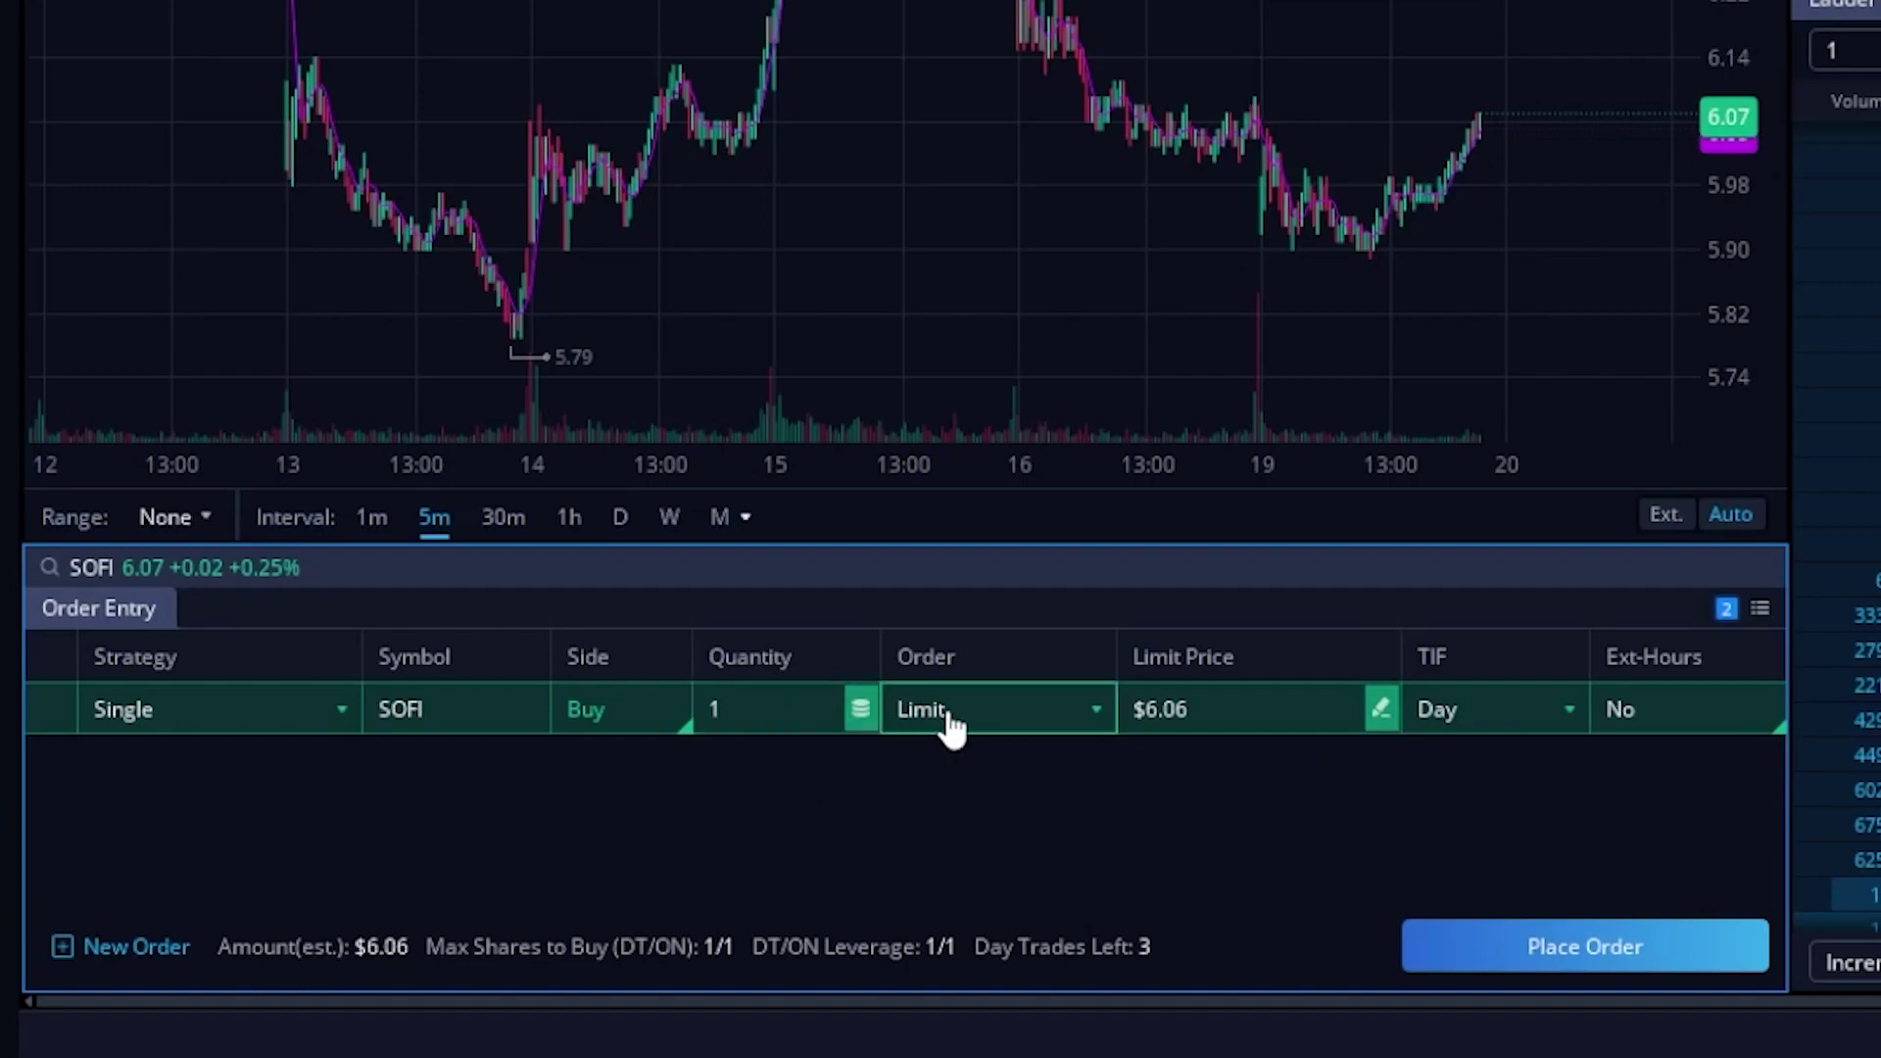
{"action": "left_click", "coordinate": [1208, 720]}
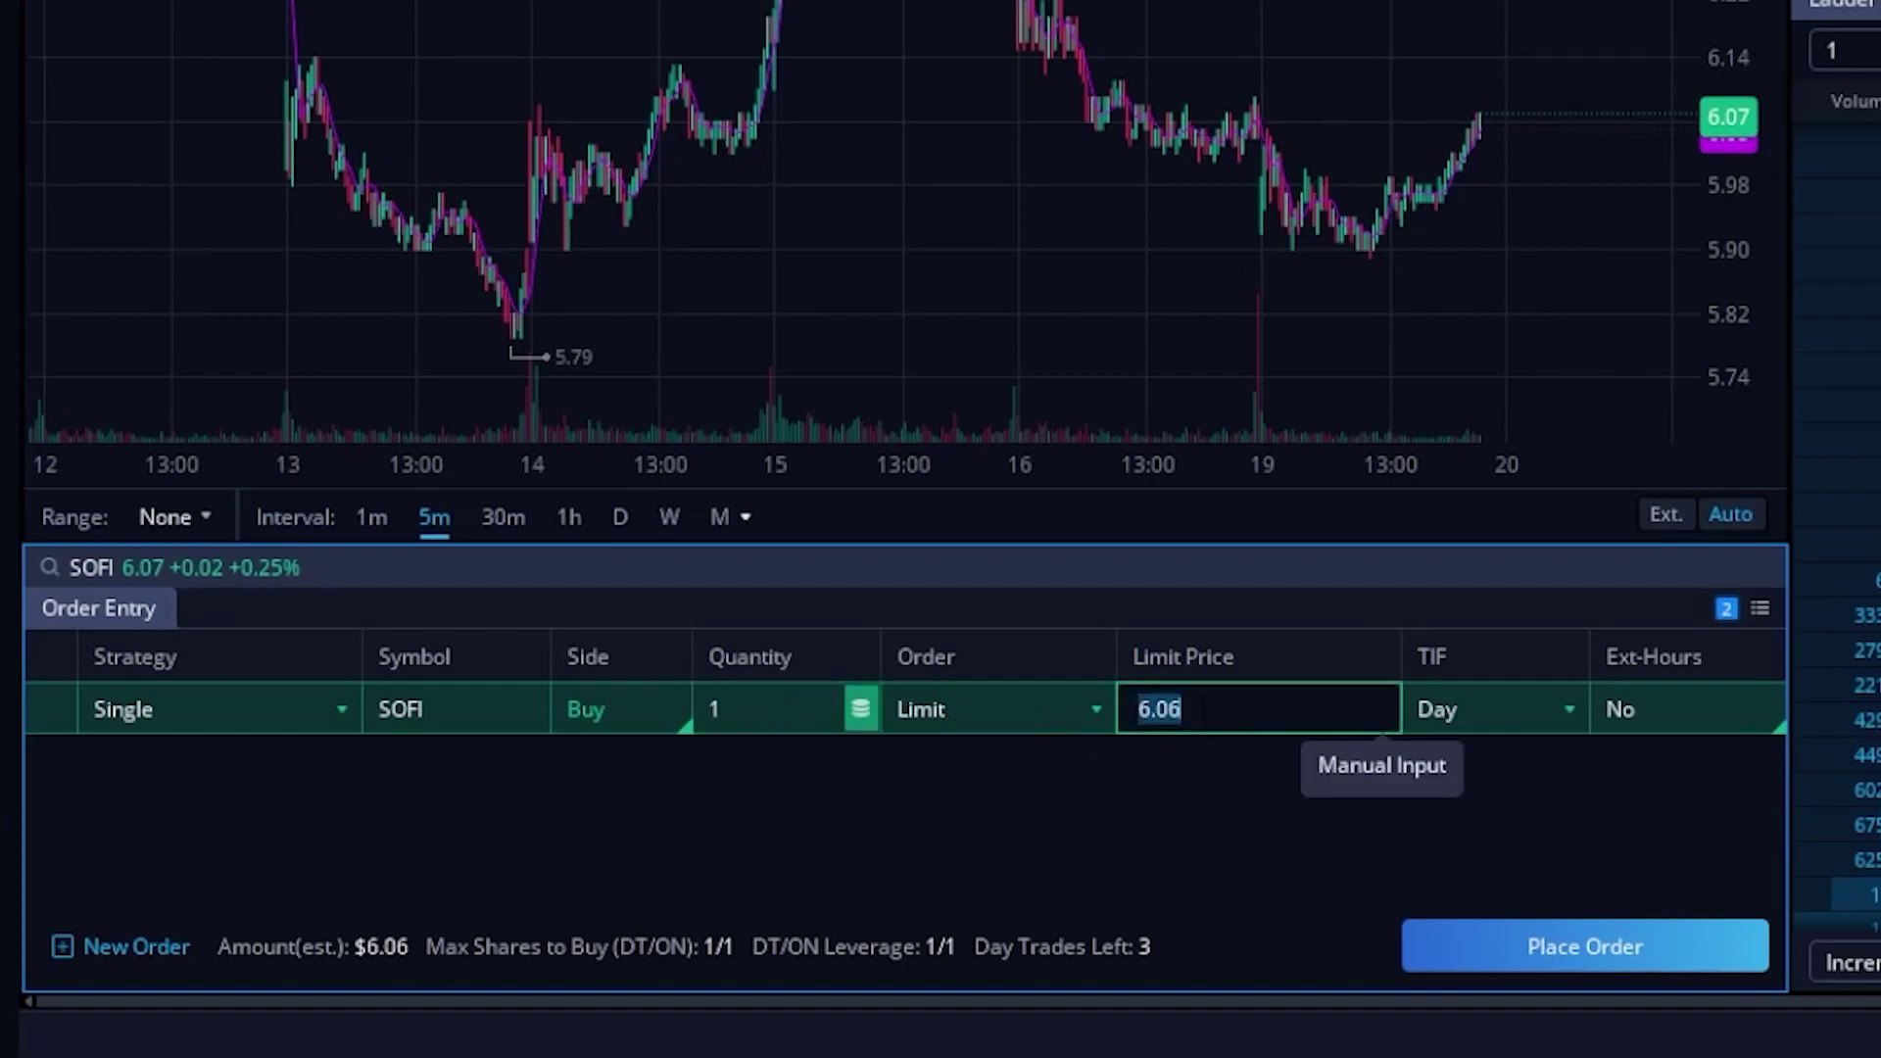
{"action": "key", "text": "BackSpace"}
{"action": "type", "text": "5.80"}
{"action": "left_click", "coordinate": [1468, 719]}
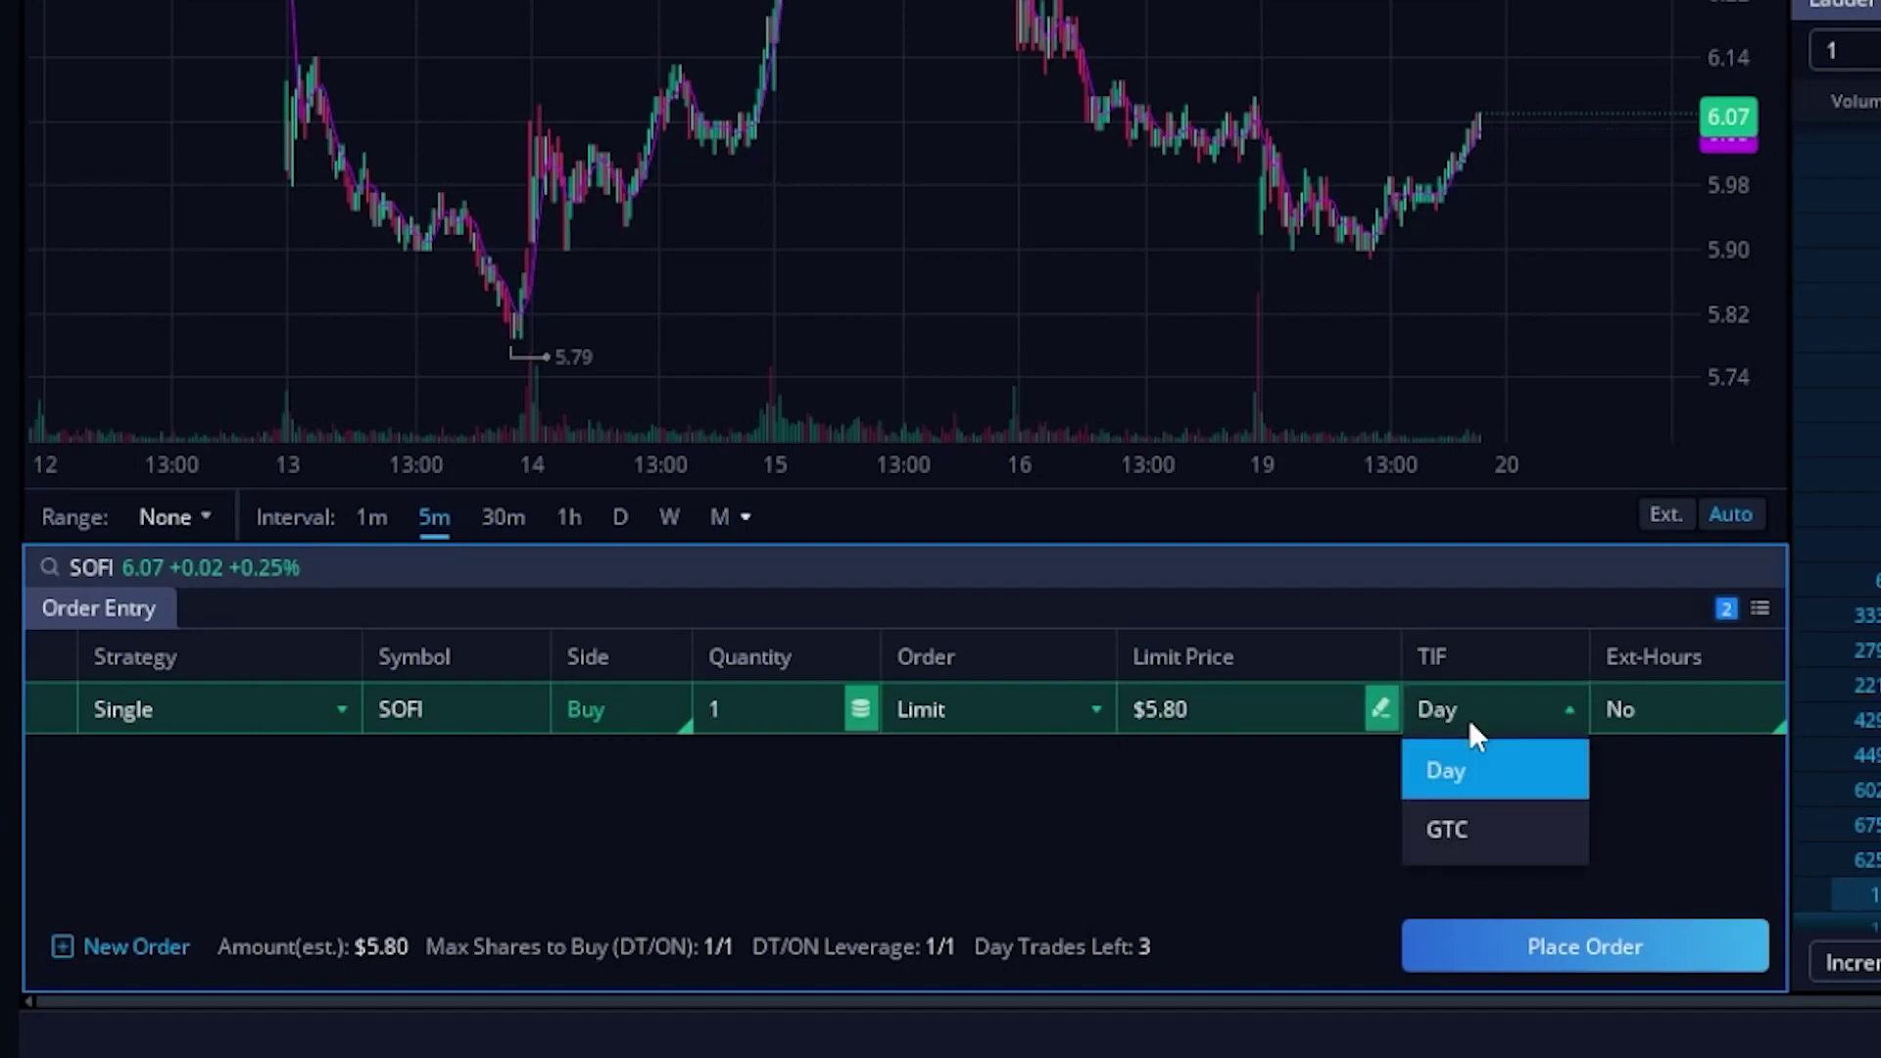
{"action": "left_click", "coordinate": [1463, 835]}
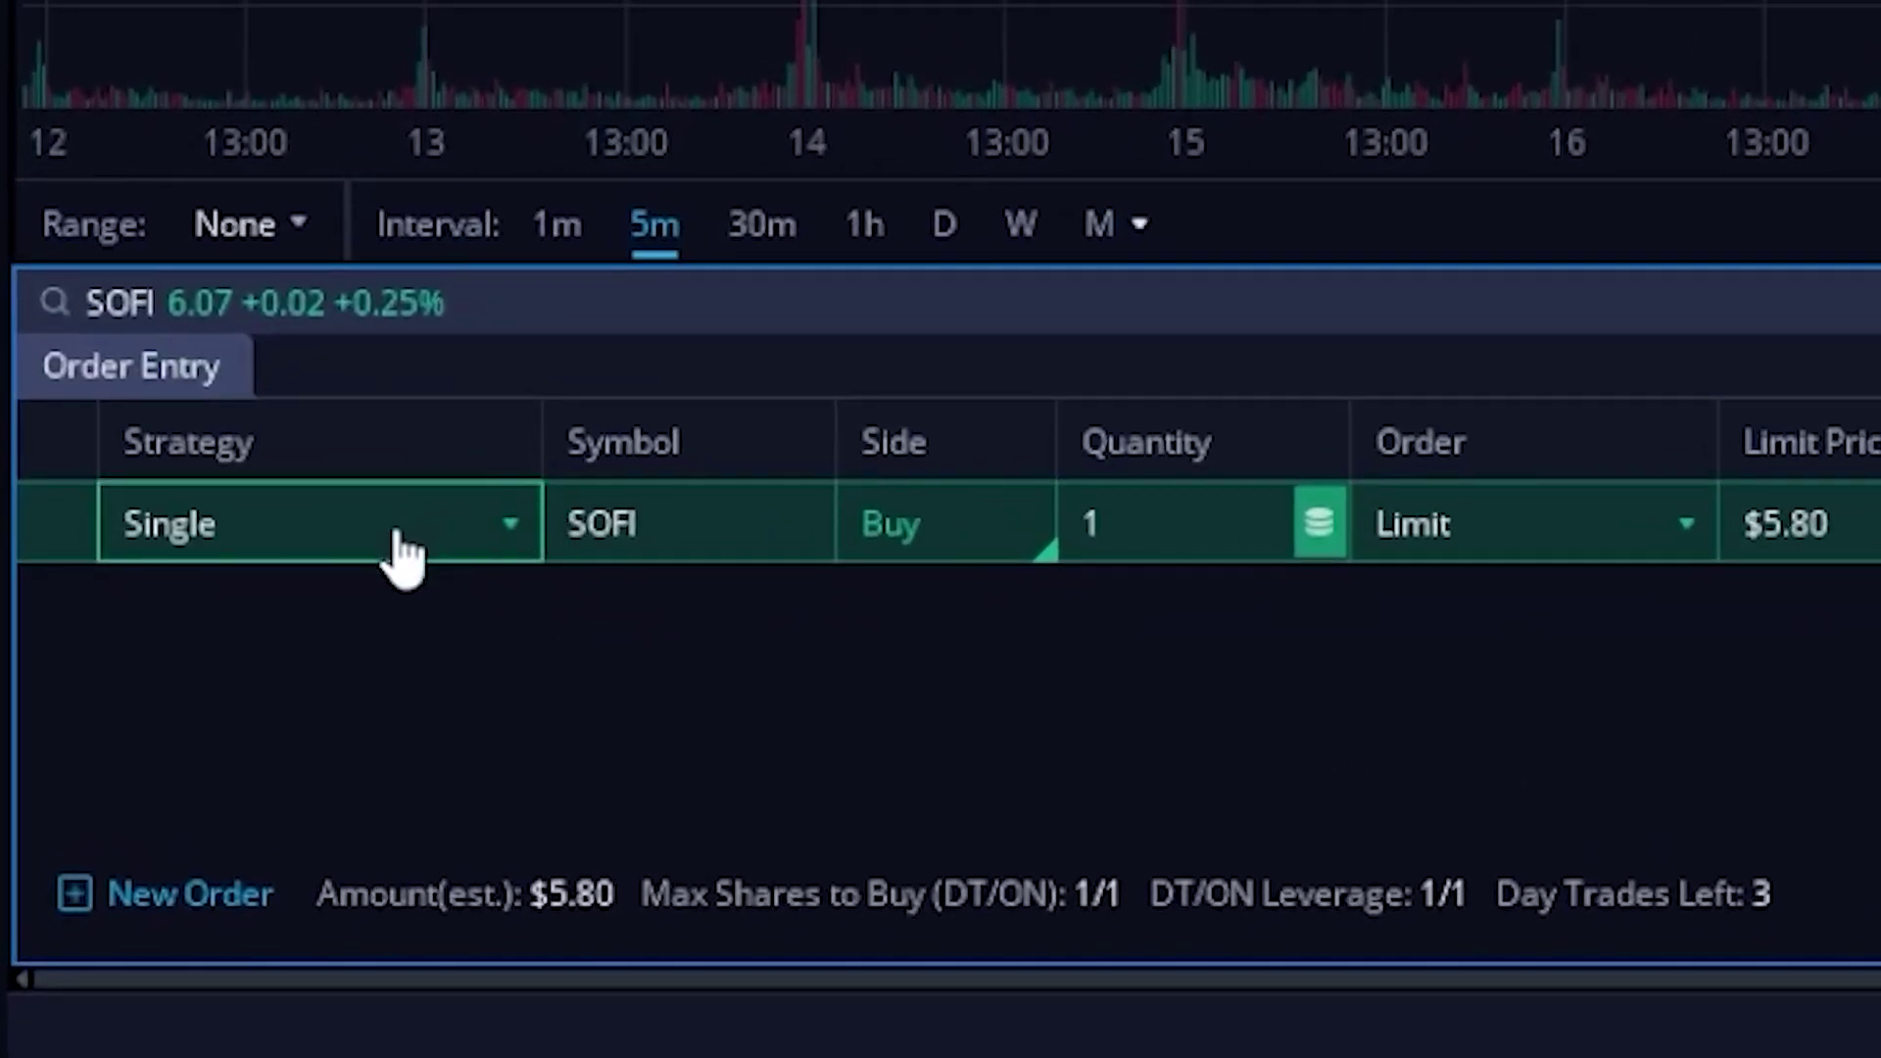
Change the SOFI order's strategy to 1st Trigger Stop and disable its Take-Profit leg
{"action": "left_click", "coordinate": [397, 534]}
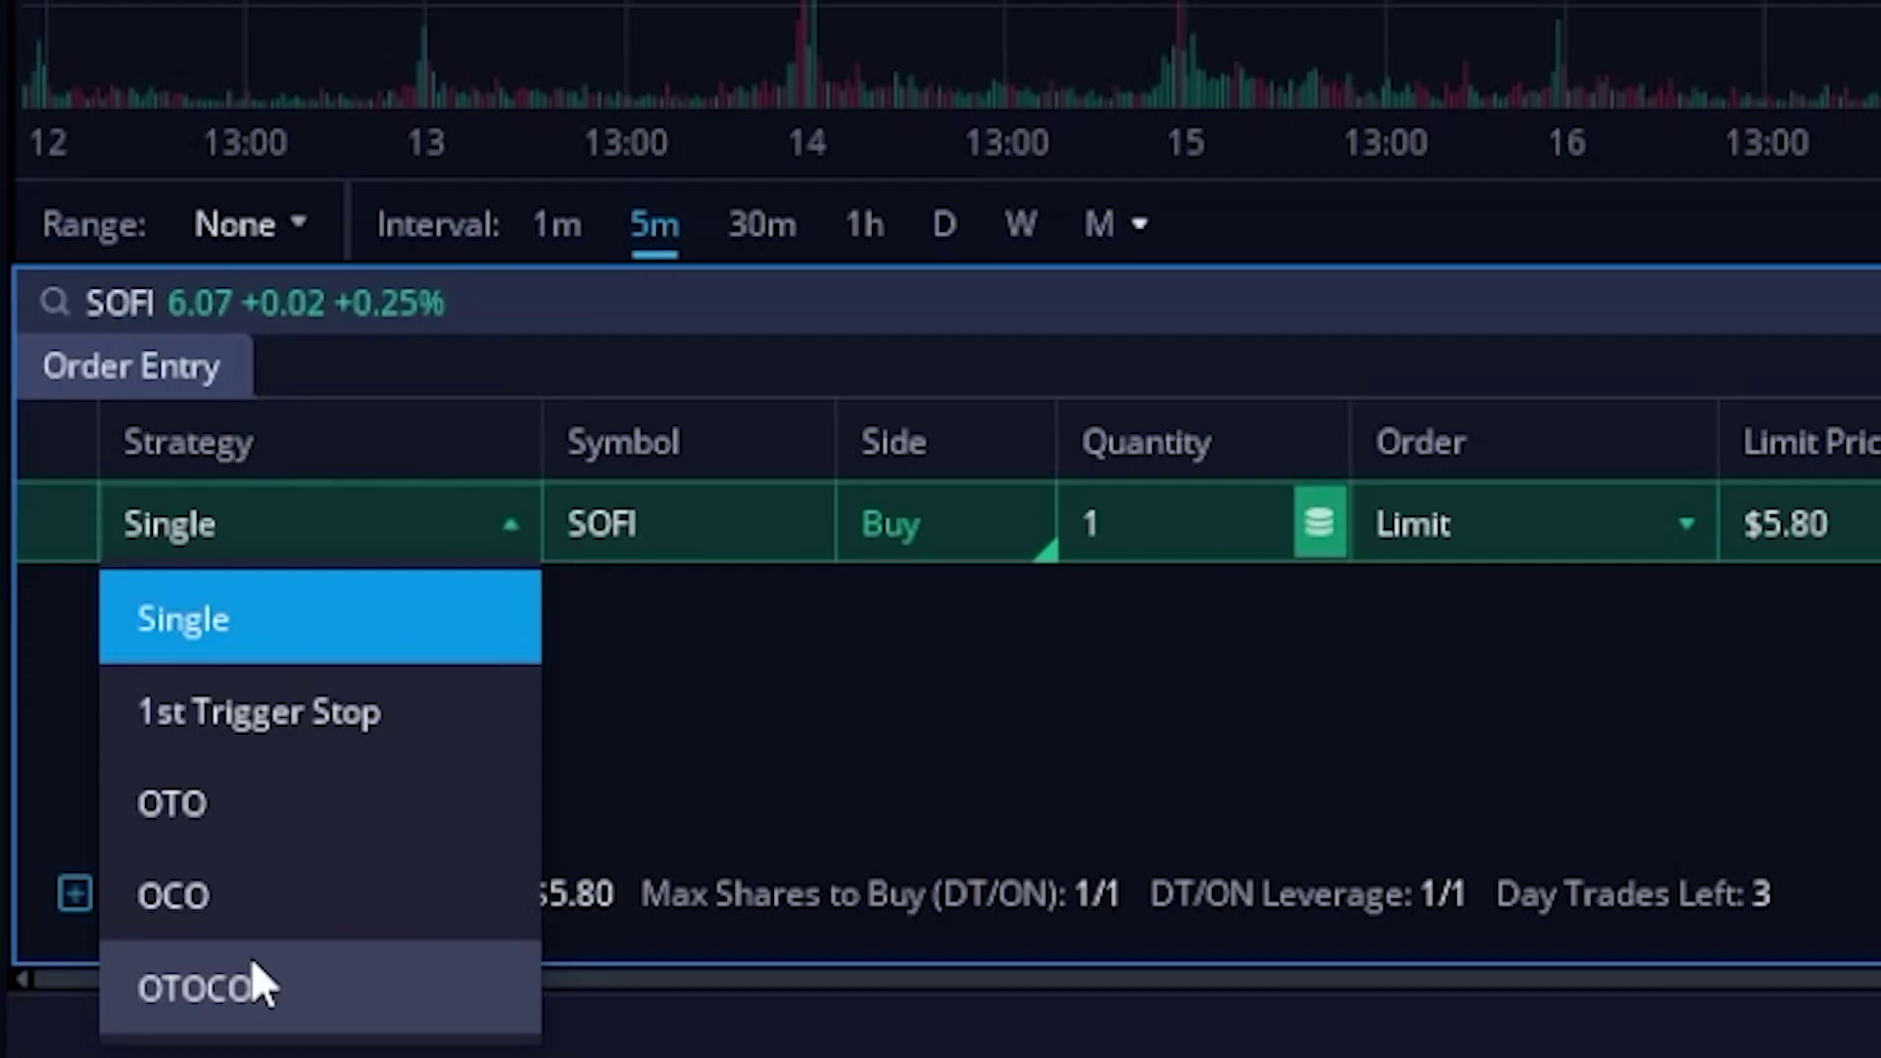
{"action": "left_click", "coordinate": [277, 745]}
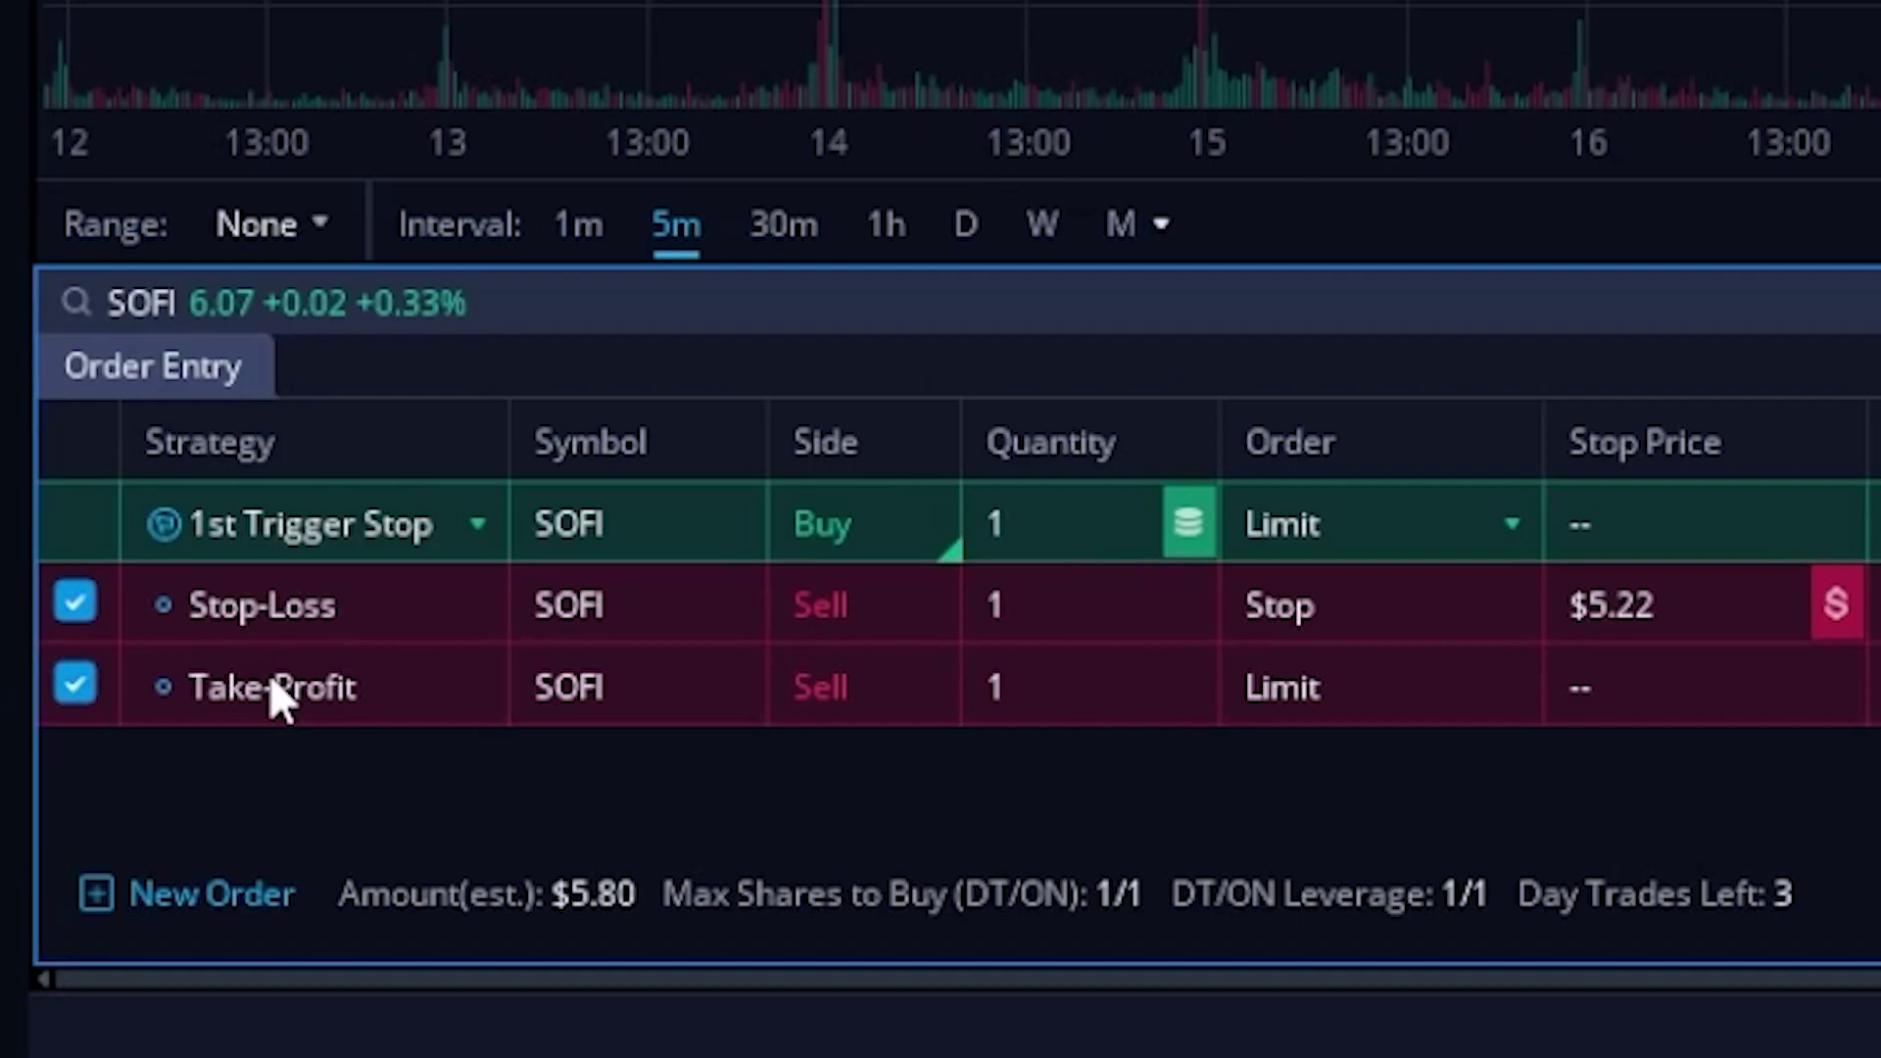
{"action": "left_click", "coordinate": [76, 685]}
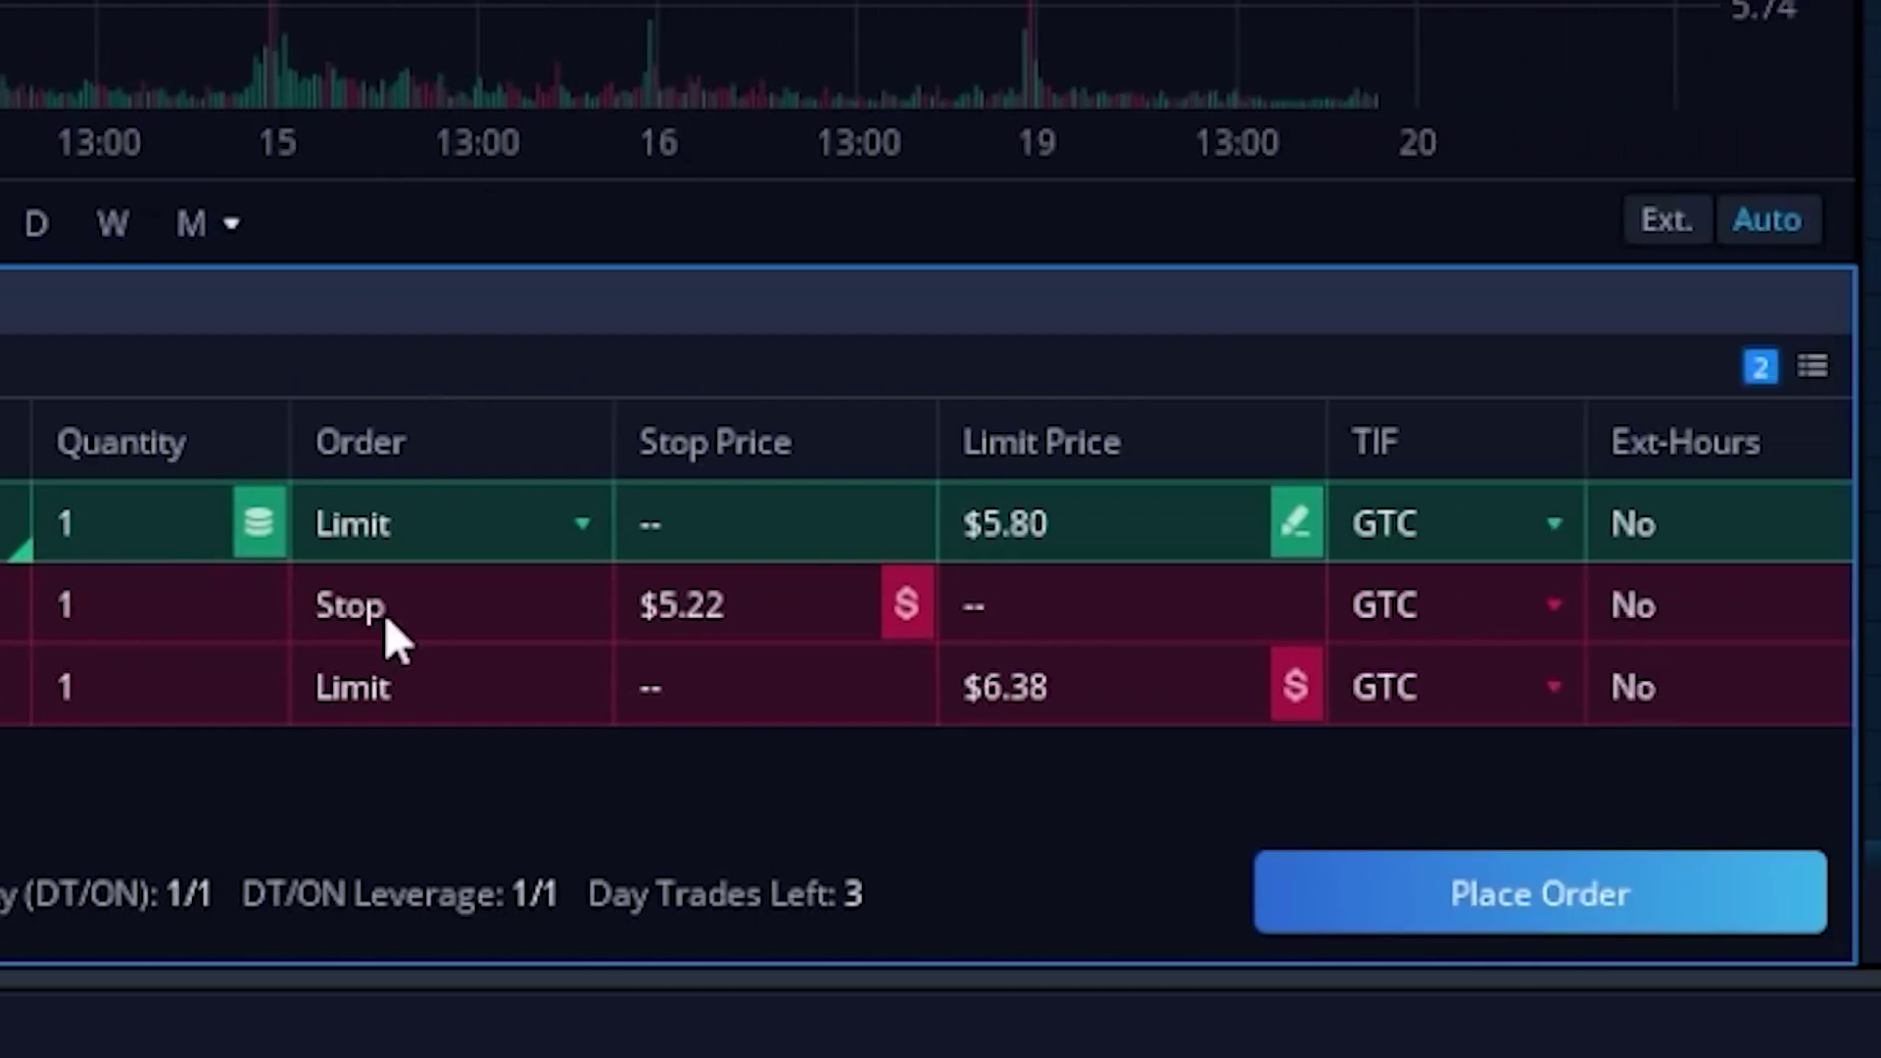
Set the Stop-Loss leg's stop price to $5.50, then place and confirm the combined SOFI order
{"action": "left_click", "coordinate": [738, 630]}
{"action": "key", "text": "shift+Left"}
{"action": "key", "text": "shift+Left"}
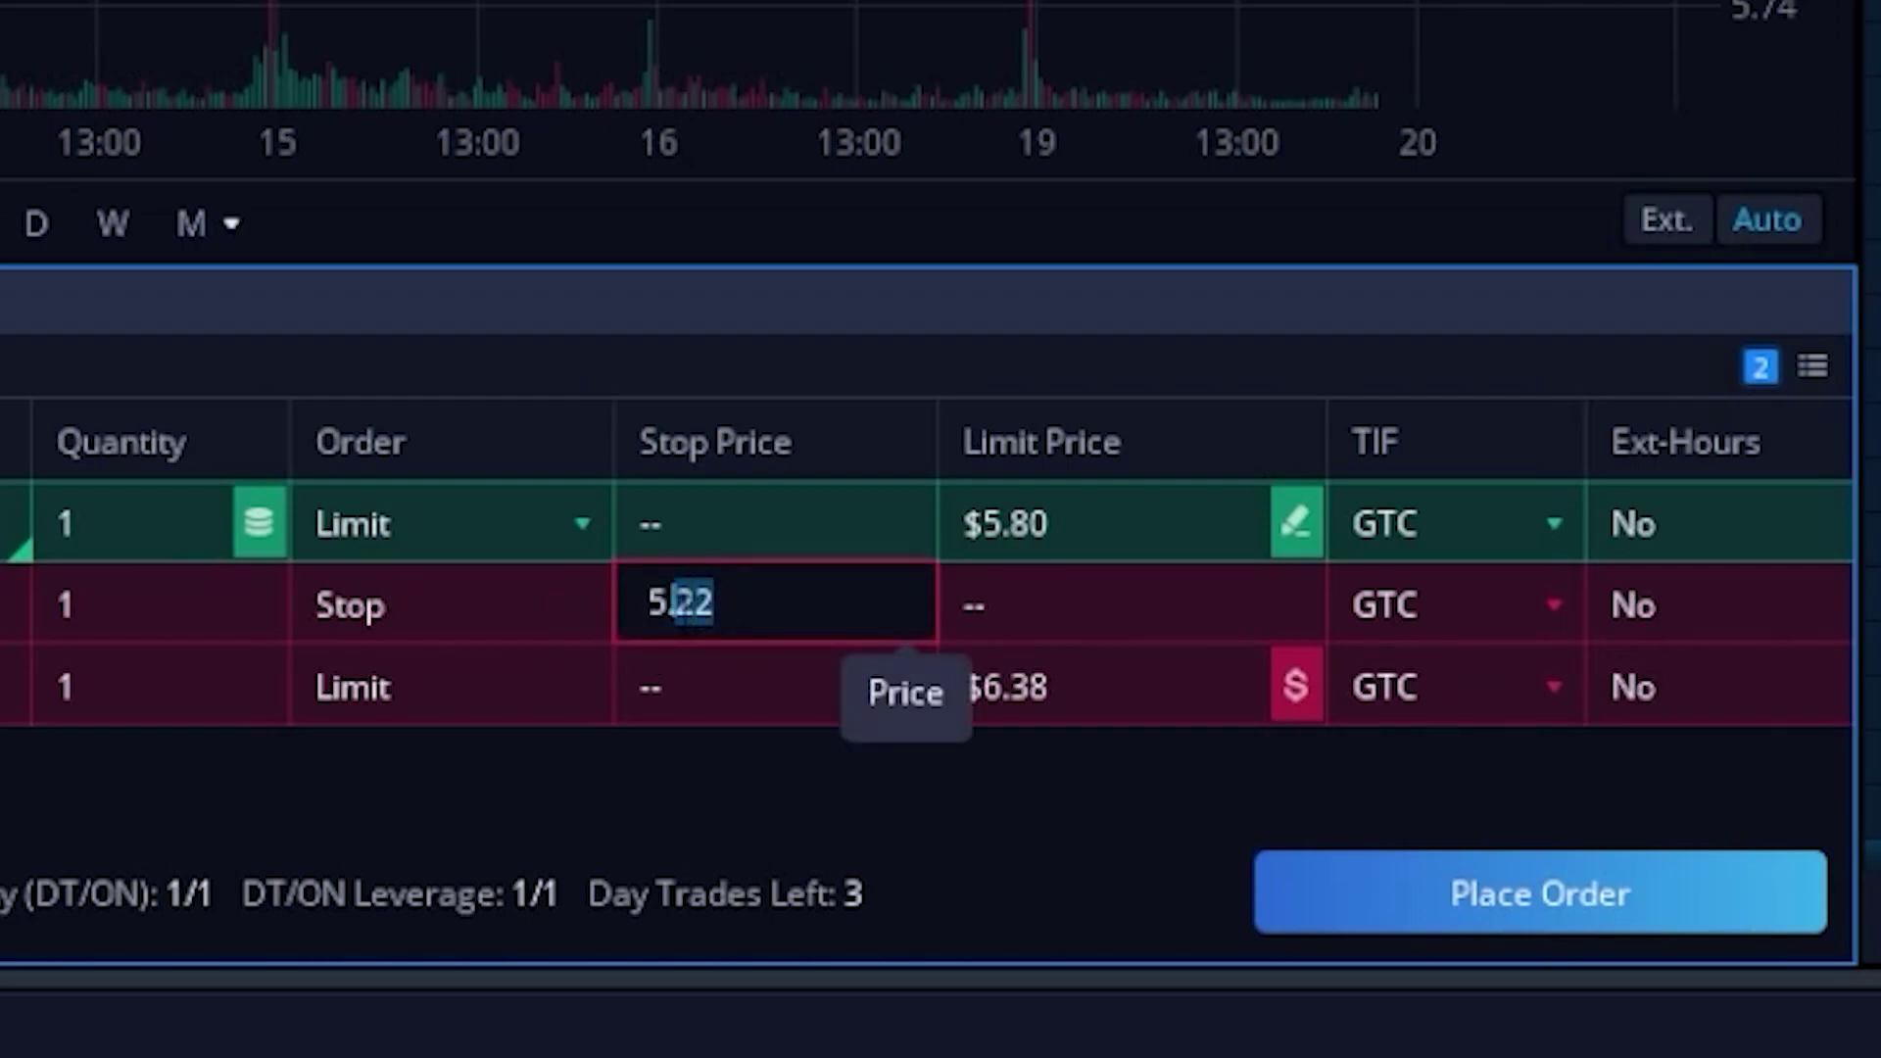
{"action": "type", "text": ".50"}
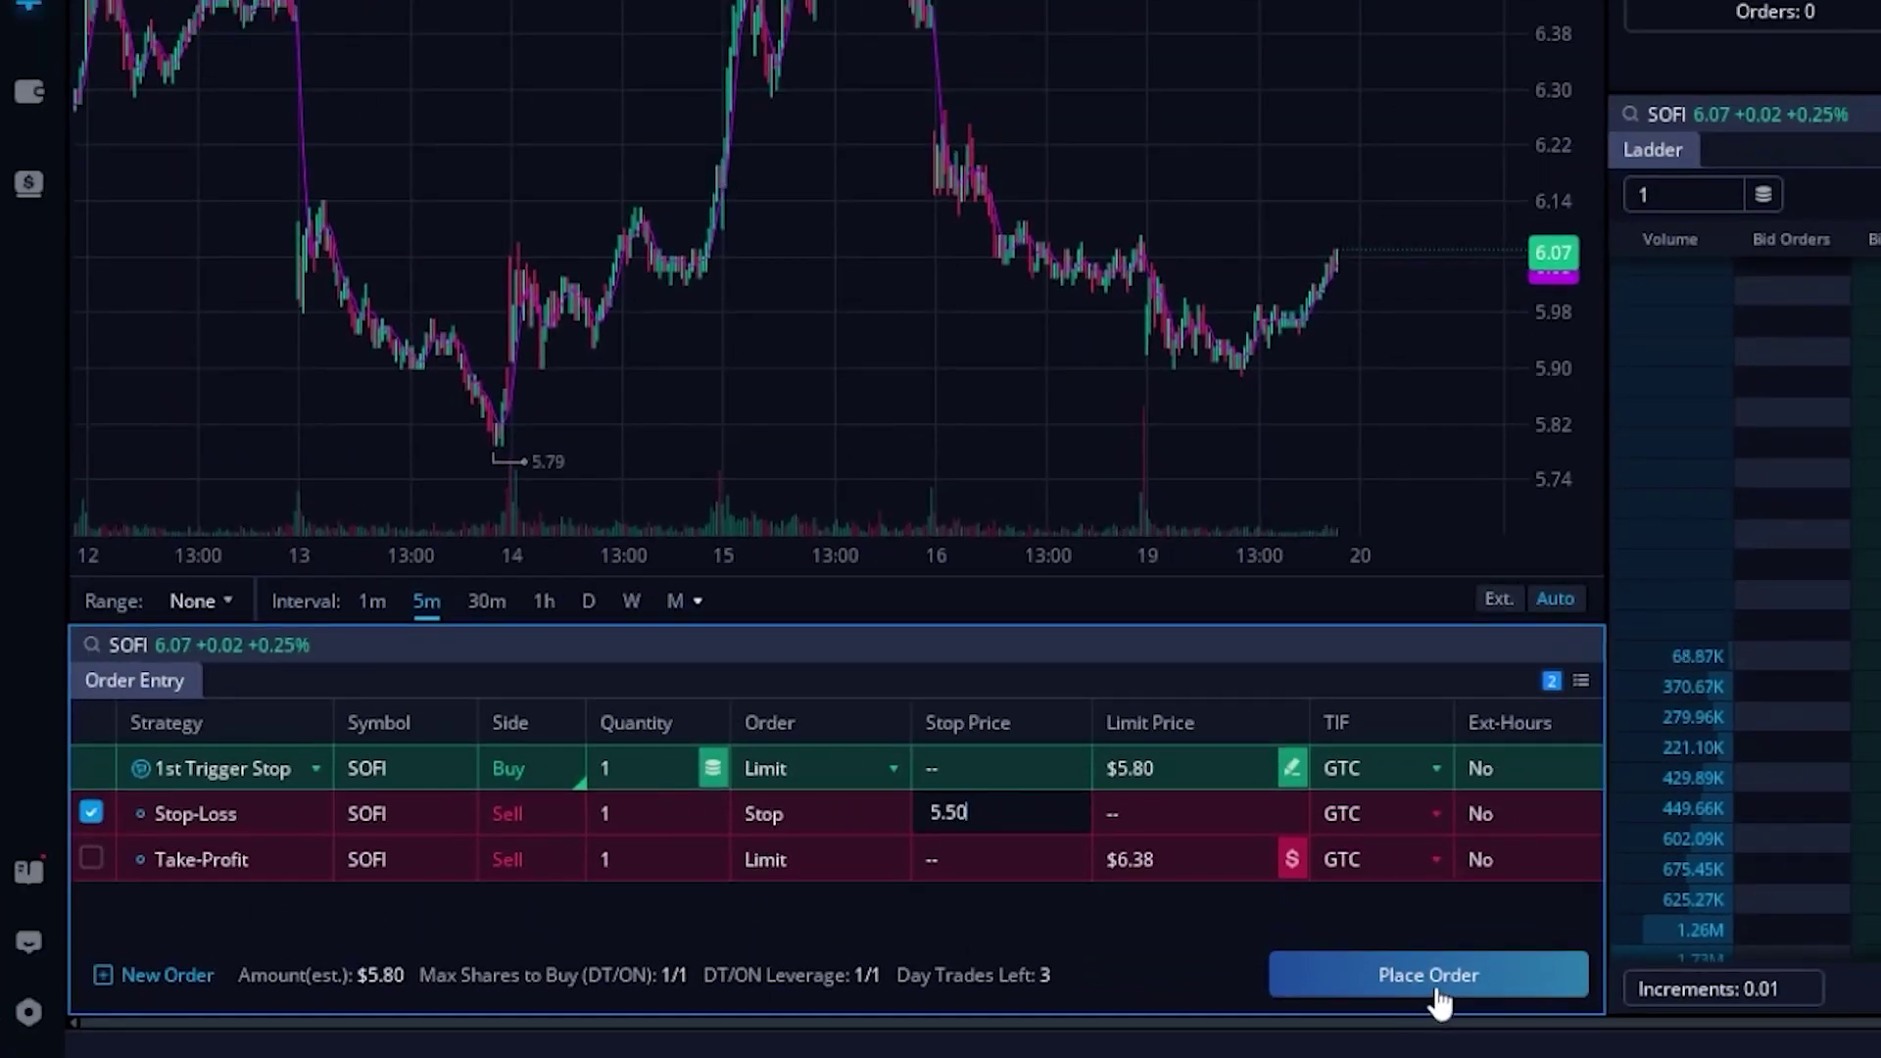
{"action": "left_click", "coordinate": [1438, 989]}
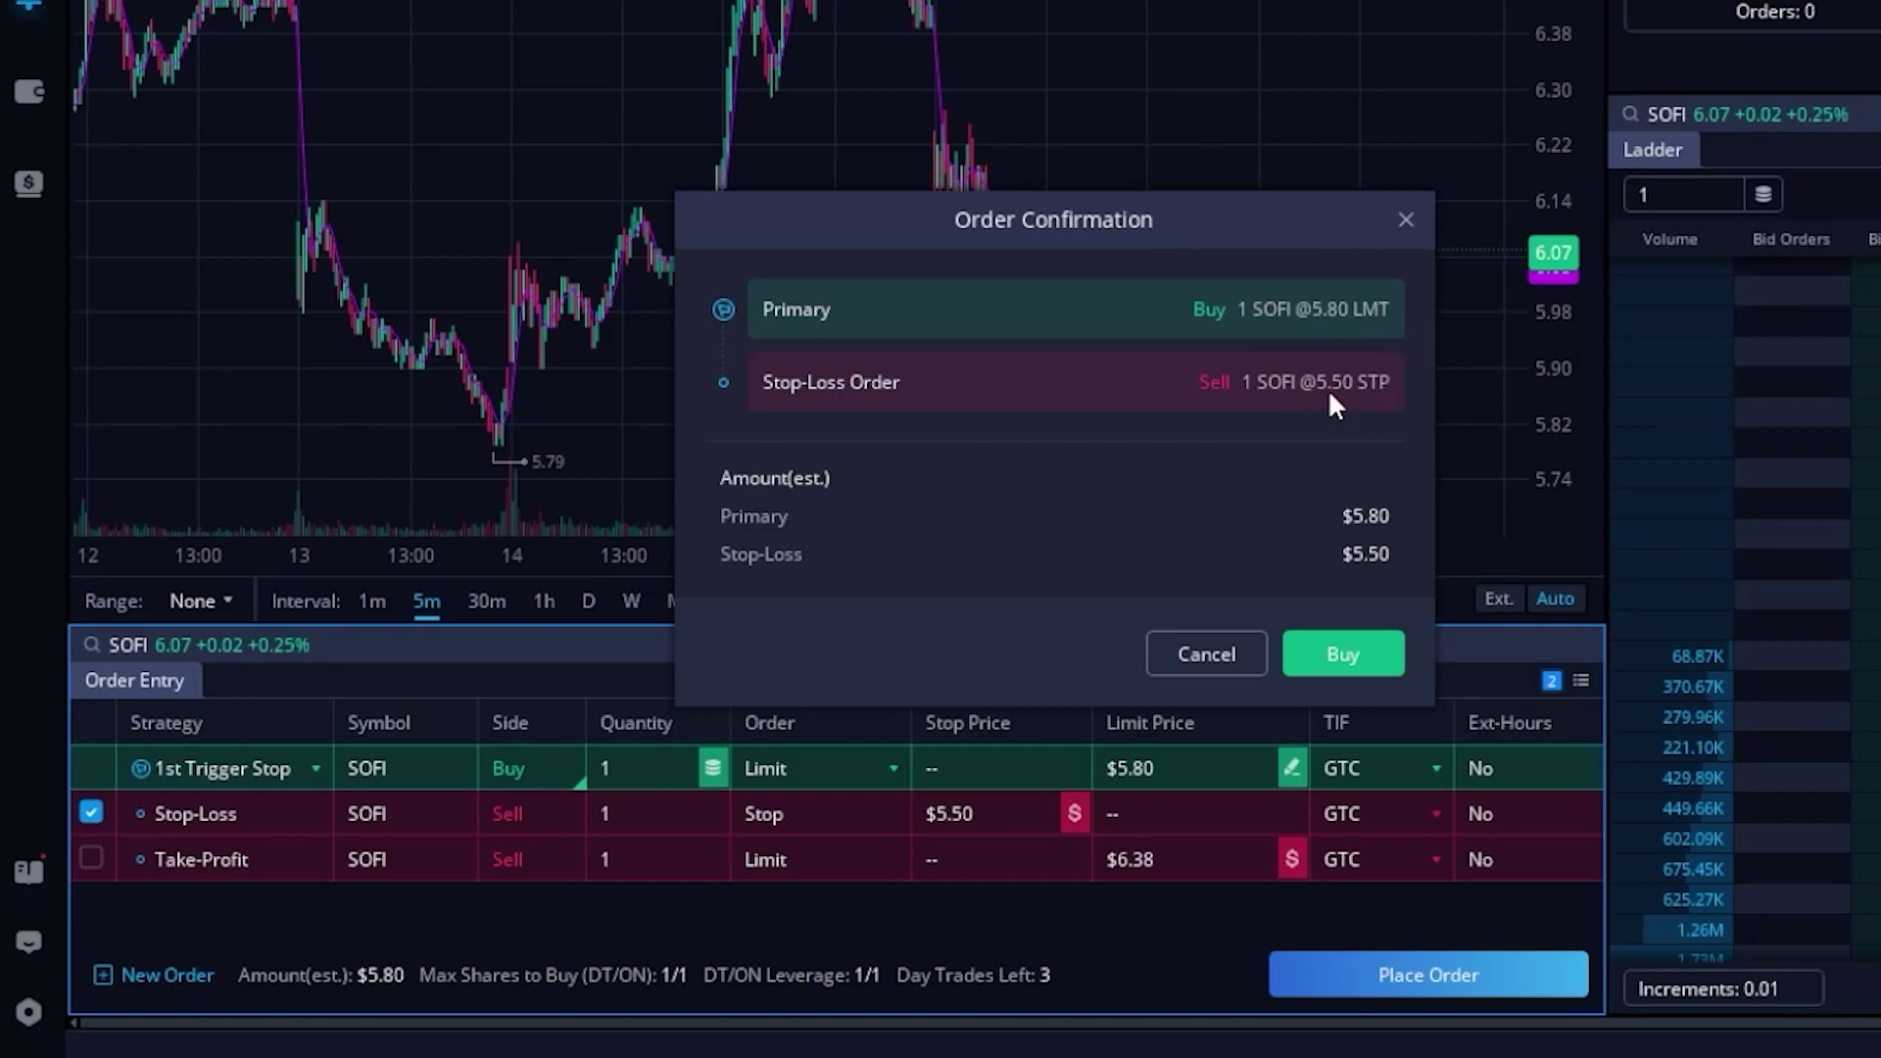
{"action": "left_click", "coordinate": [1340, 652]}
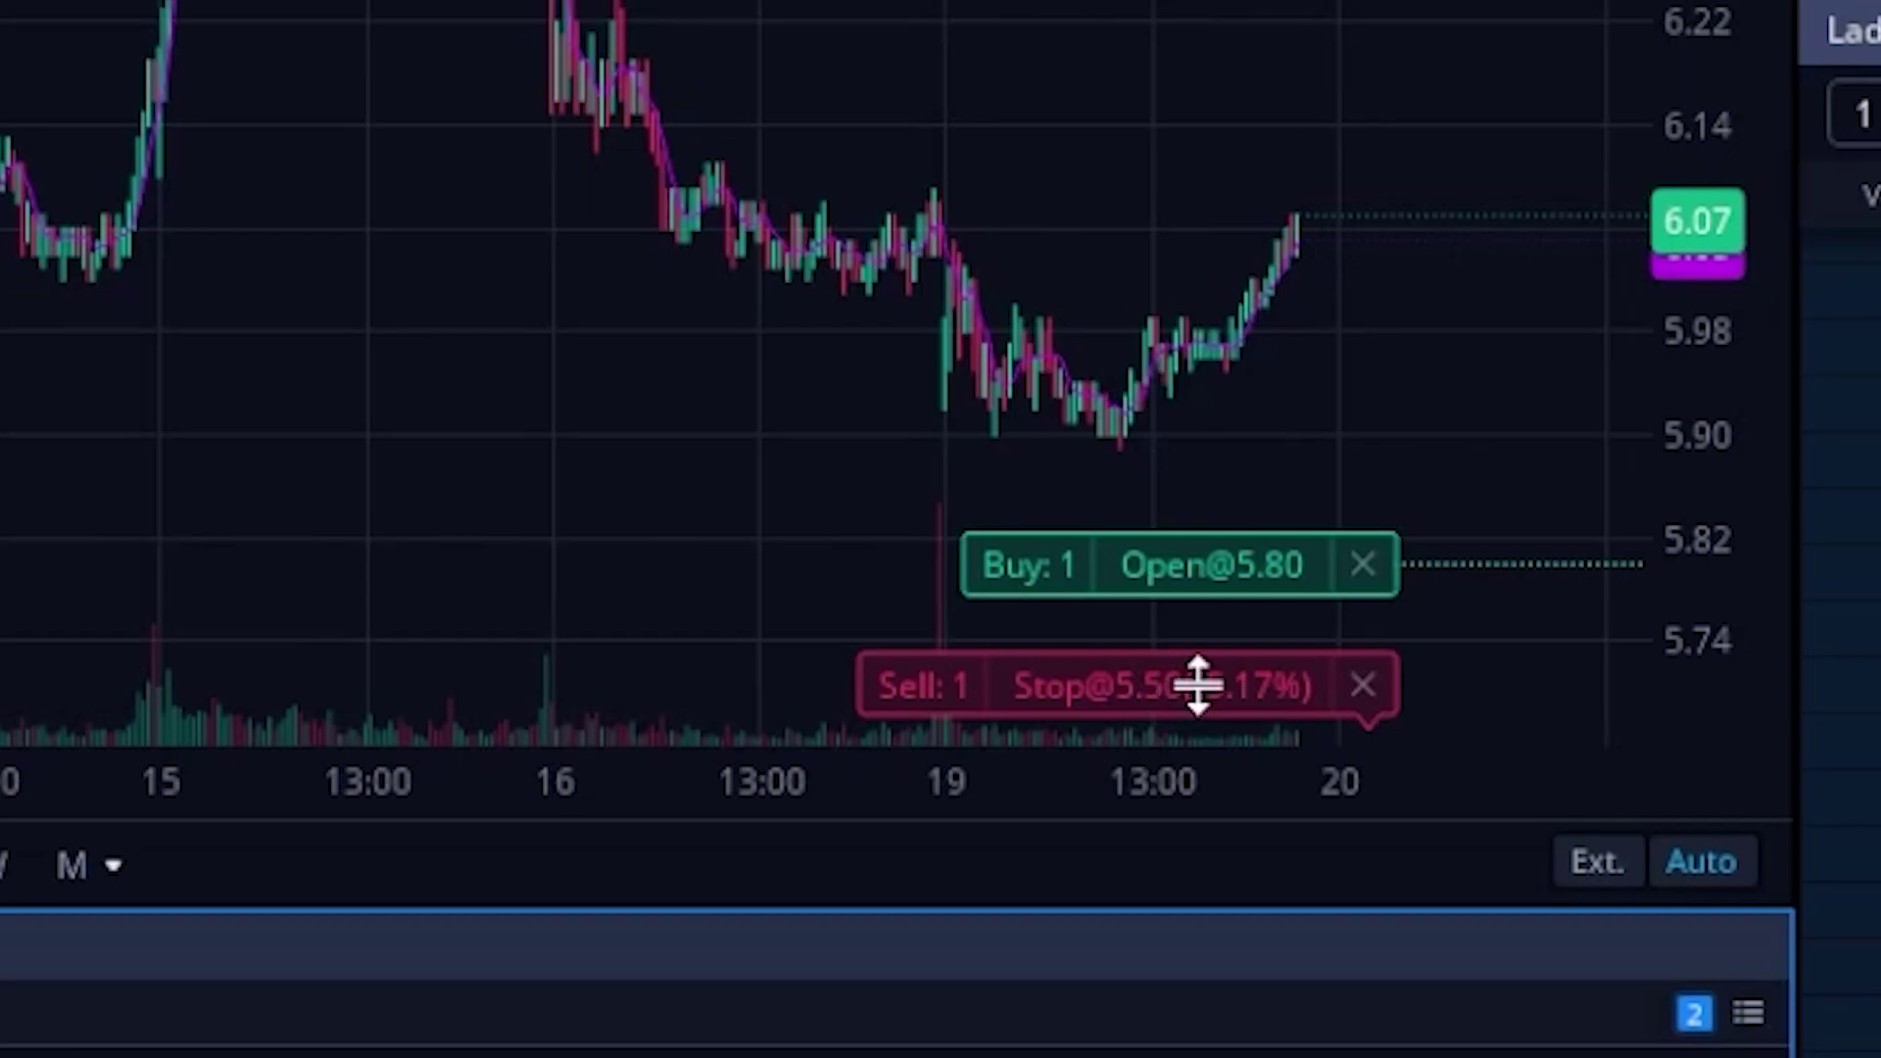
Move the SOFI stop-loss order on the chart to $5.71 and confirm the modified order
{"action": "mouse_move", "coordinate": [1205, 680]}
{"action": "left_mouse_down"}
{"action": "mouse_move", "coordinate": [1205, 650]}
{"action": "mouse_move", "coordinate": [1201, 699]}
{"action": "mouse_move", "coordinate": [1201, 676]}
{"action": "left_mouse_up"}
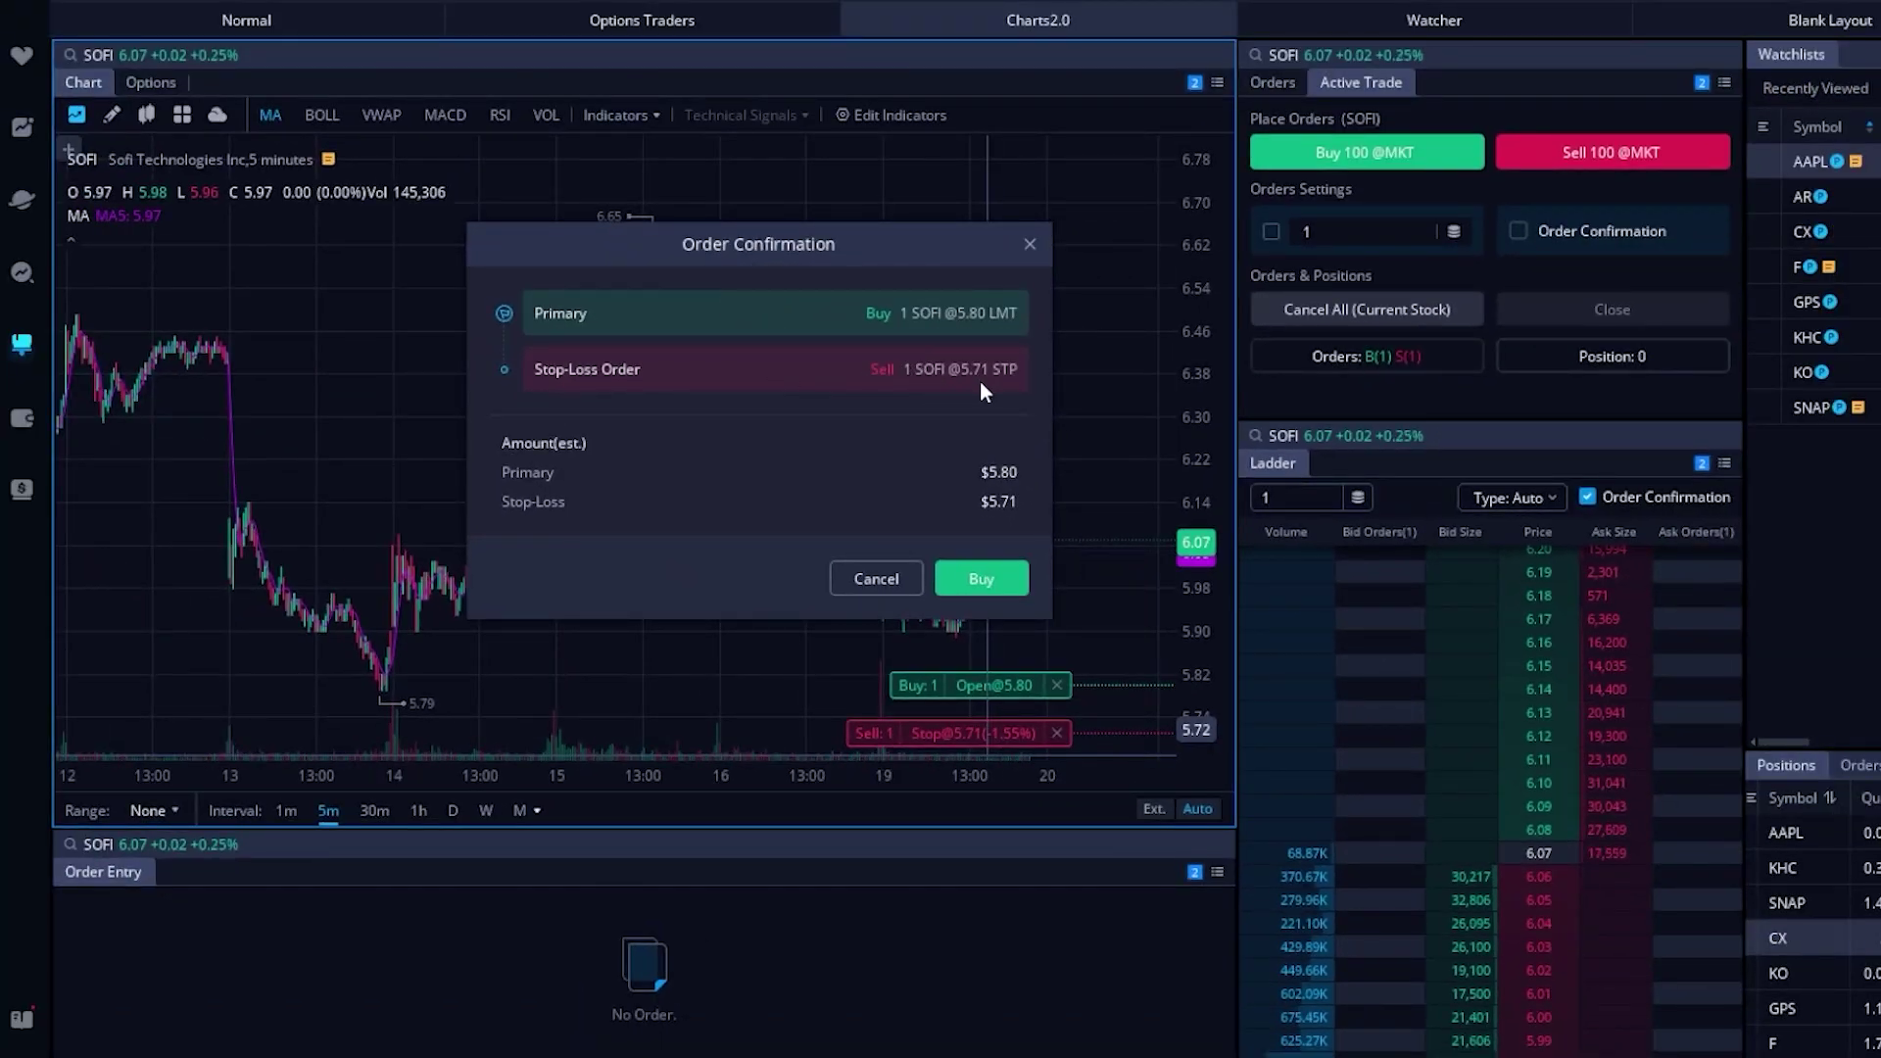
{"action": "left_click", "coordinate": [983, 580]}
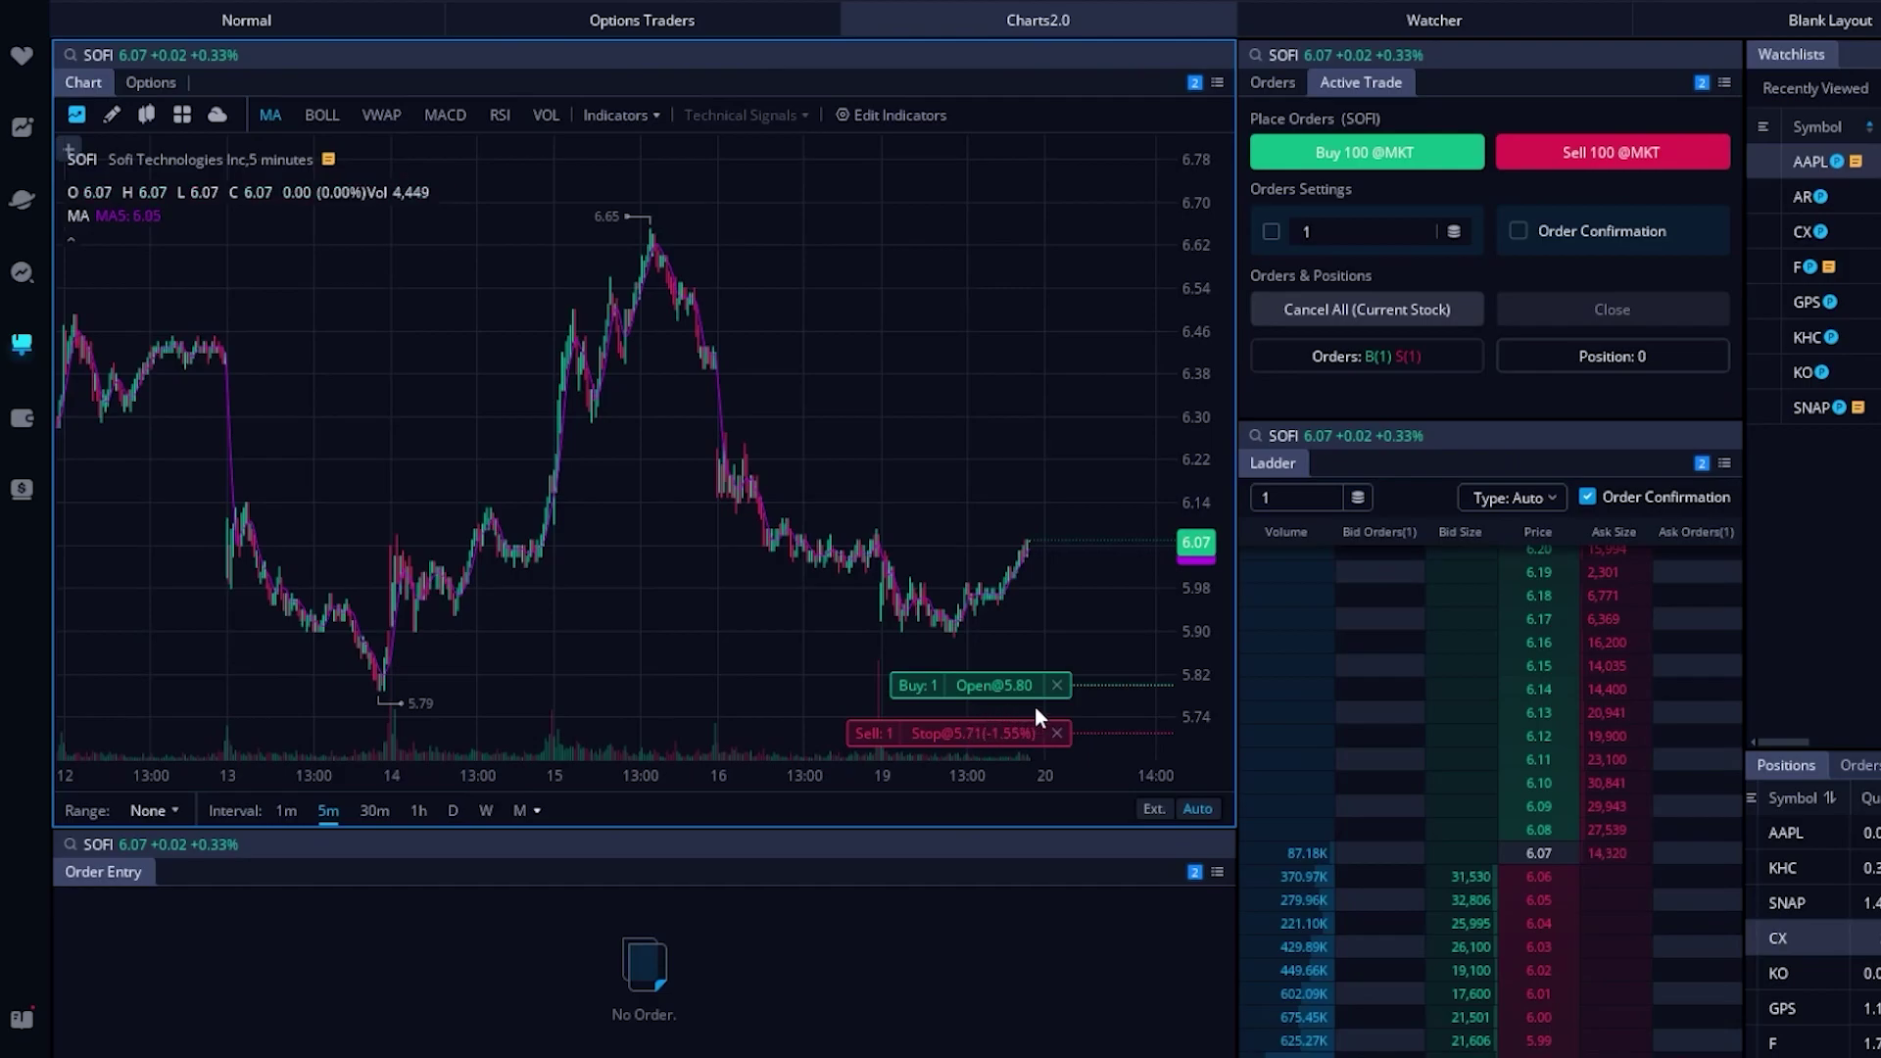
Cancel the primary SOFI buy order at 5.80 together with its subsidiary stop-loss order
{"action": "left_click", "coordinate": [1056, 686]}
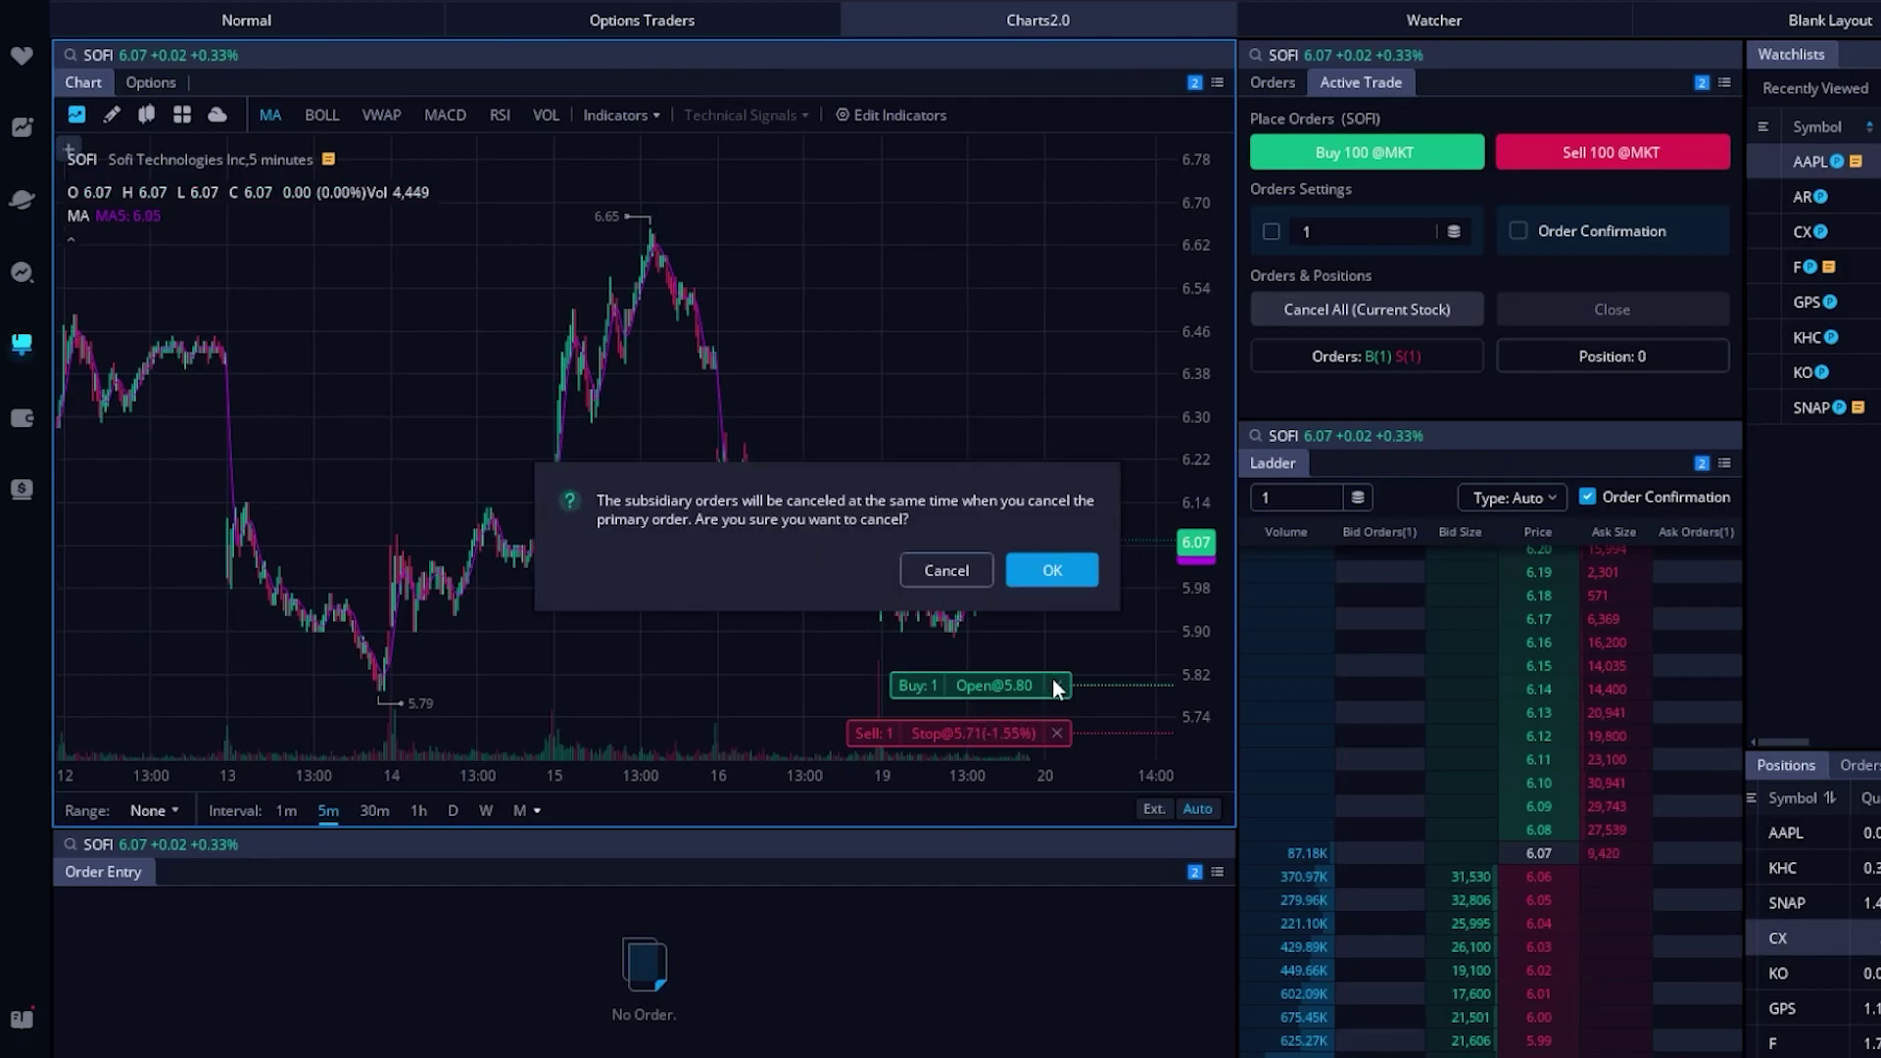
{"action": "left_click", "coordinate": [1052, 577]}
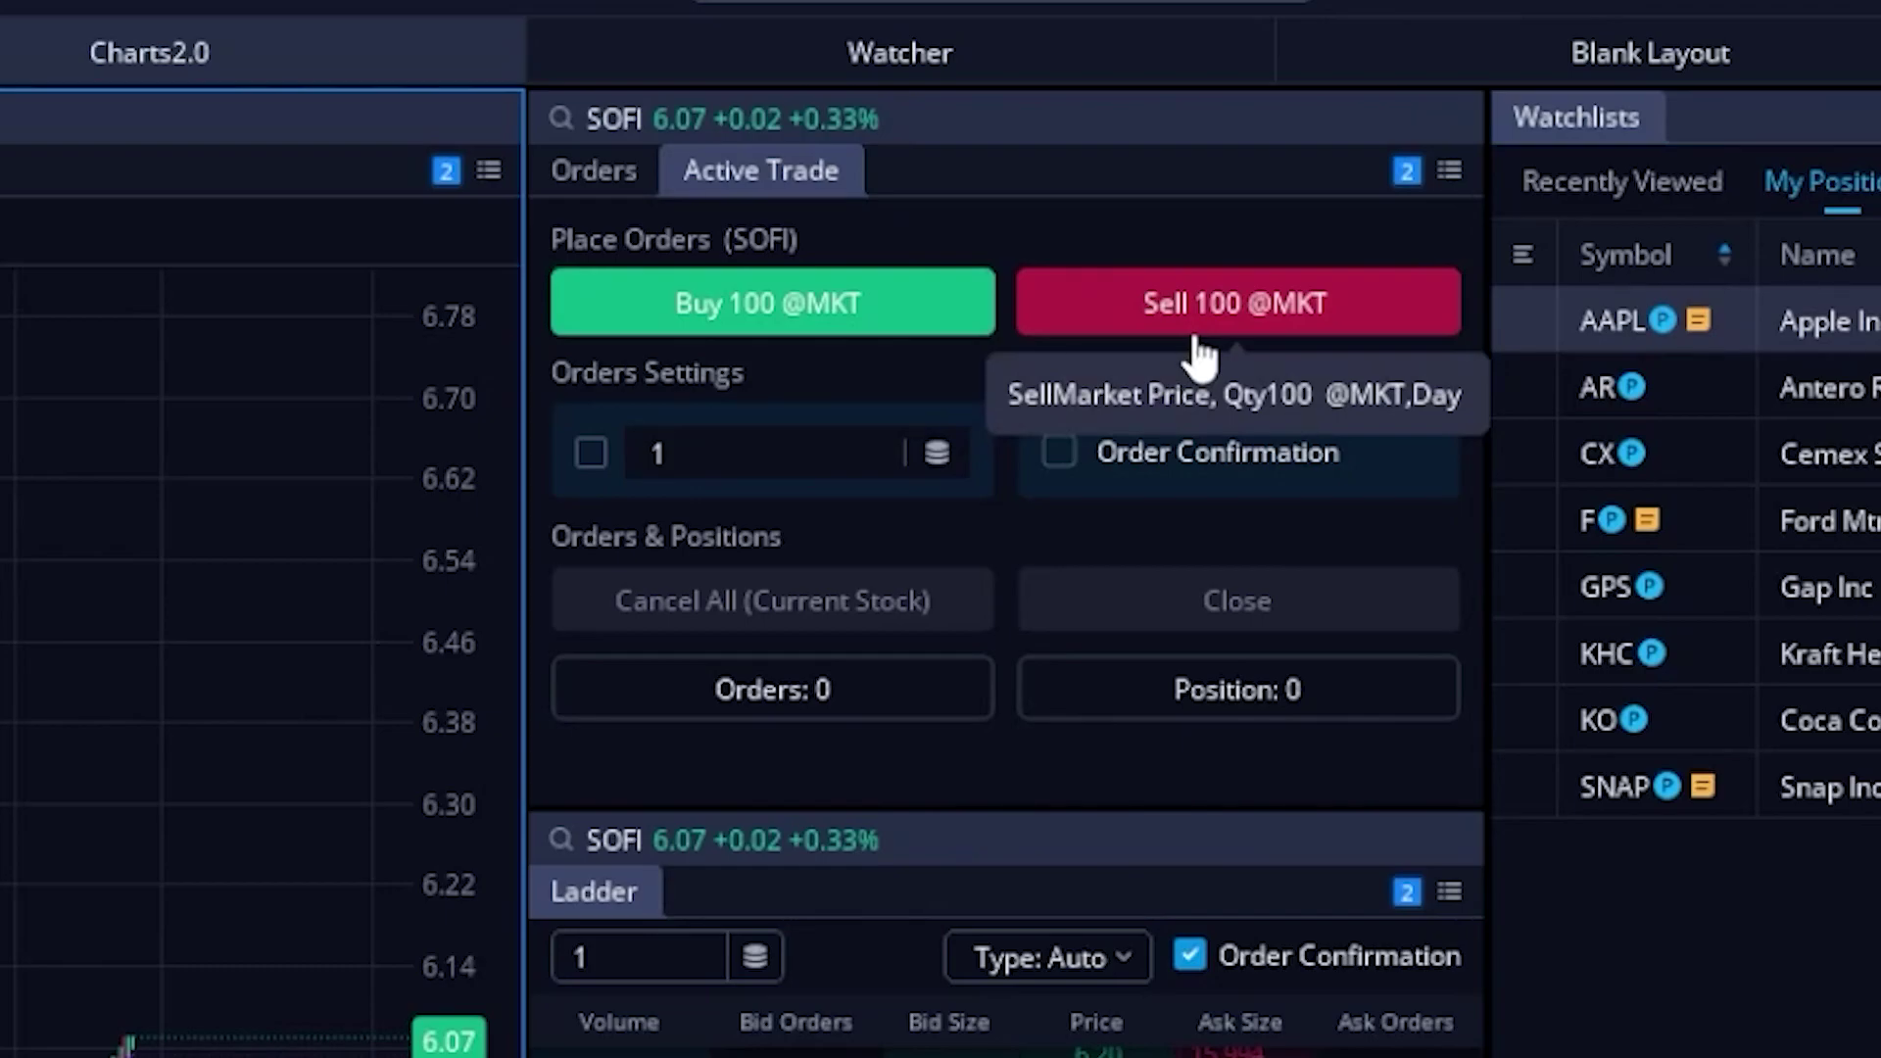
Open the Active Trade settings, review the available buttons and enable Buy Customized for stocks
{"action": "left_click", "coordinate": [1450, 172]}
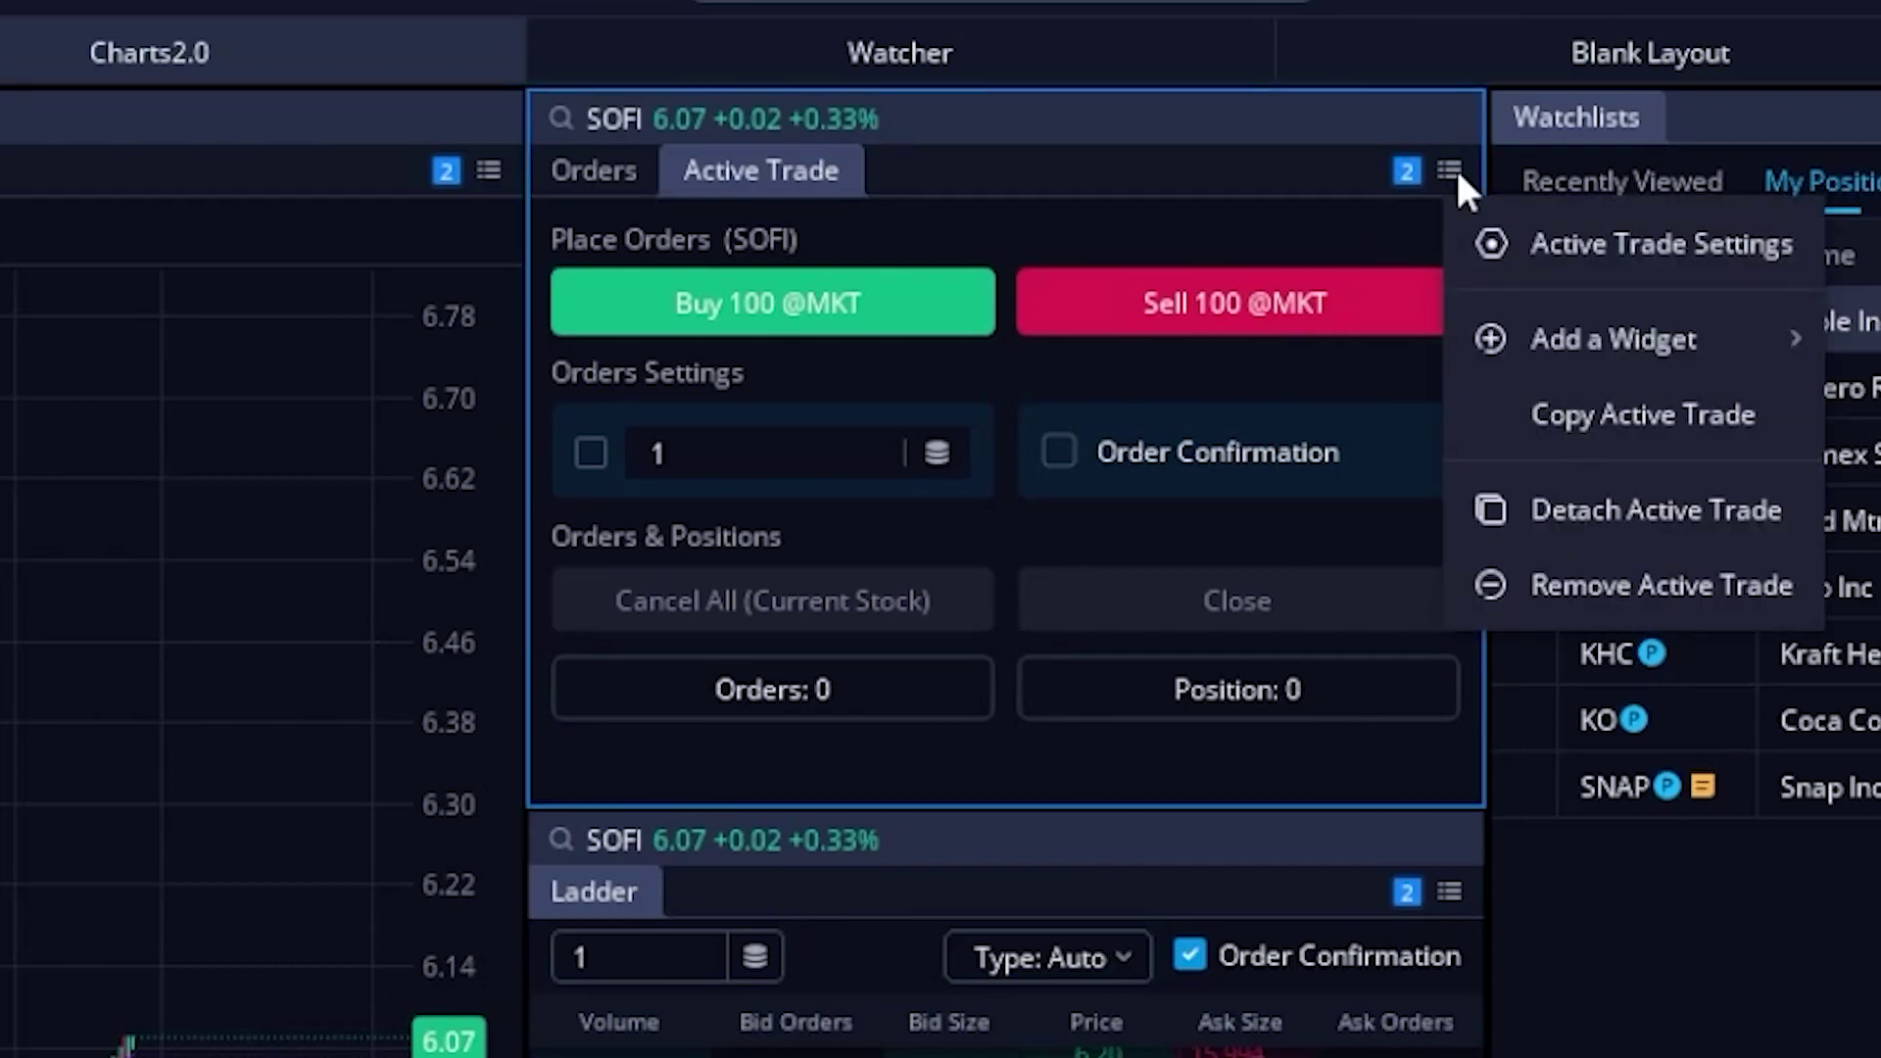
{"action": "left_click", "coordinate": [1563, 241]}
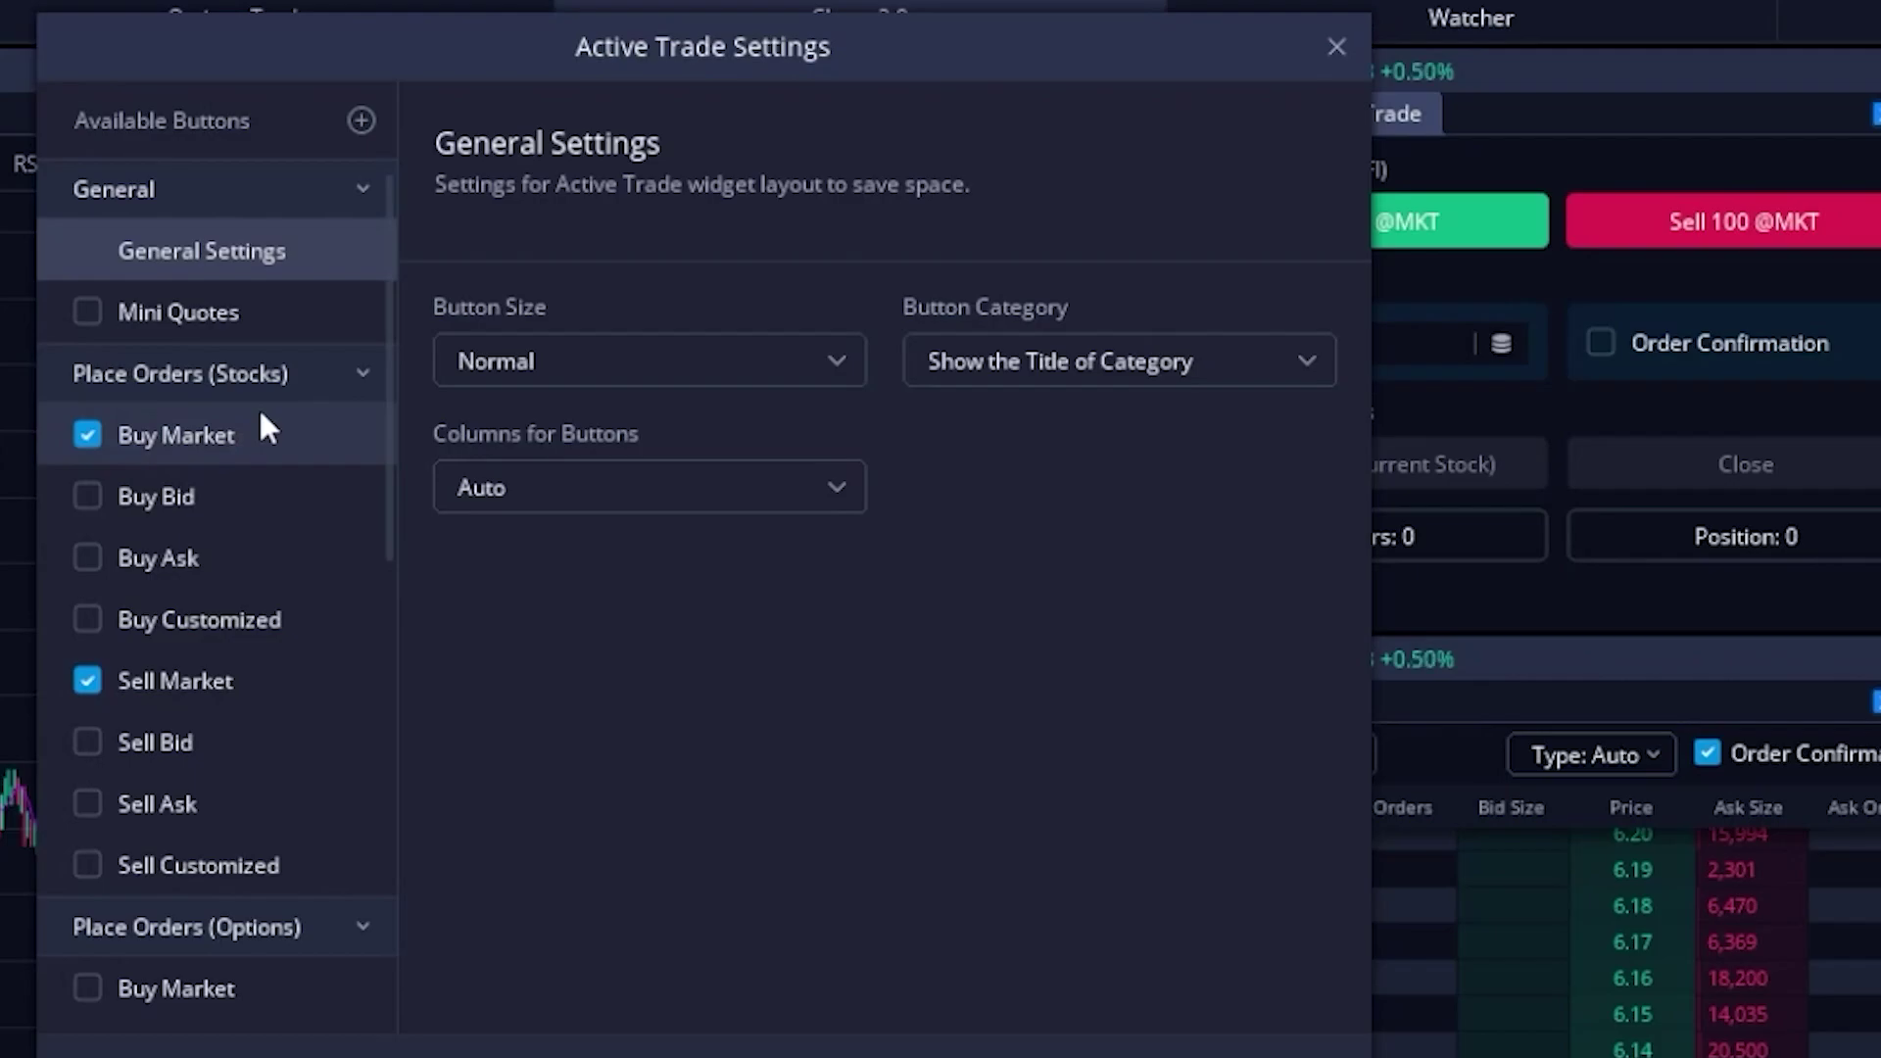
{"action": "scroll", "coordinate": [123, 500], "scroll_direction": "down", "scroll_amount": 3}
{"action": "scroll", "coordinate": [138, 563], "scroll_direction": "down", "scroll_amount": 6}
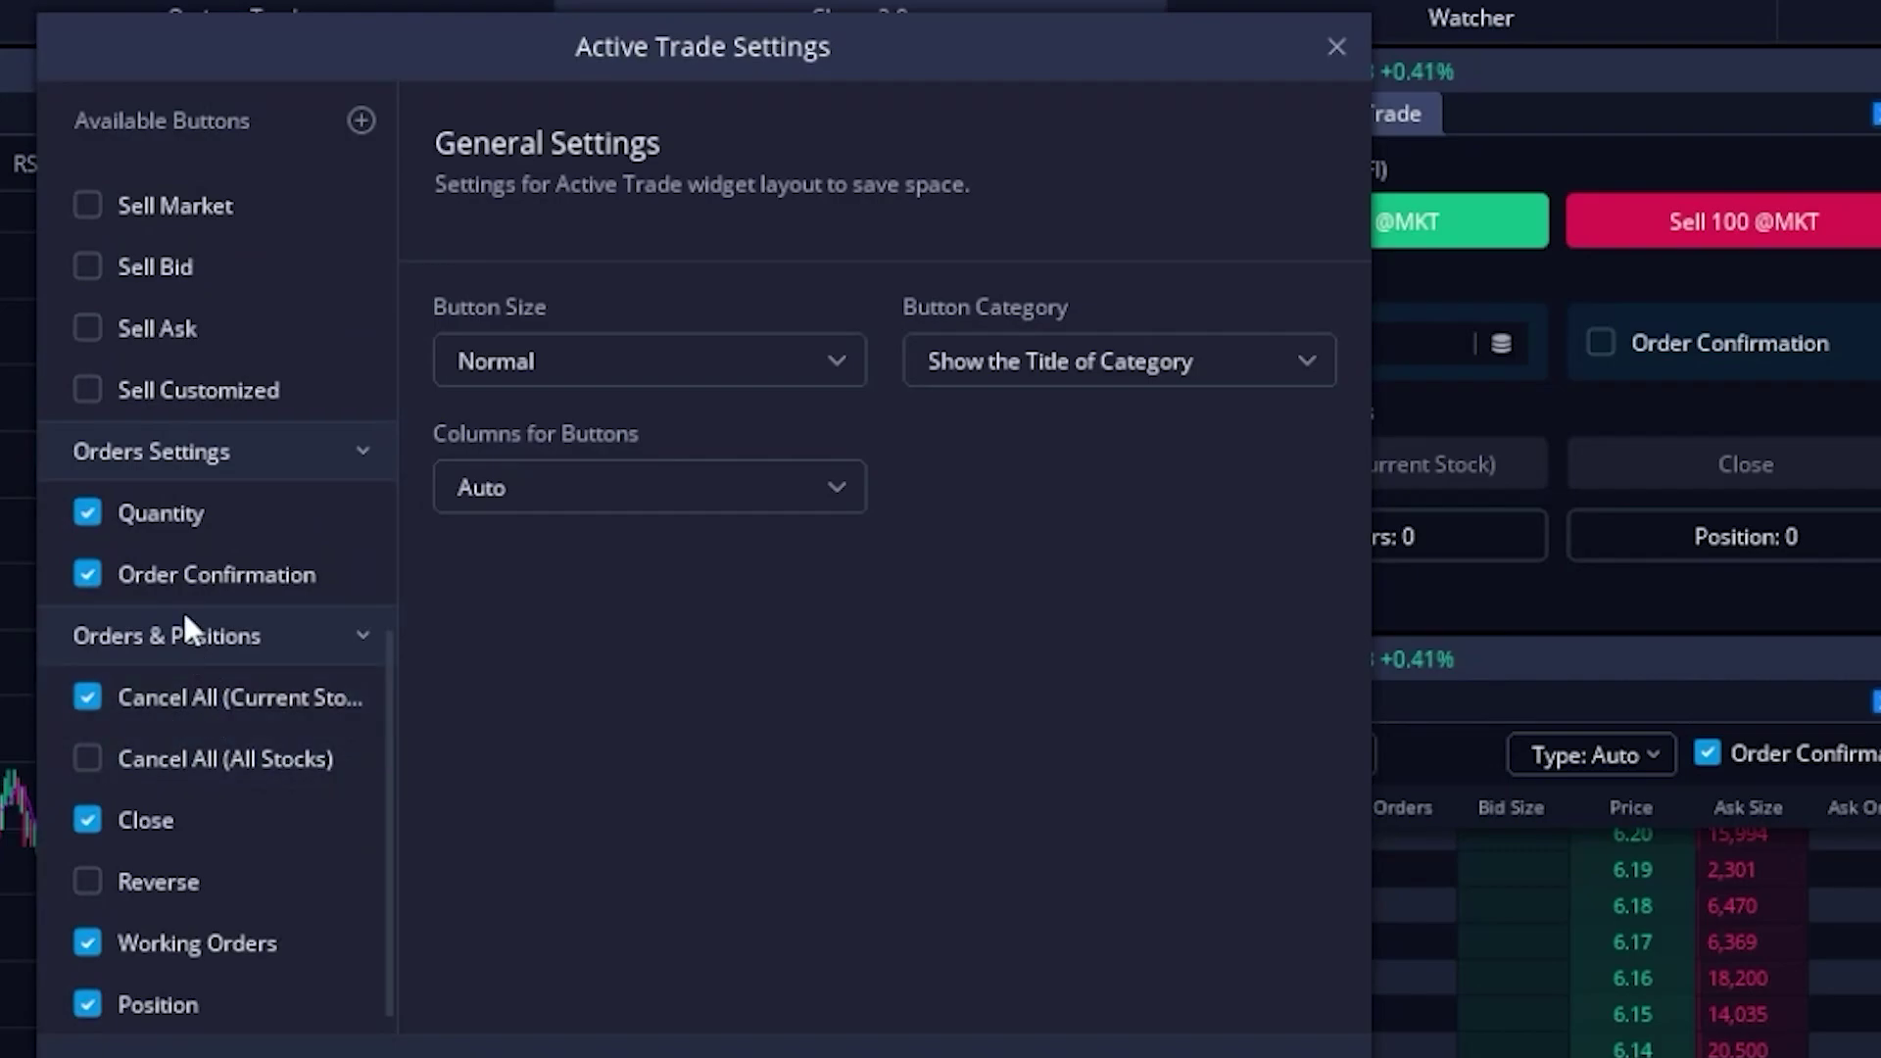
{"action": "scroll", "coordinate": [185, 617], "scroll_direction": "up", "scroll_amount": 9}
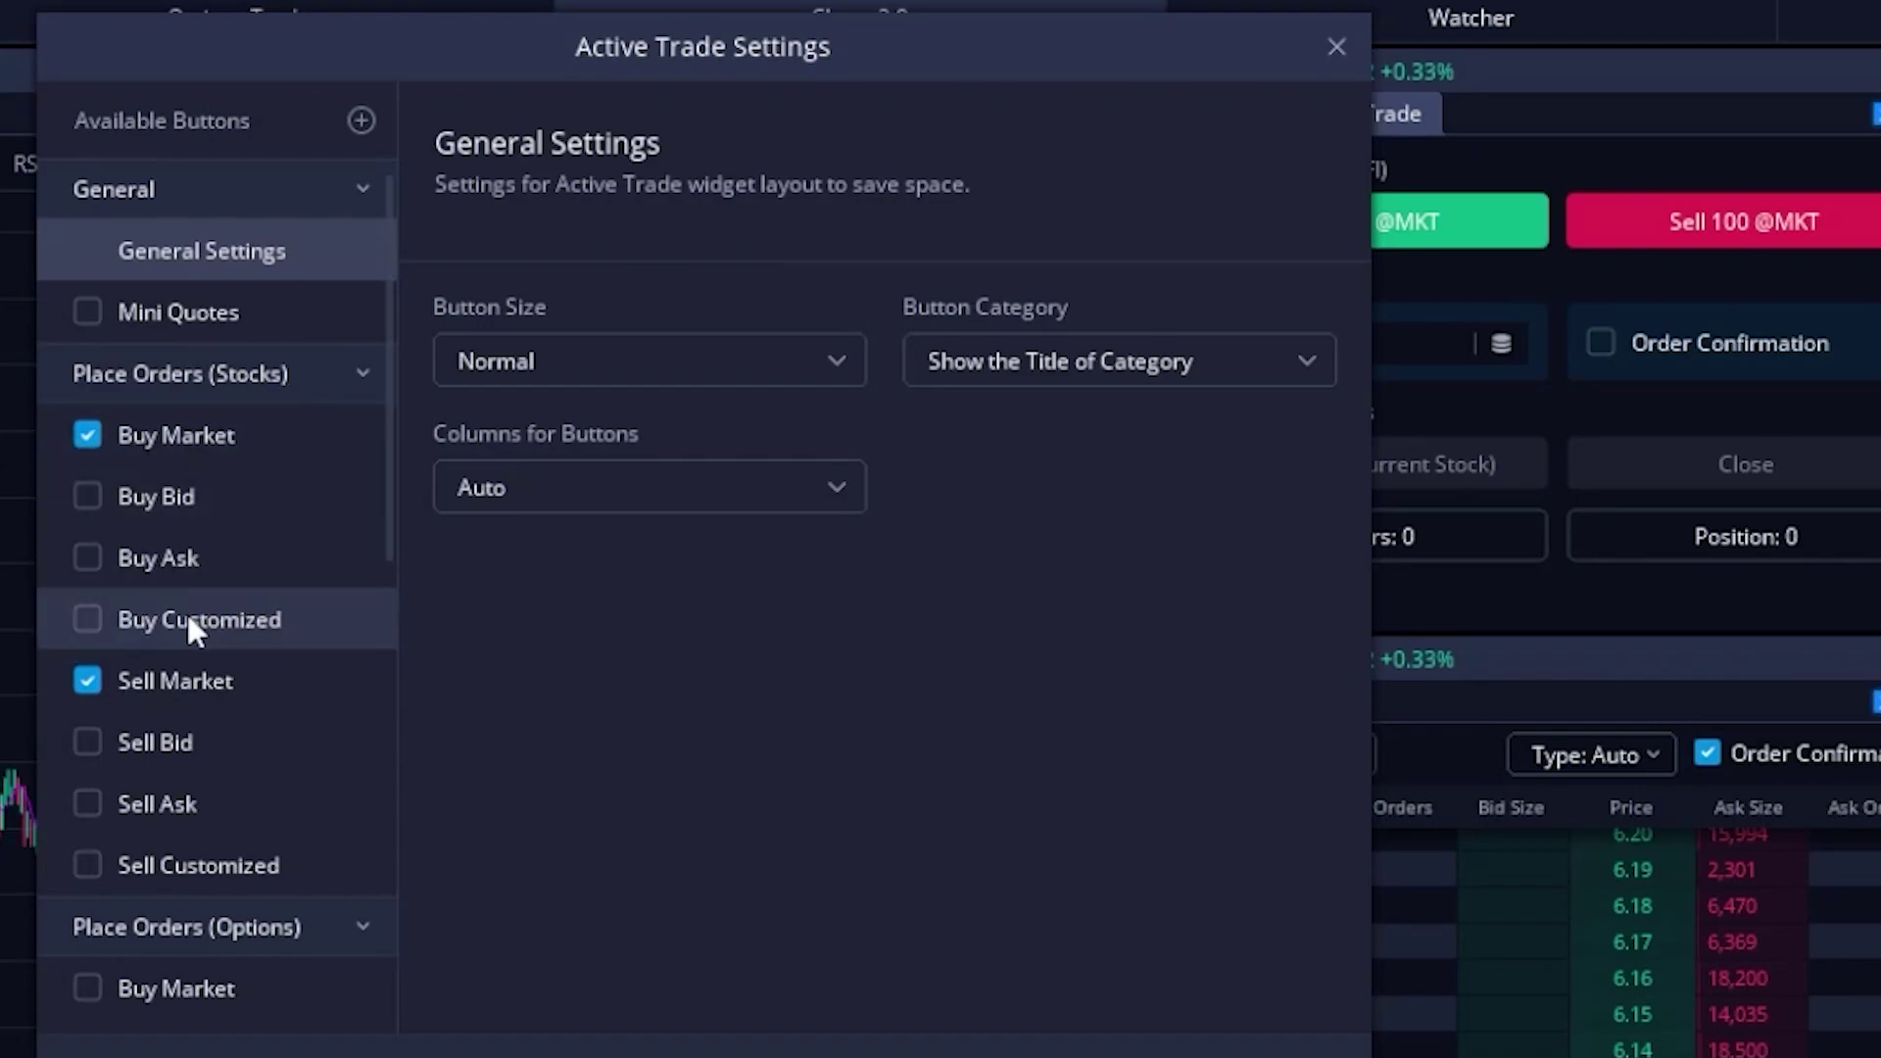
{"action": "left_click", "coordinate": [86, 627]}
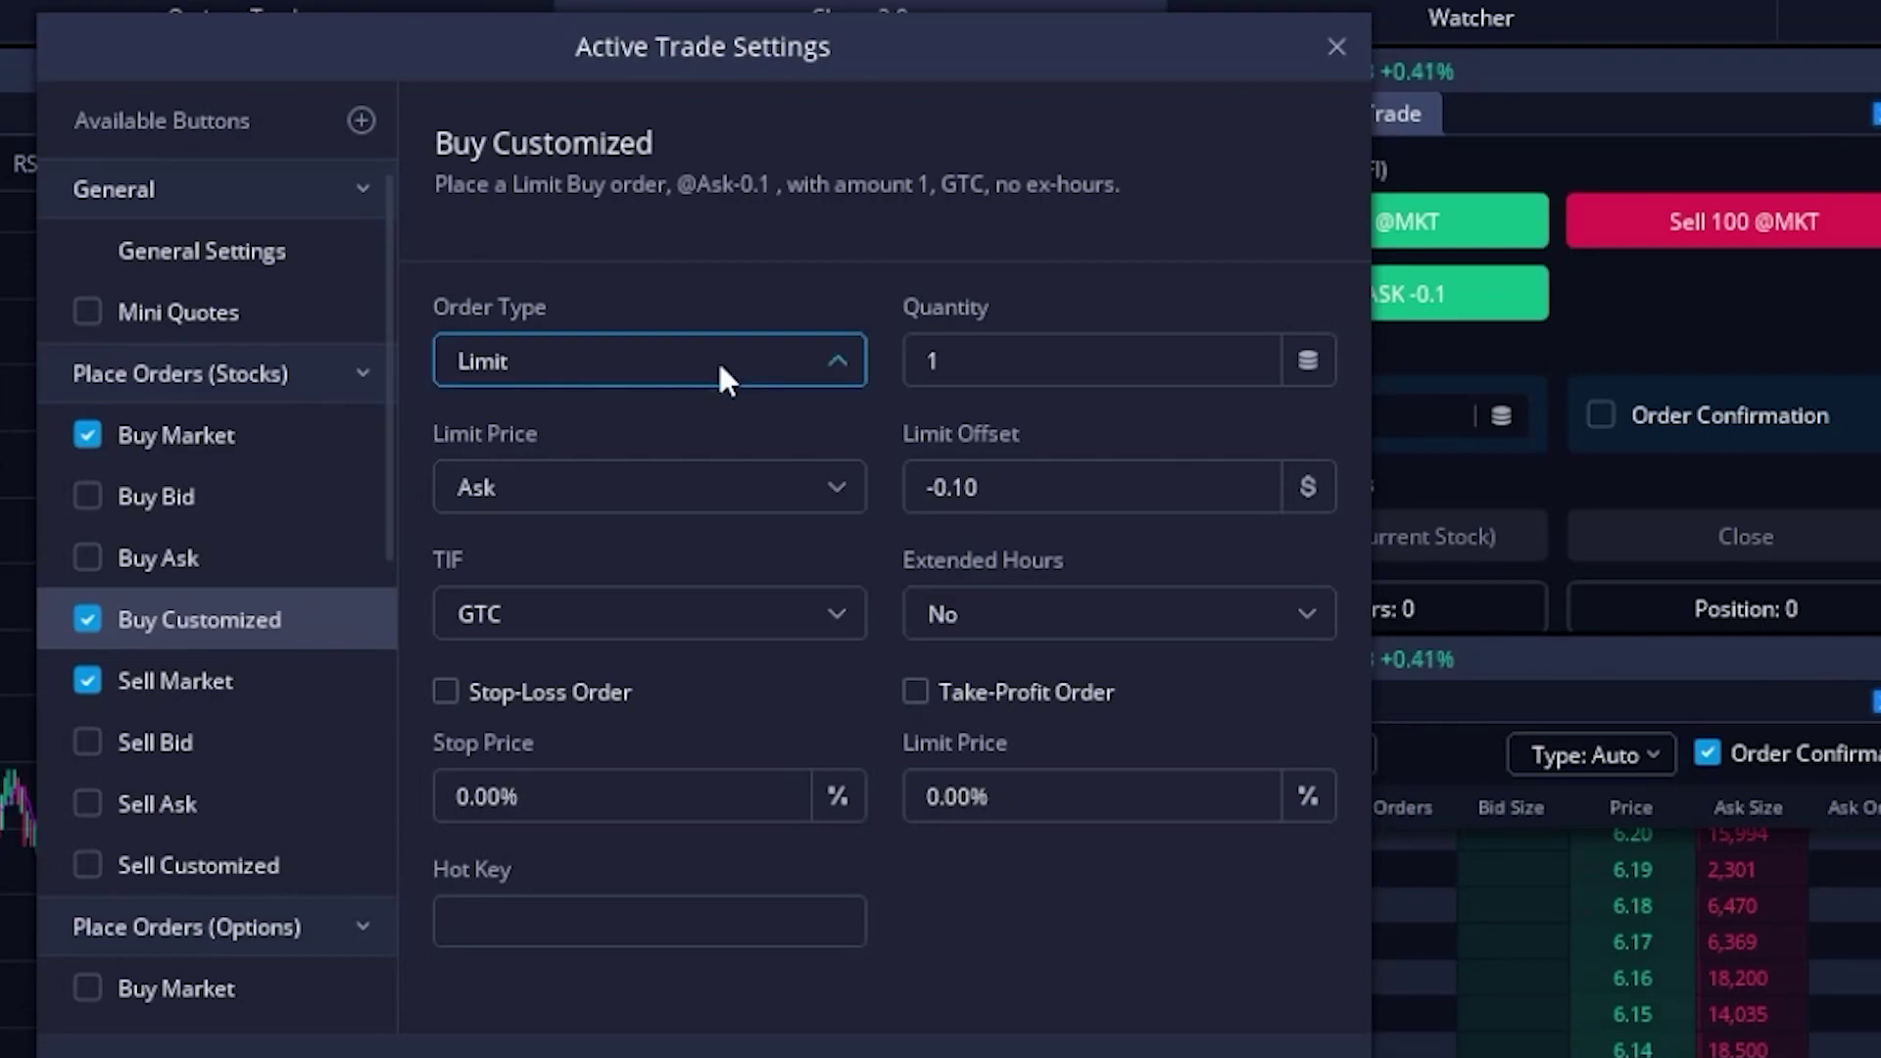
Review the Buy Customized order types, keeping Limit with quantity 1, and select Ask as the limit price
{"action": "left_click", "coordinate": [723, 370]}
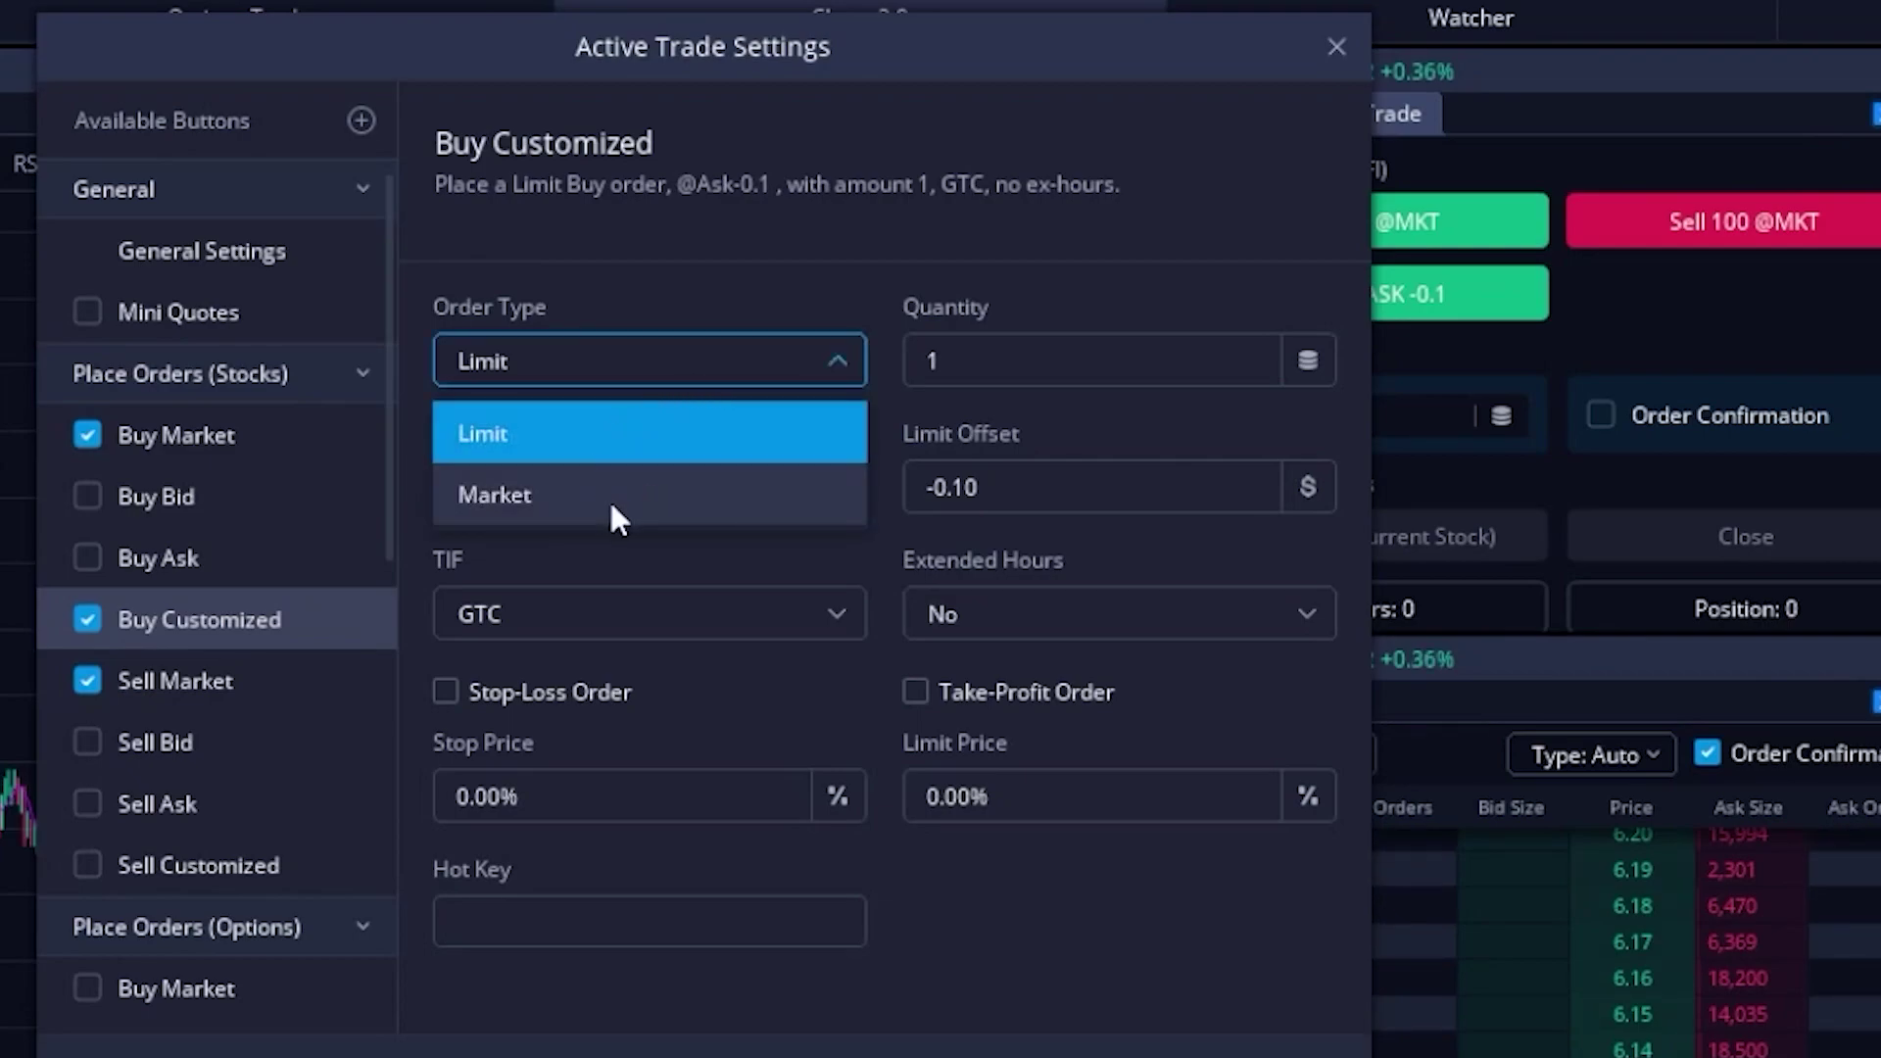
{"action": "left_click", "coordinate": [984, 361]}
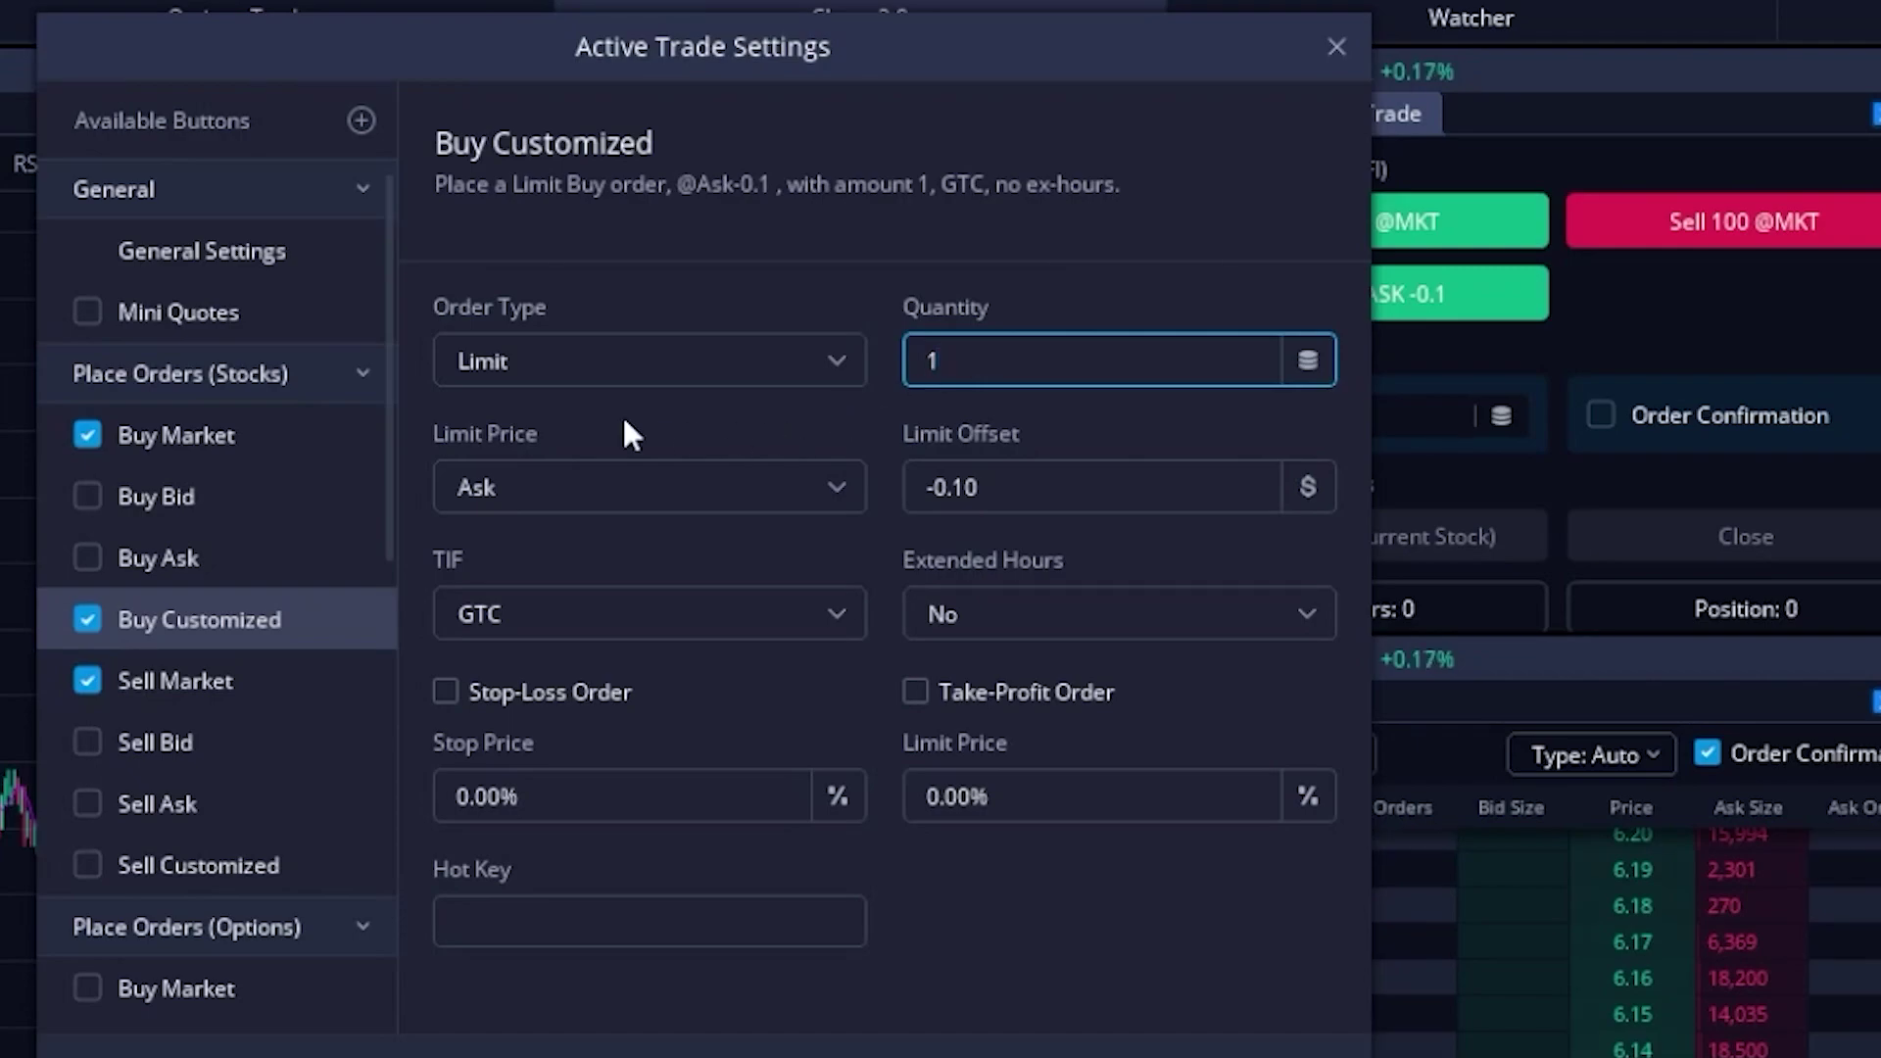
{"action": "left_click", "coordinate": [516, 493]}
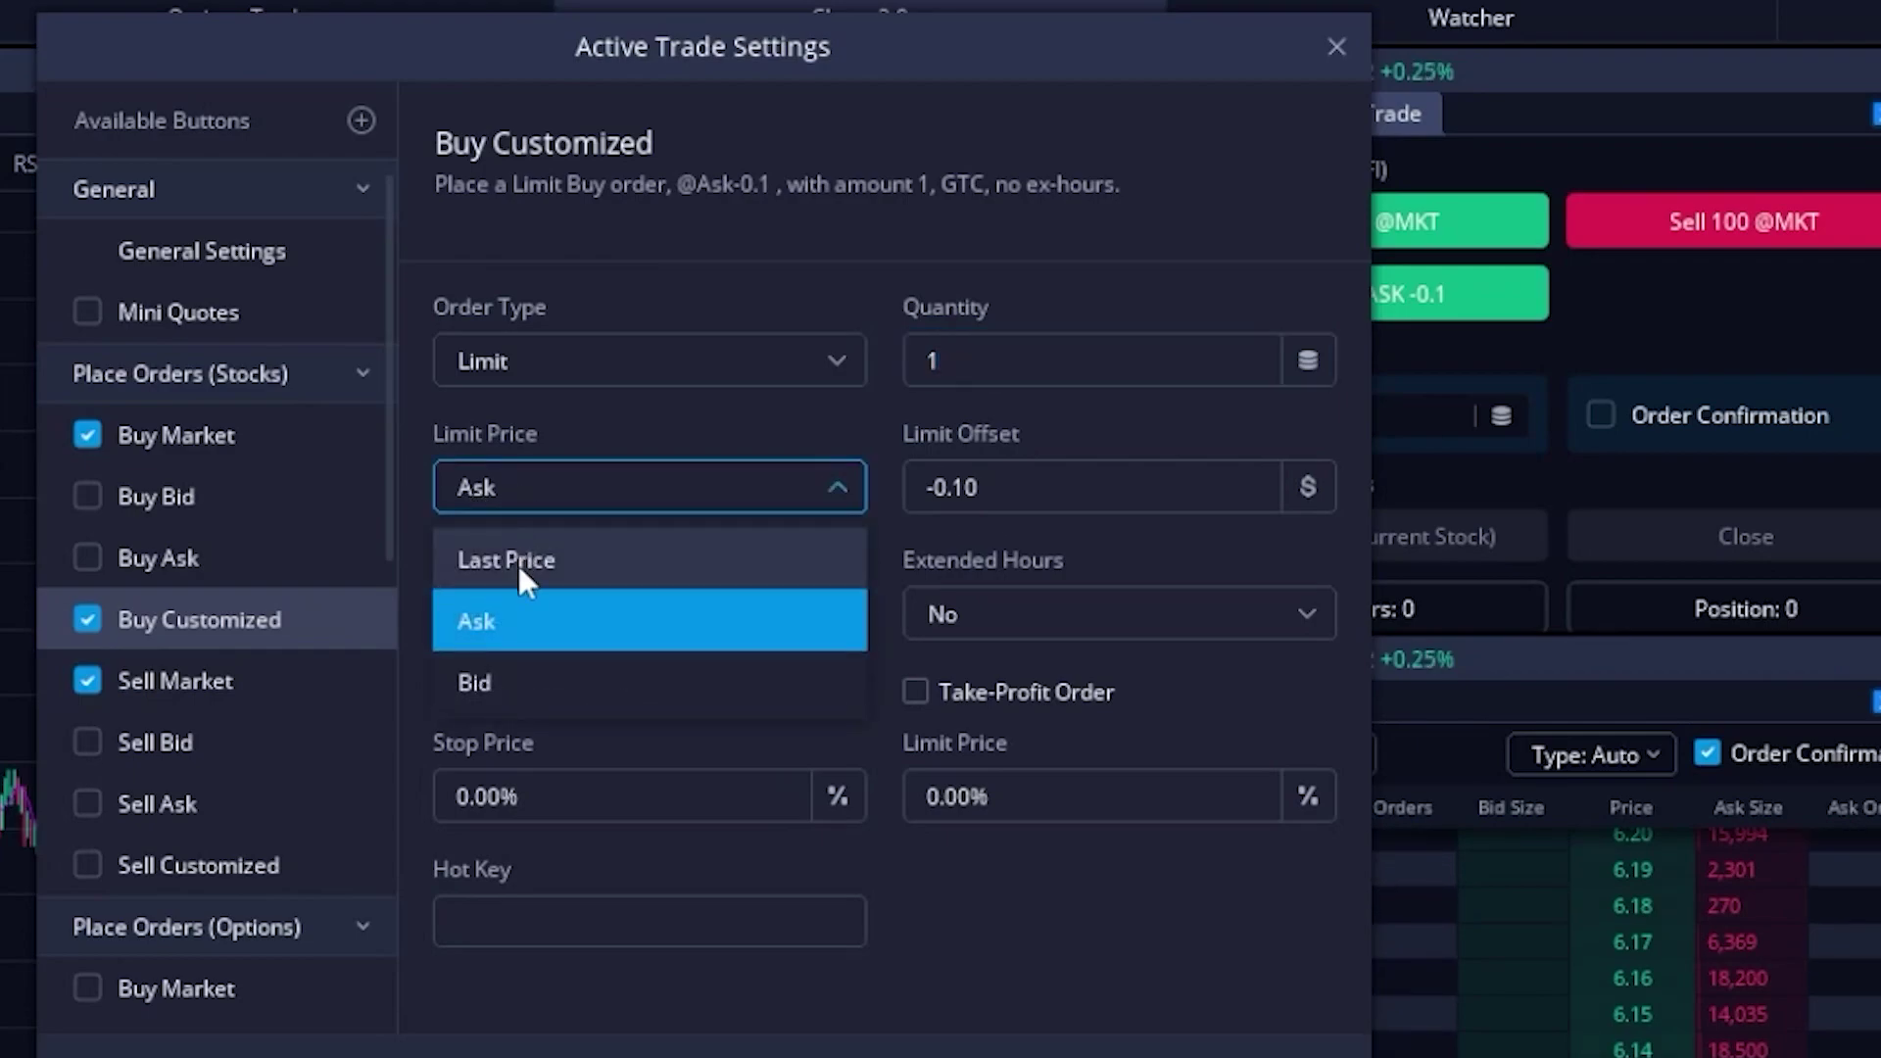
{"action": "left_click", "coordinate": [522, 627]}
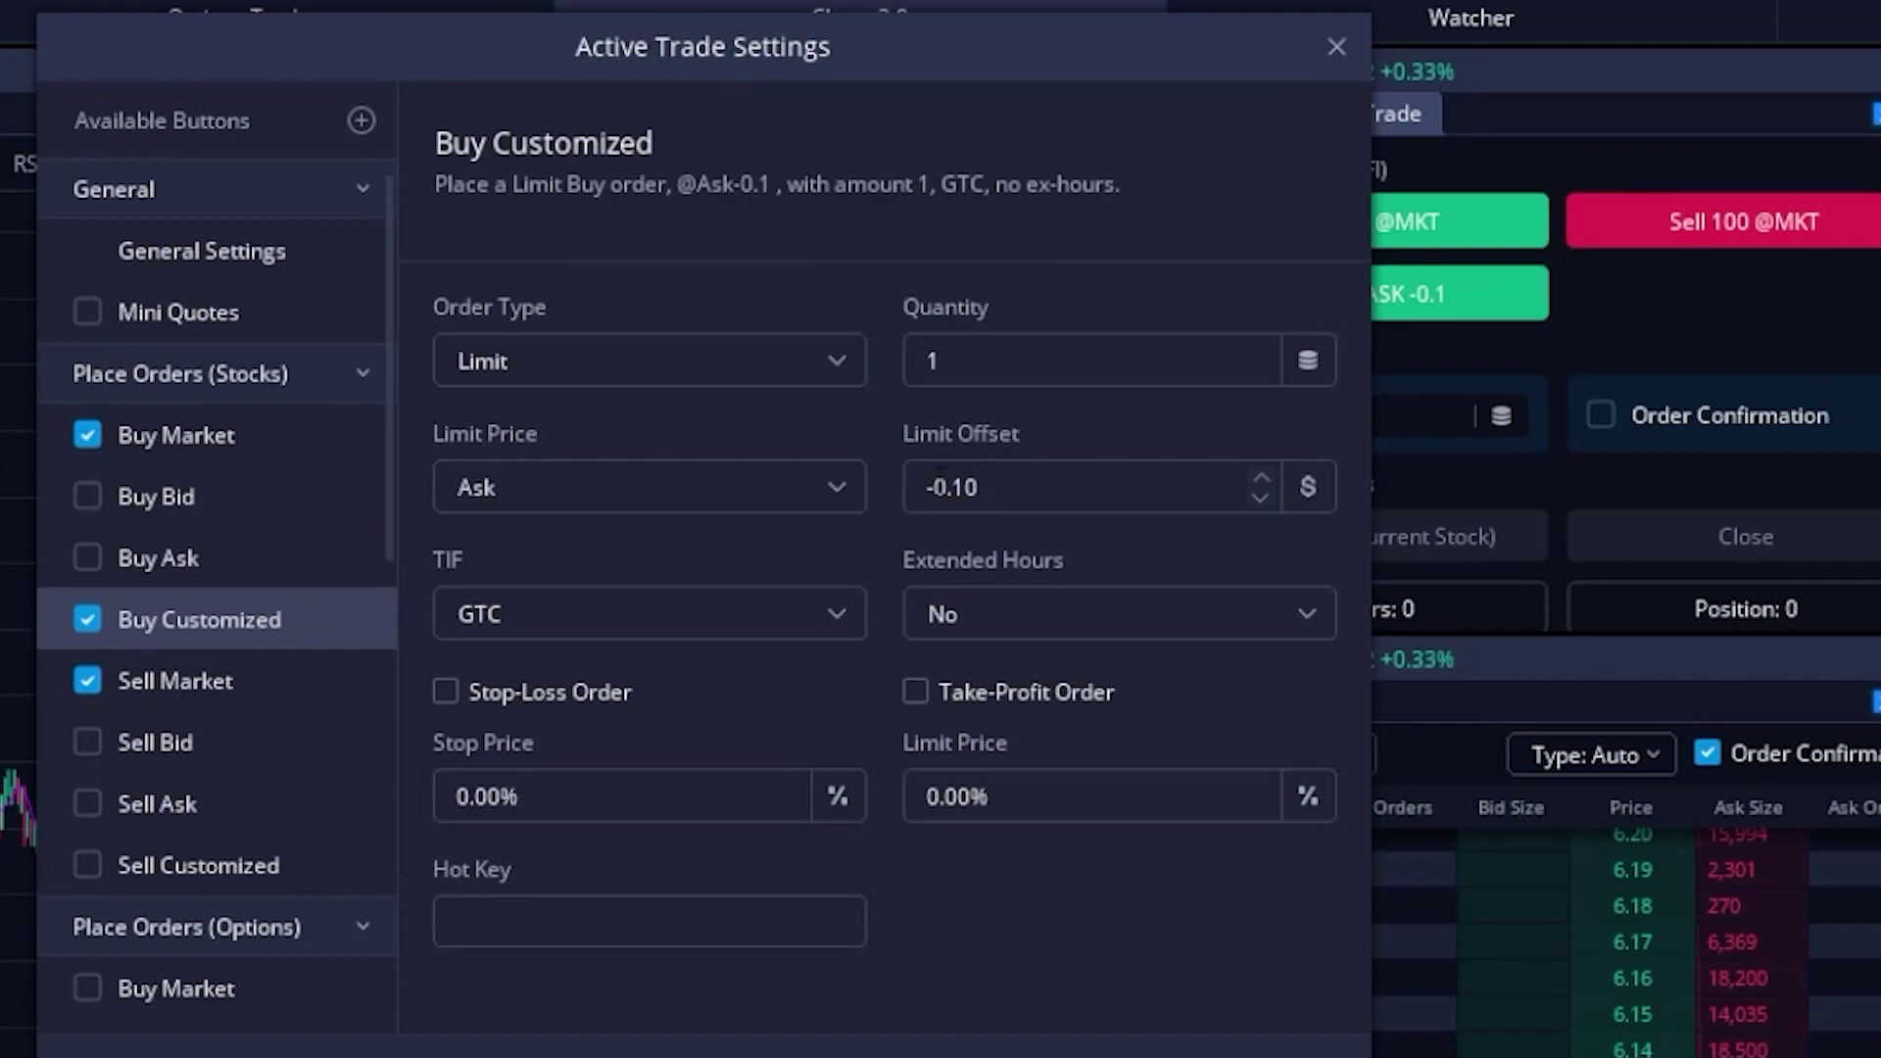
Set the Buy Customized button's limit offset to 0
{"action": "left_click", "coordinate": [995, 485]}
{"action": "key", "text": "Left"}
{"action": "key", "text": "Left"}
{"action": "key", "text": "Left"}
{"action": "key", "text": "Left"}
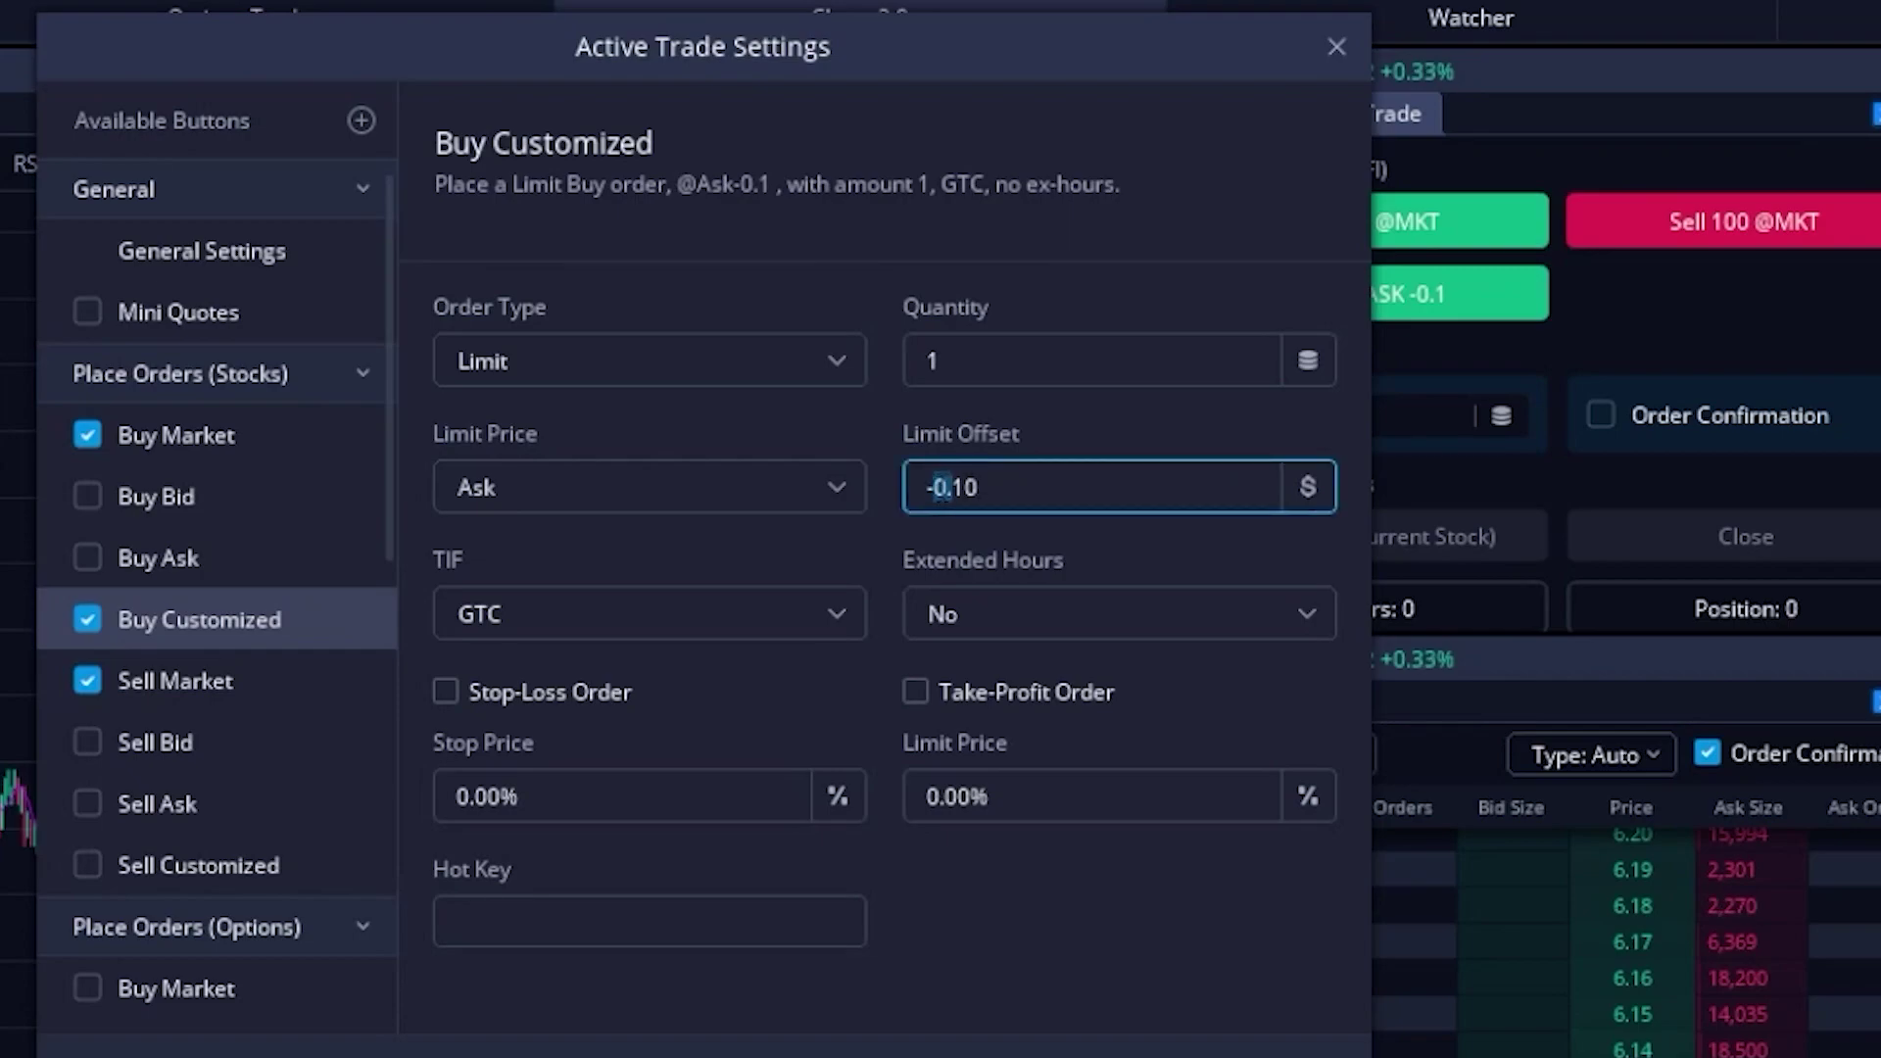
{"action": "key", "text": "shift+Right"}
{"action": "left_click_drag", "start_coordinate": [995, 485], "coordinate": [884, 478]}
{"action": "type", "text": "0"}
{"action": "left_click", "coordinate": [991, 439]}
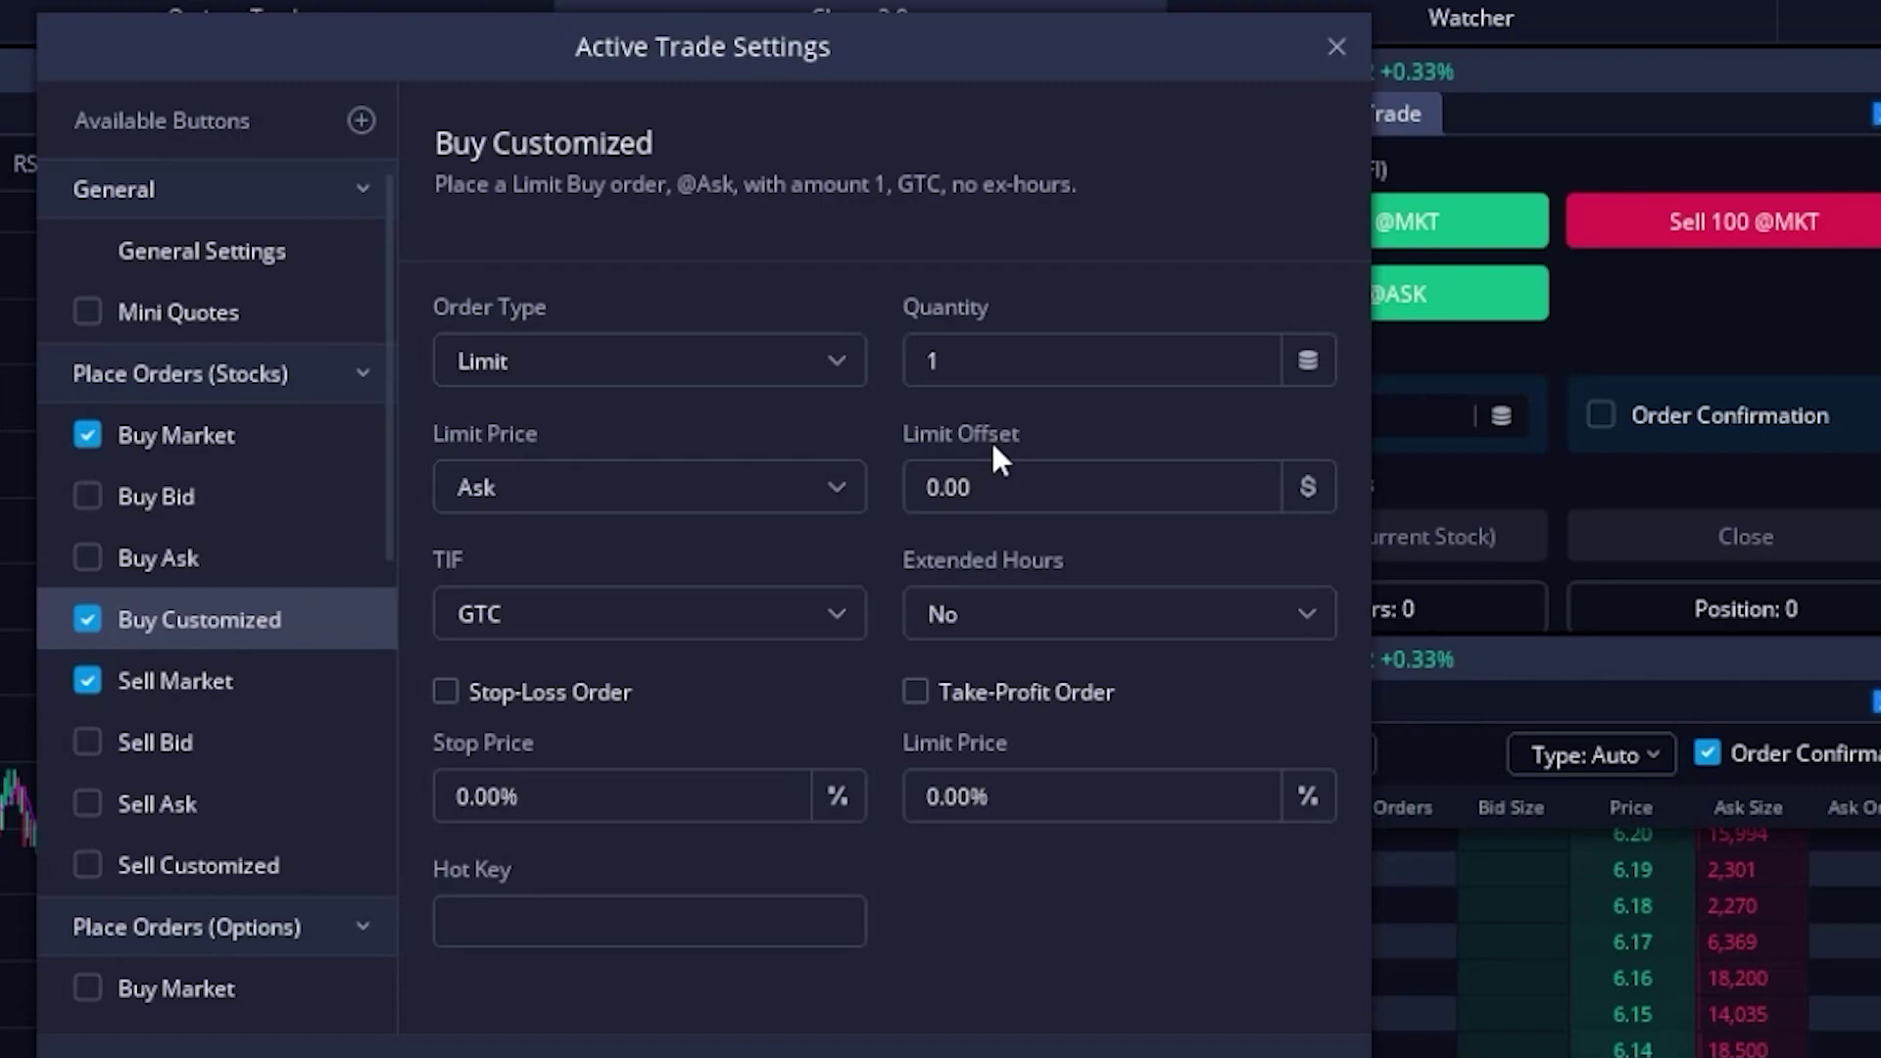
Set the Buy Customized button's limit offset to -0.10
{"action": "left_click", "coordinate": [963, 487]}
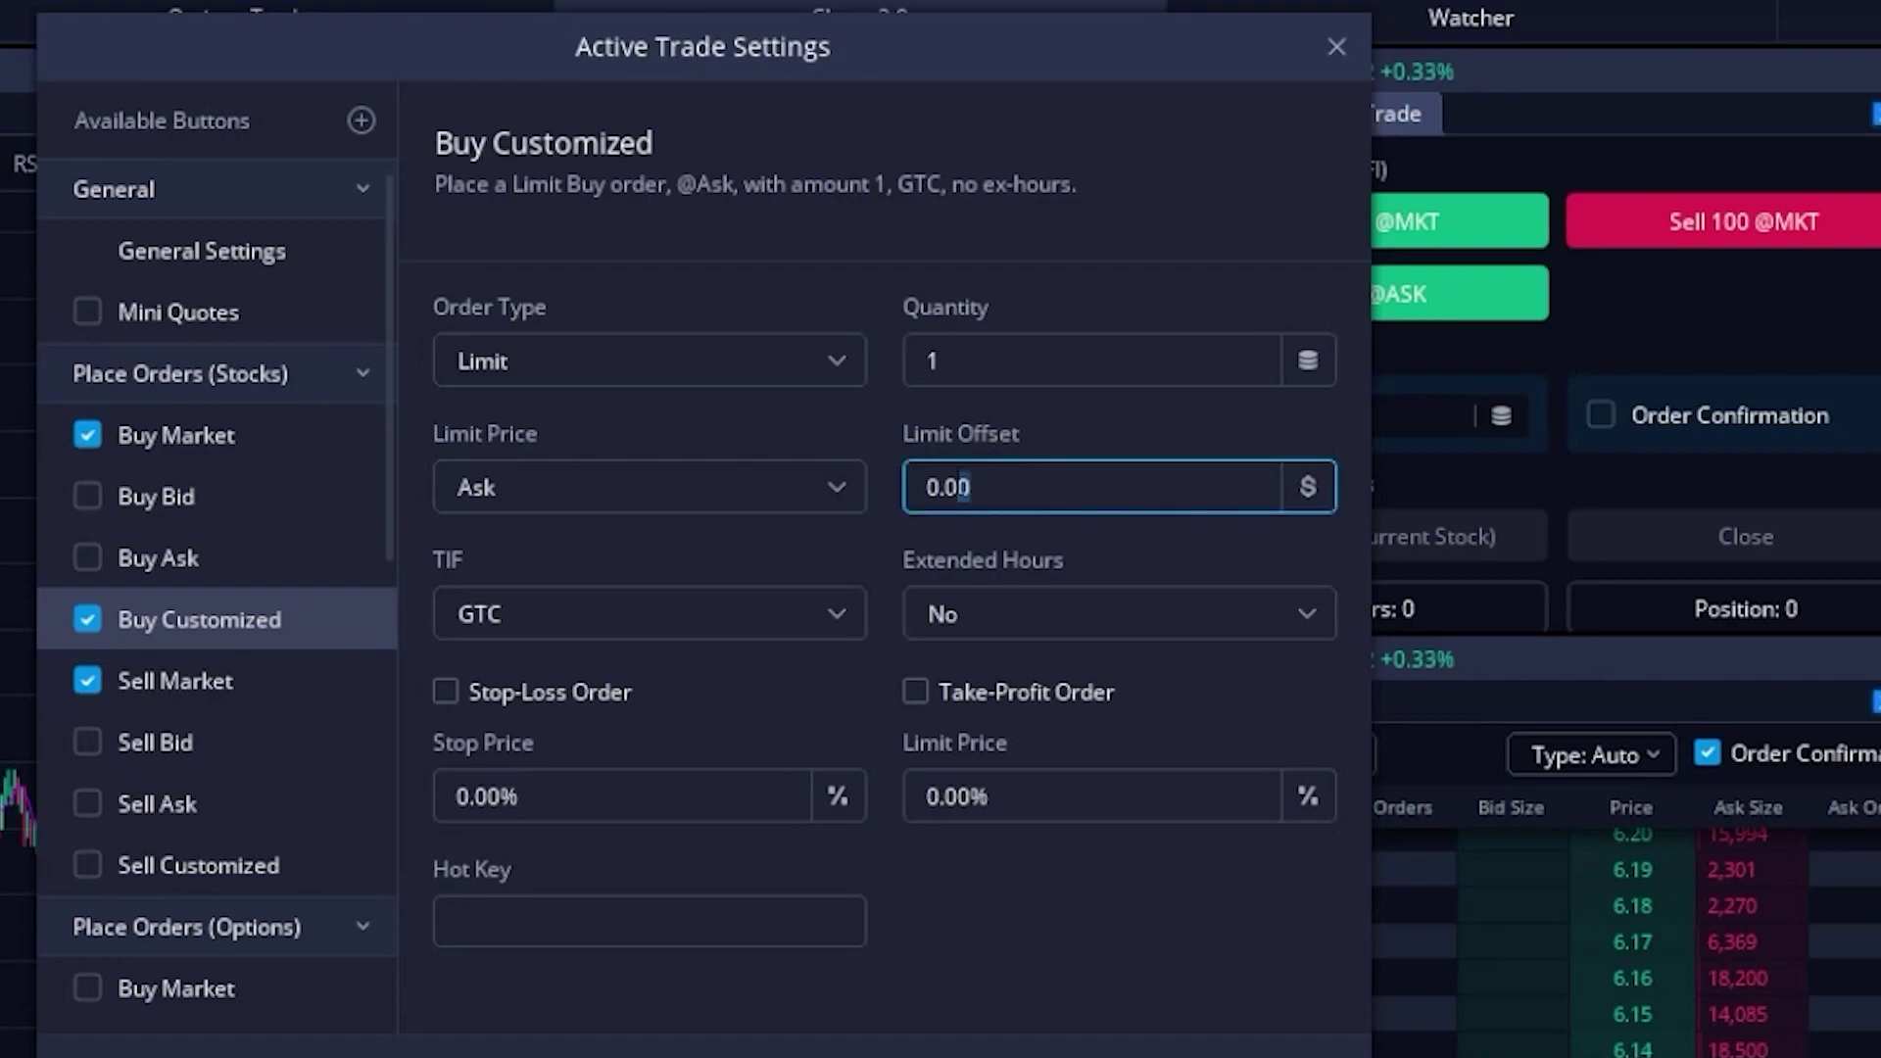
{"action": "key", "text": "ctrl+a"}
{"action": "type", "text": "-.10"}
Attach a Stop-Loss Order with a 15% stop price to the Buy Customized button and save the settings
{"action": "left_click", "coordinate": [453, 702]}
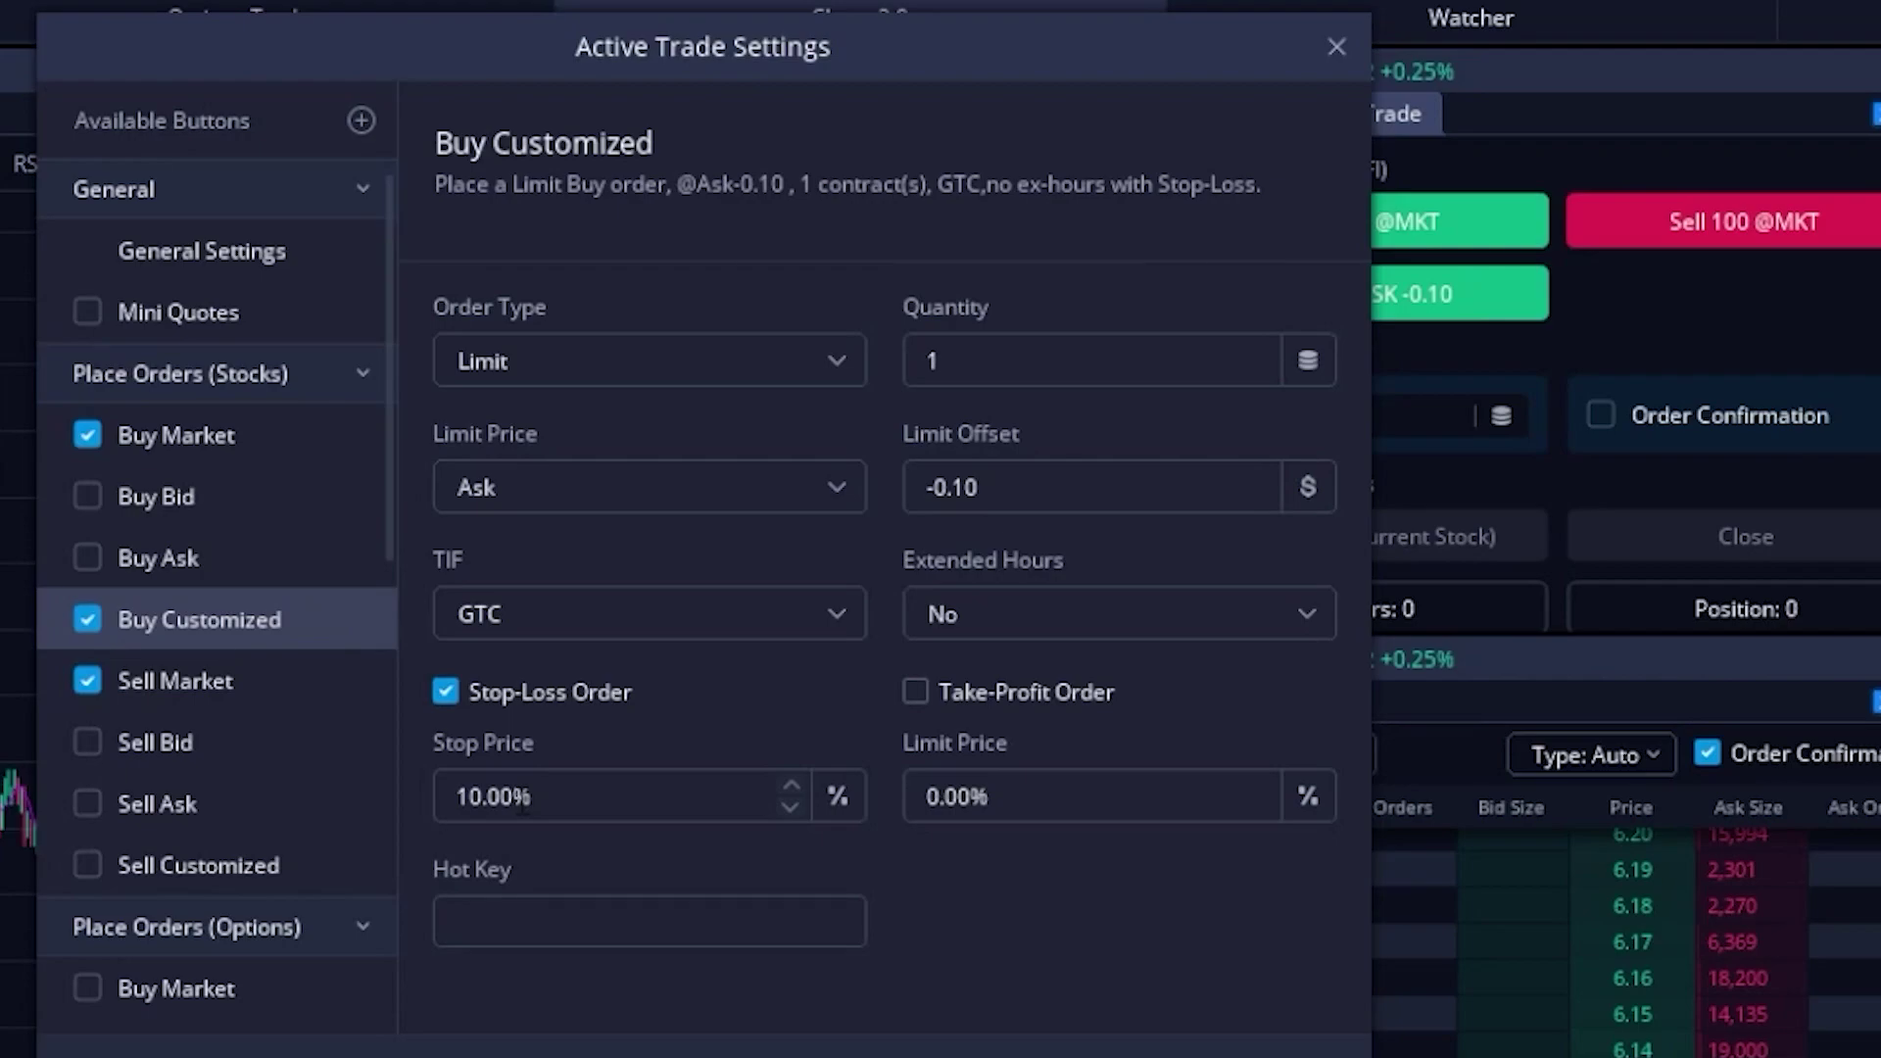
{"action": "left_click_drag", "start_coordinate": [537, 798], "coordinate": [464, 811]}
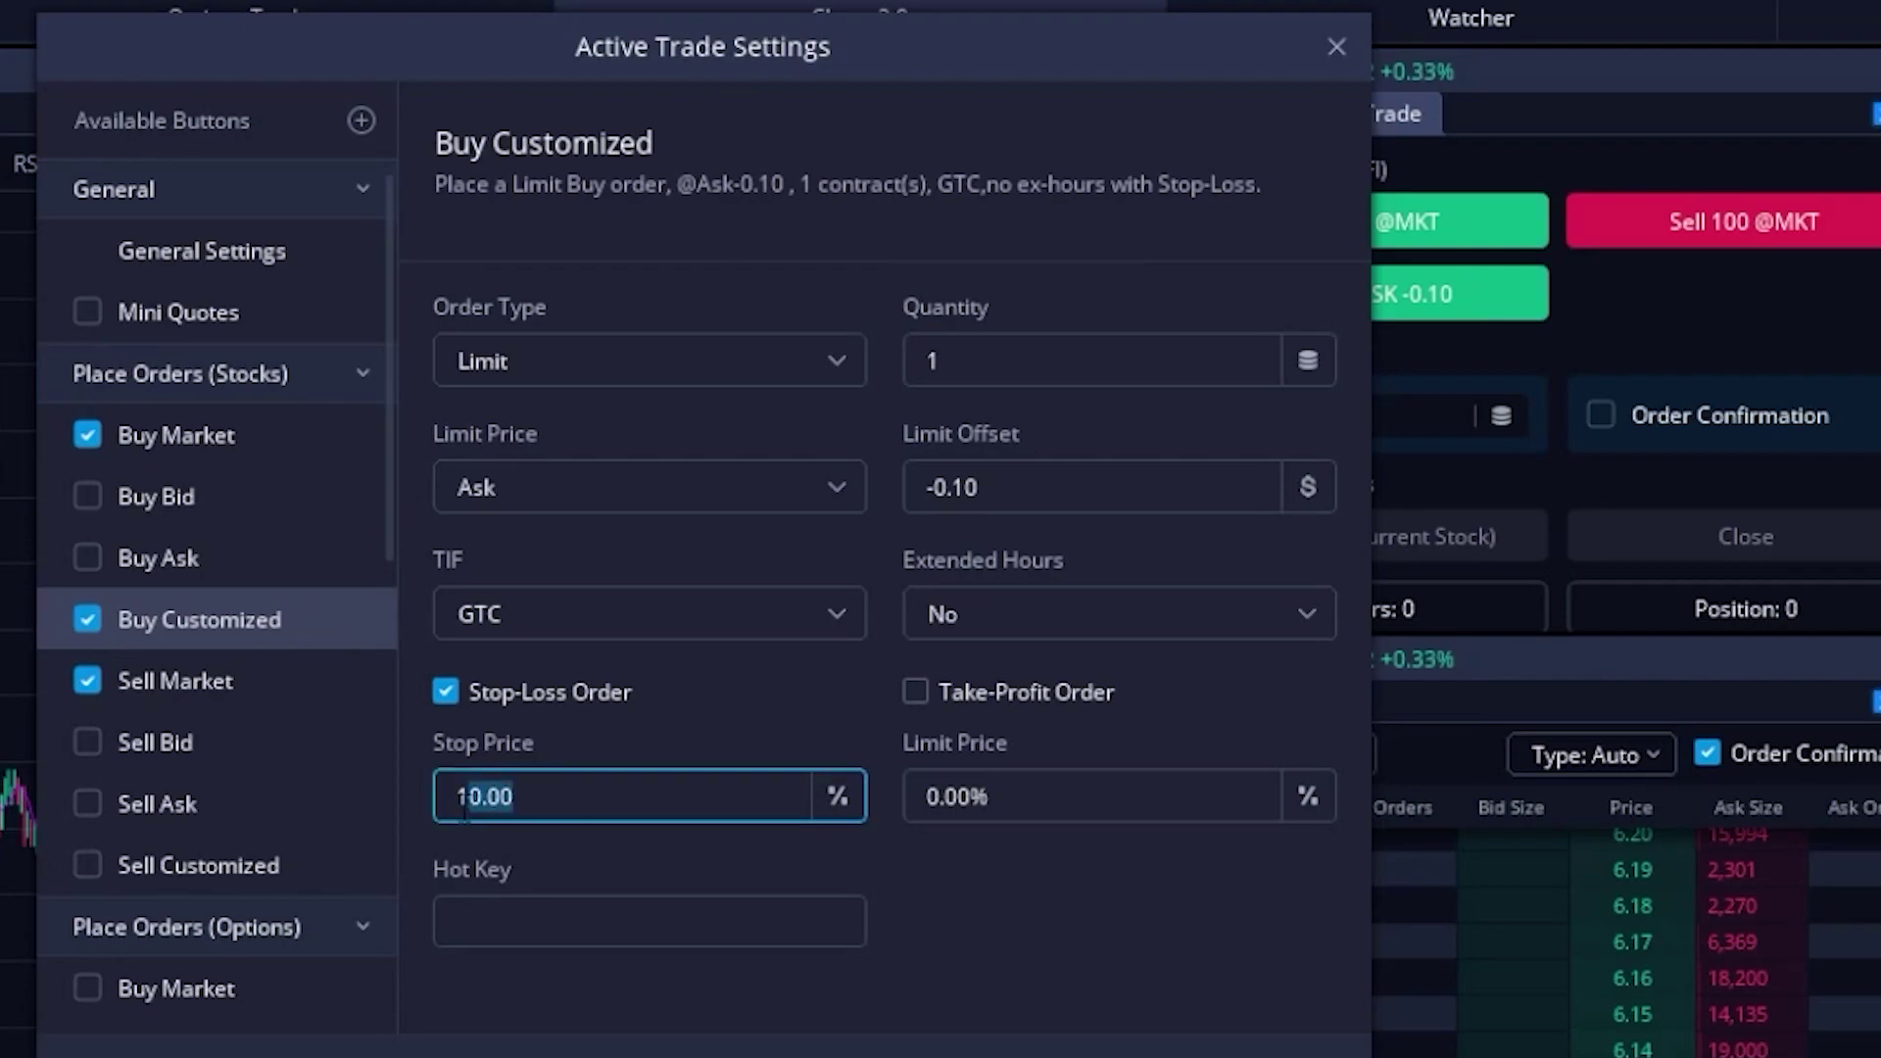
{"action": "type", "text": "15"}
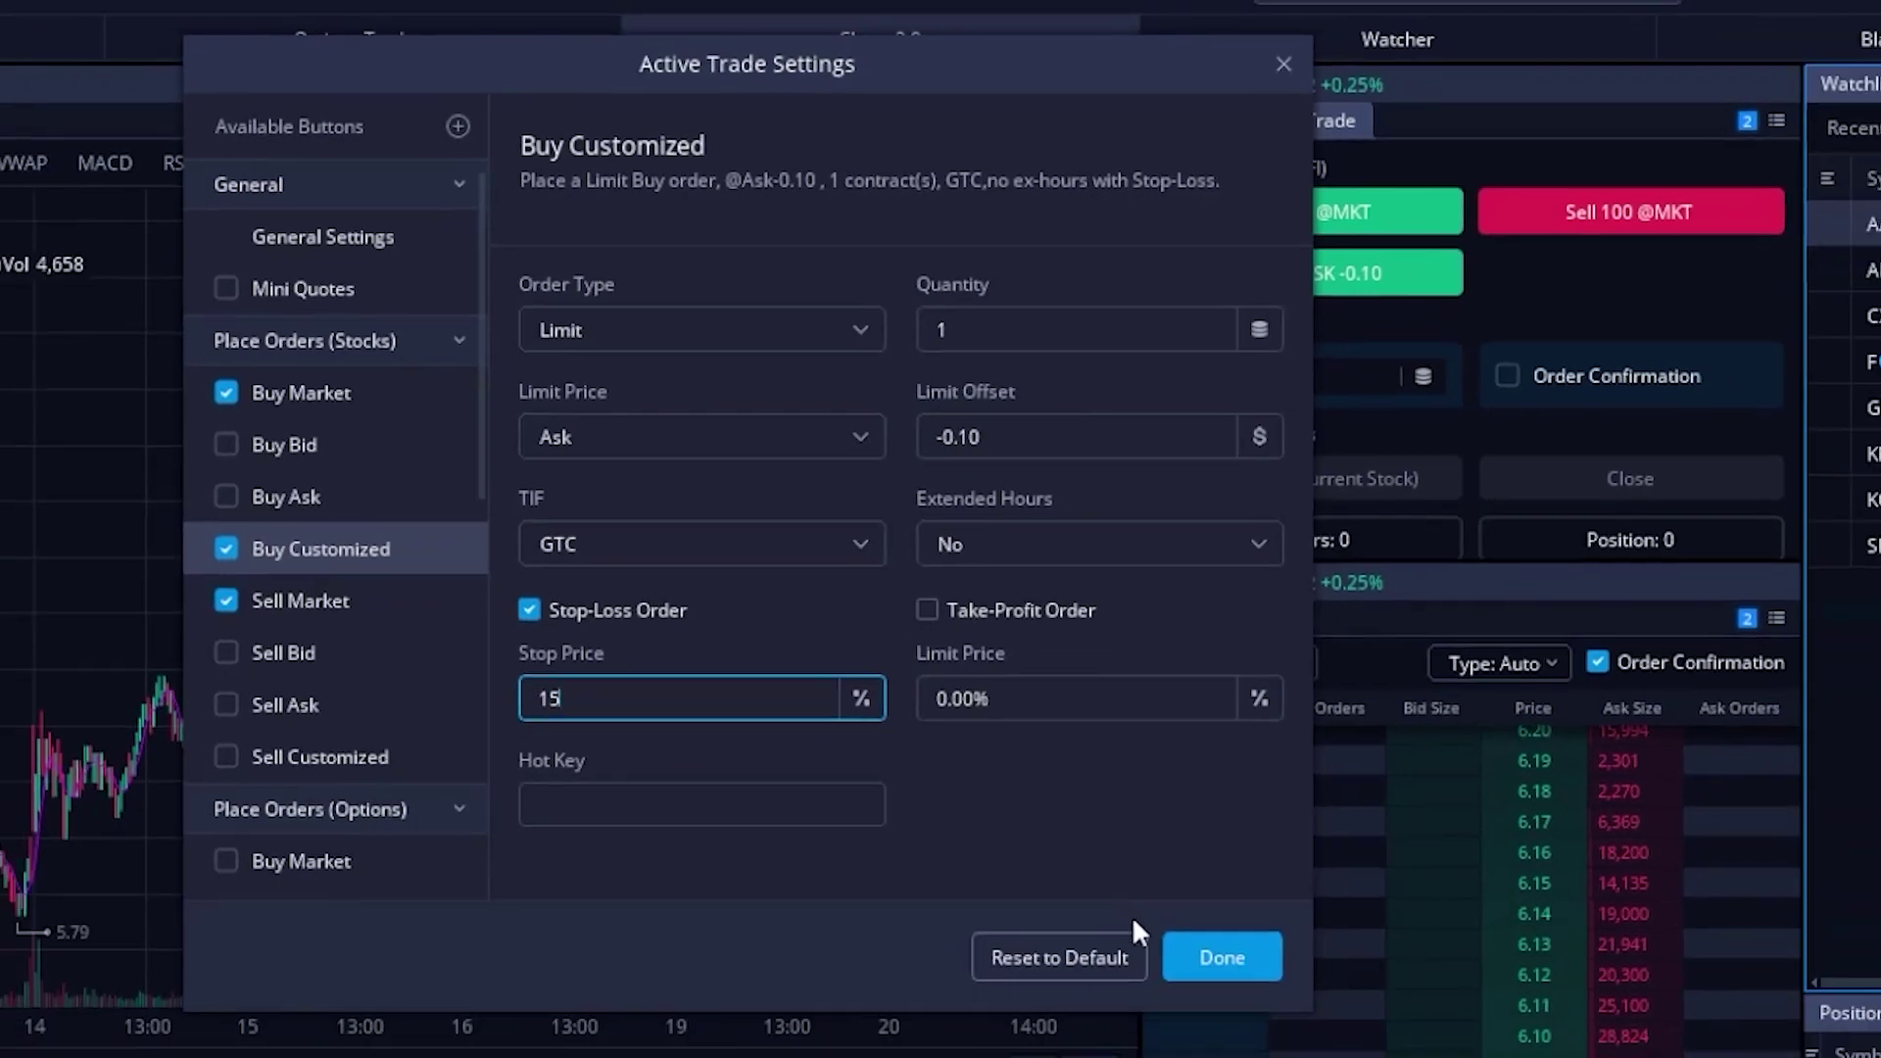
{"action": "left_click", "coordinate": [1207, 958]}
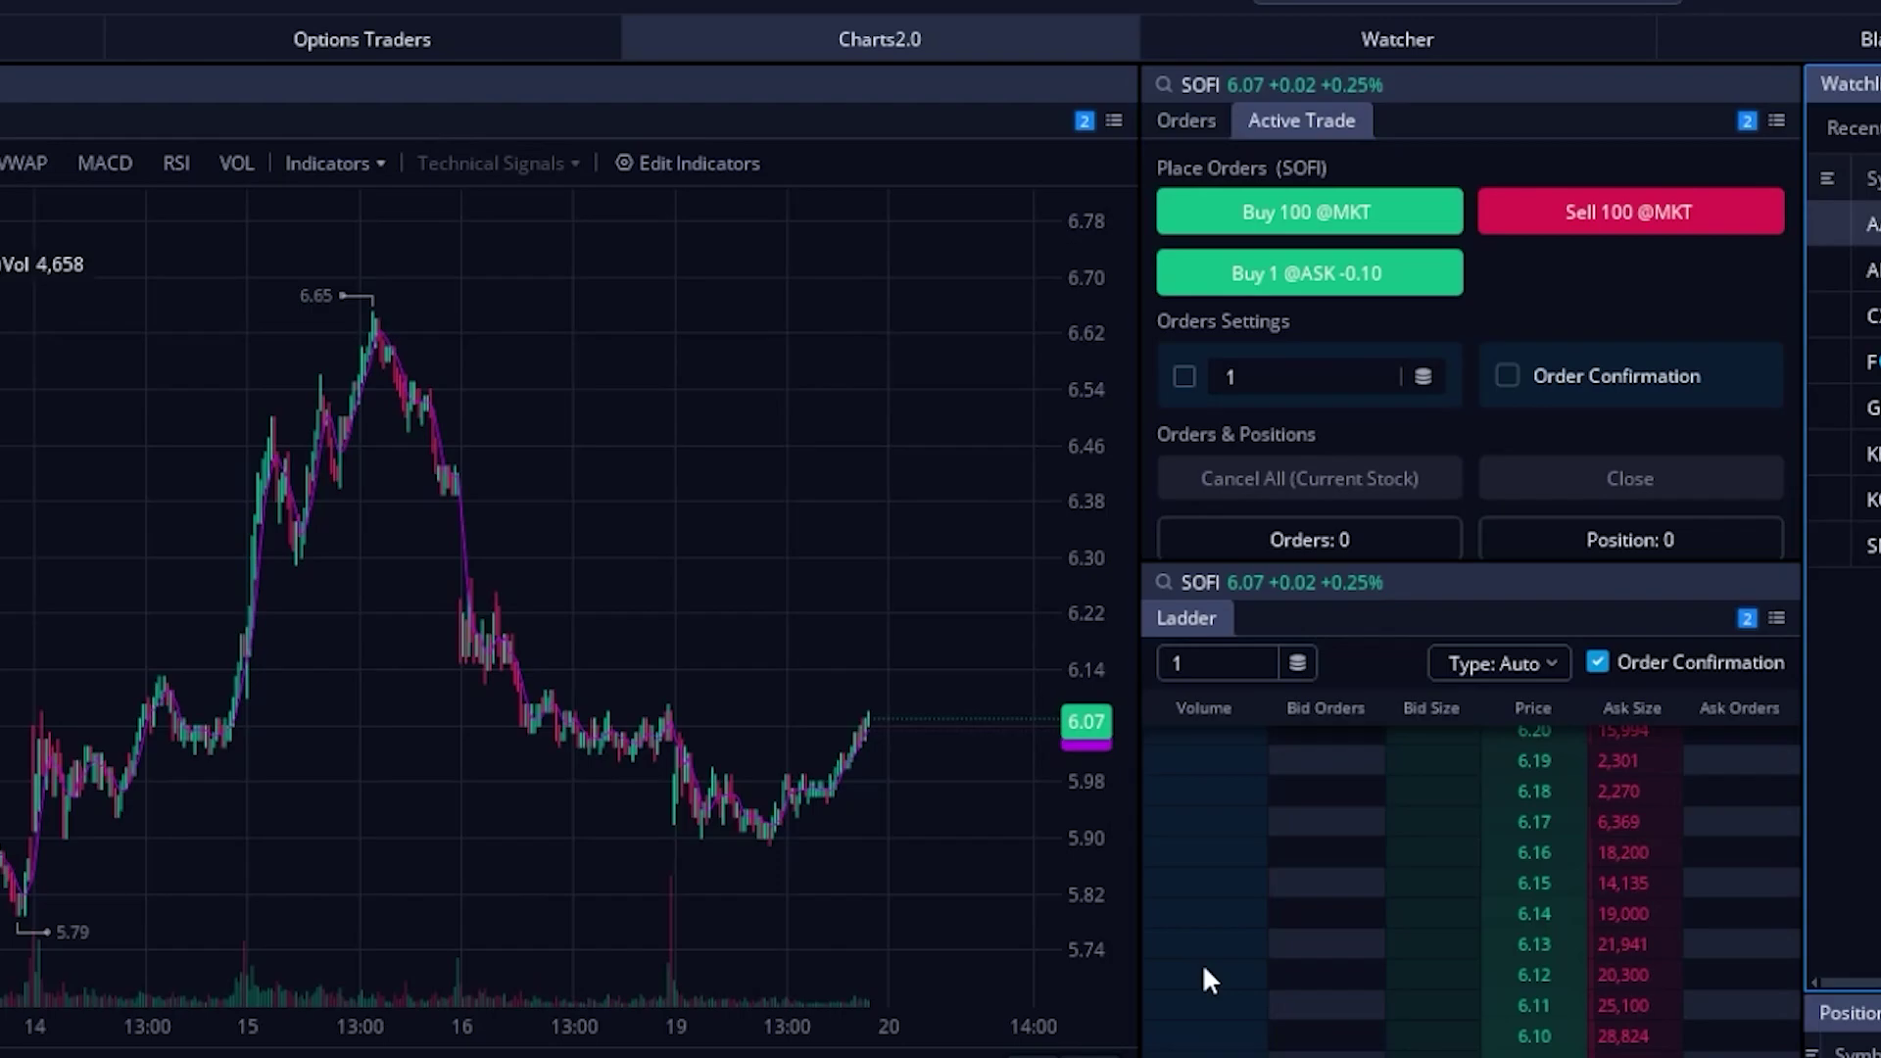
Place a SOFI buy order for 1 share at the ask minus 0.10 using the customized Active Trade button
{"action": "left_click", "coordinate": [1337, 278]}
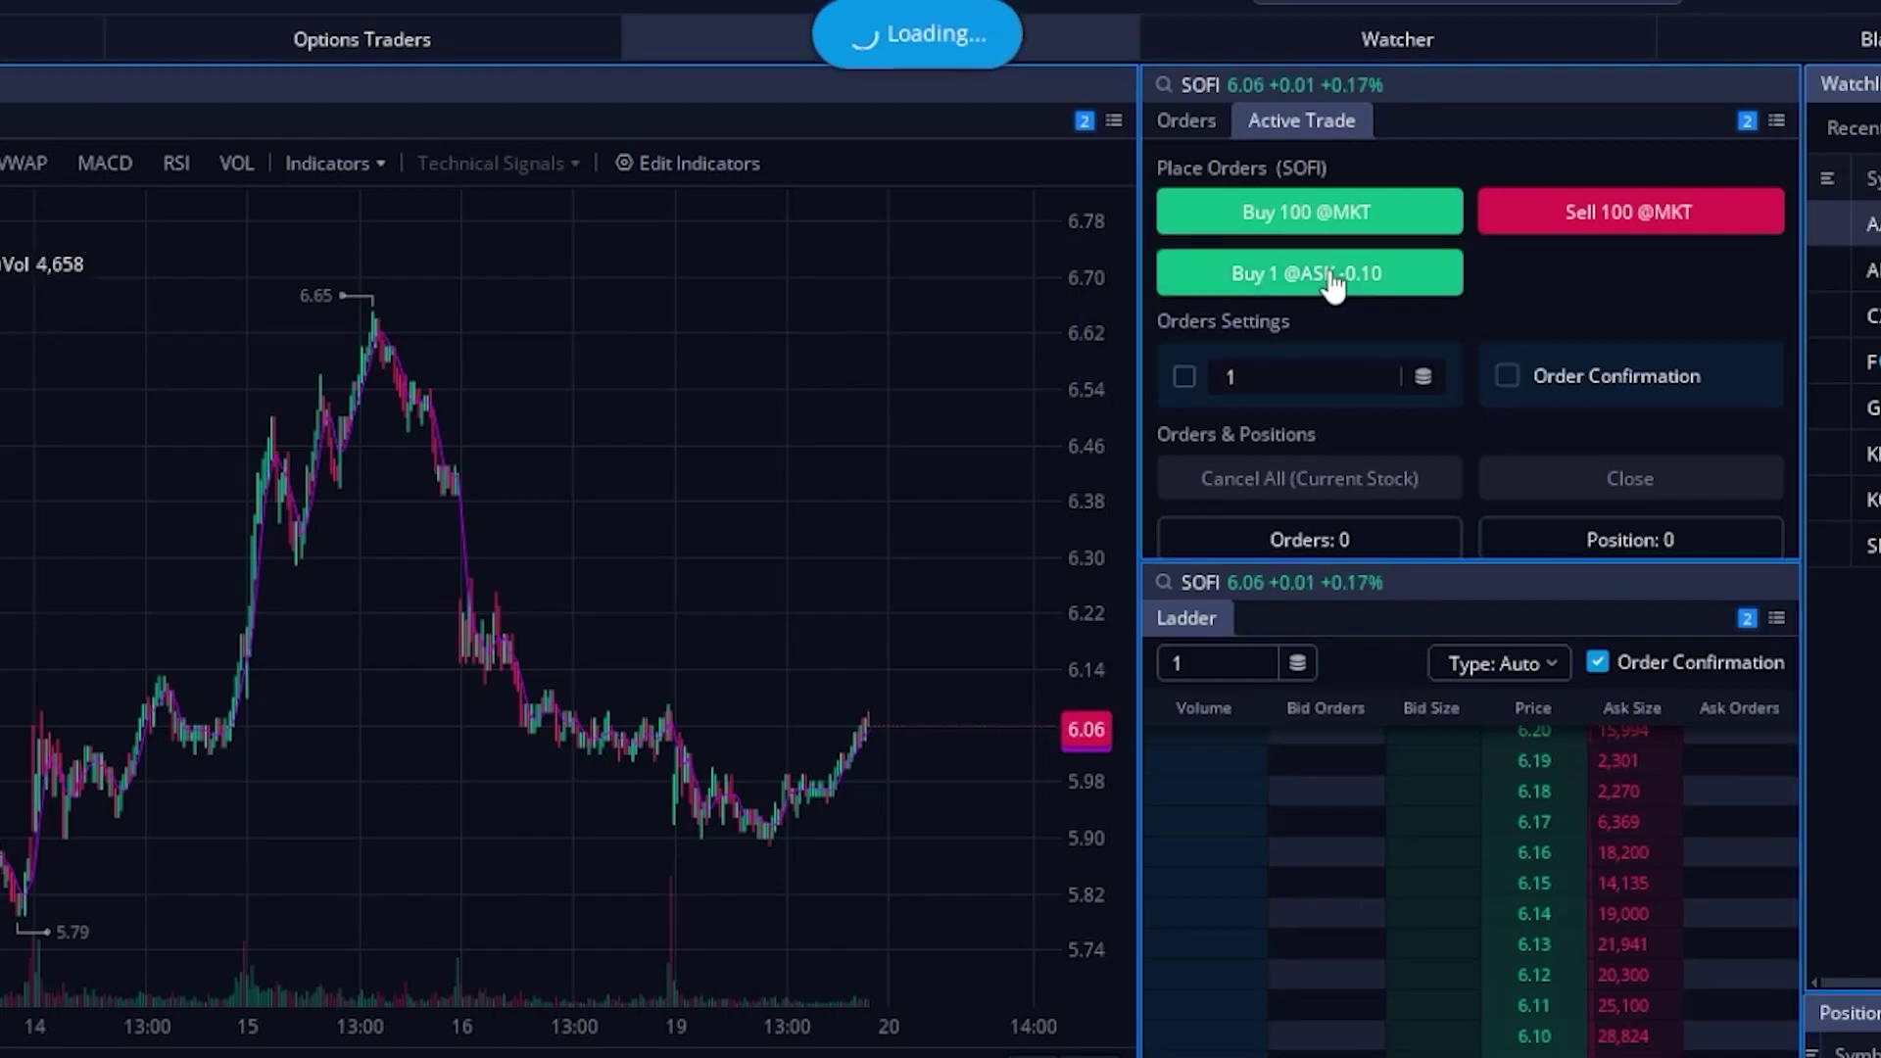